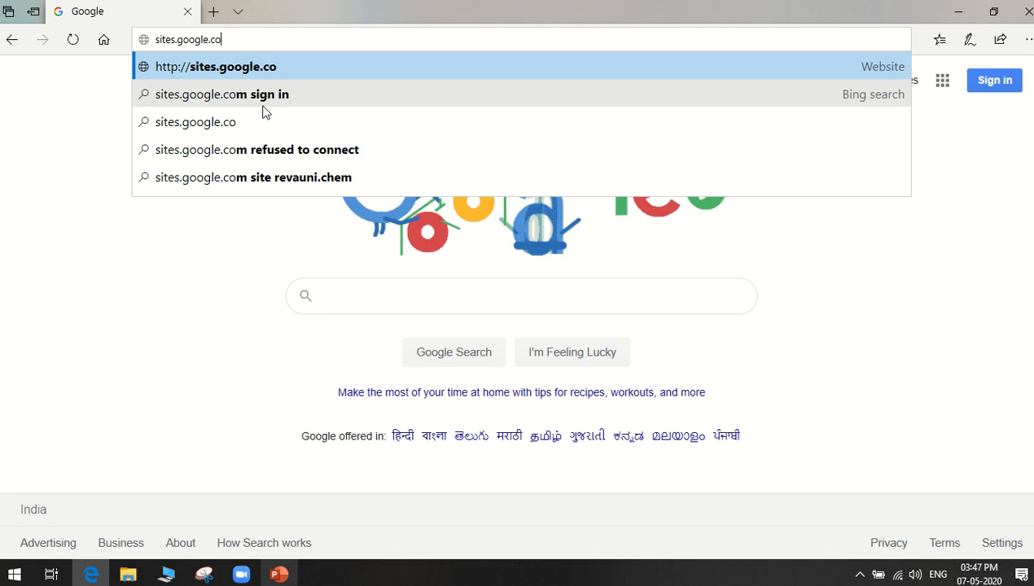
- Open sites.google.com and sign in with the Instrumentation Engineer account by entering the account password
{"action": "key", "text": "Return"}
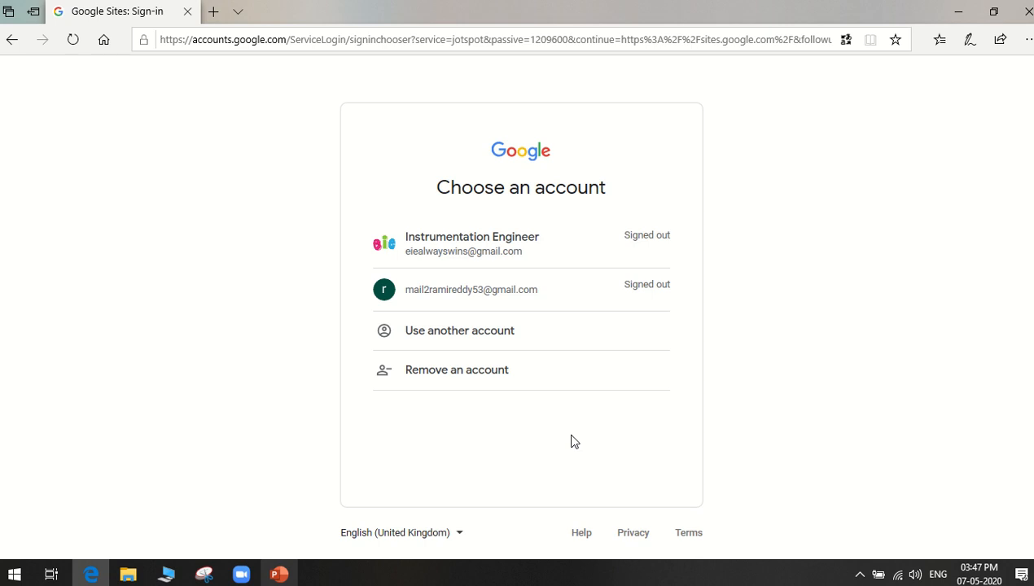
{"action": "left_click", "coordinate": [489, 251]}
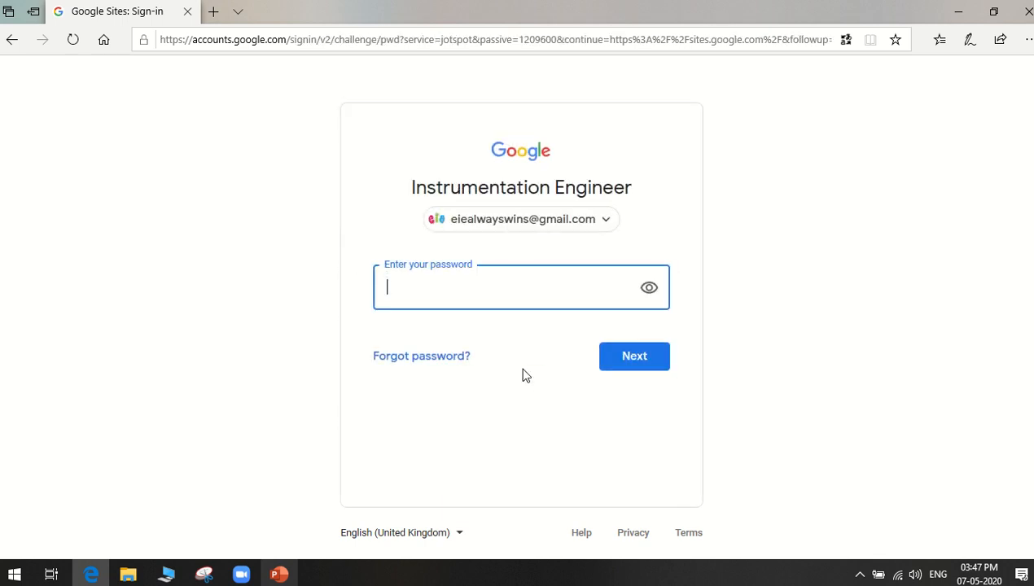
{"action": "type", "text": "***********"}
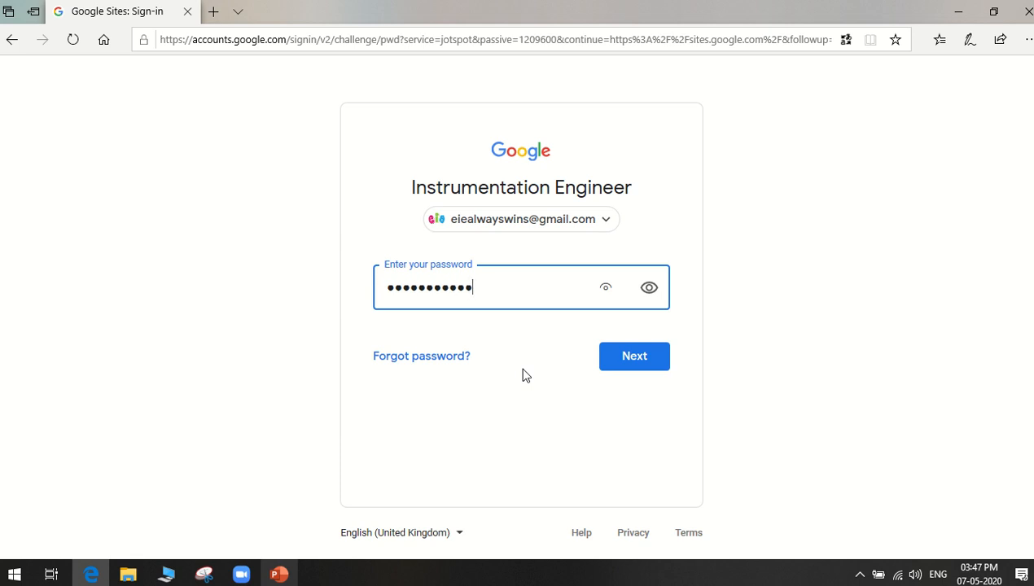
{"action": "left_click", "coordinate": [632, 366]}
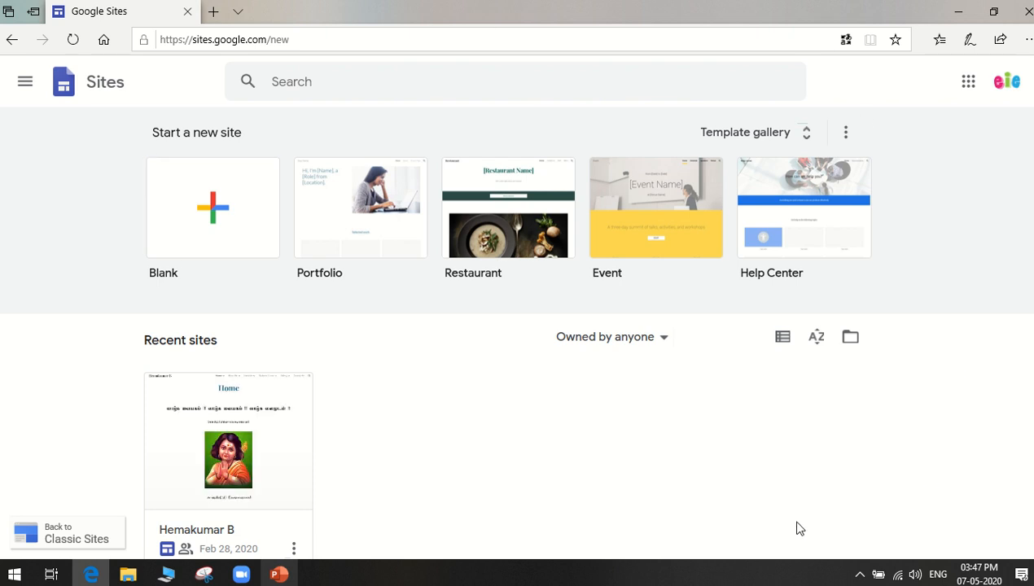
- Create a new site from the Blank template
{"action": "scroll", "coordinate": [553, 492], "scroll_direction": "down", "scroll_amount": 1}
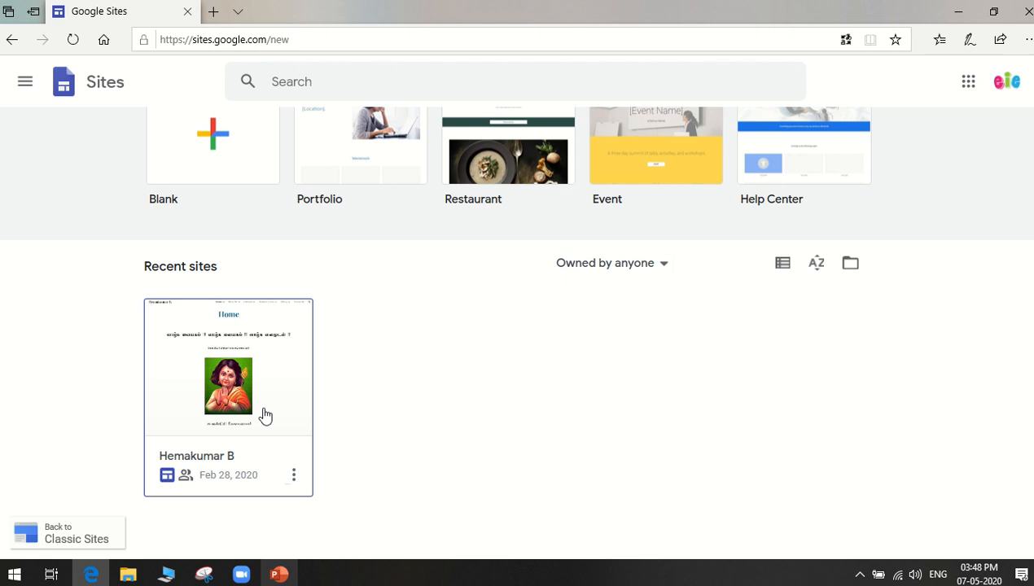
{"action": "scroll", "coordinate": [386, 434], "scroll_direction": "up", "scroll_amount": 1}
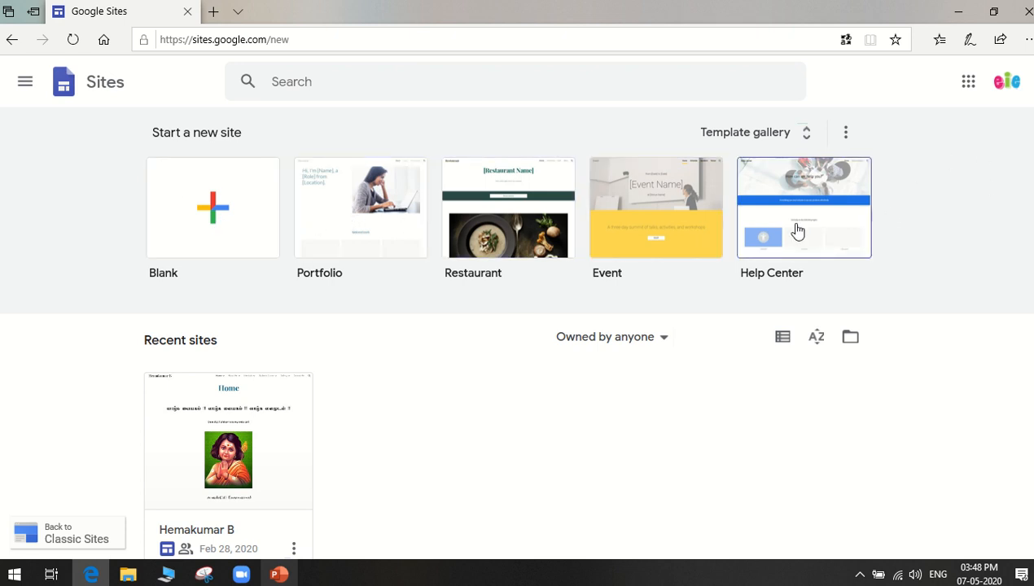
{"action": "left_click", "coordinate": [212, 219]}
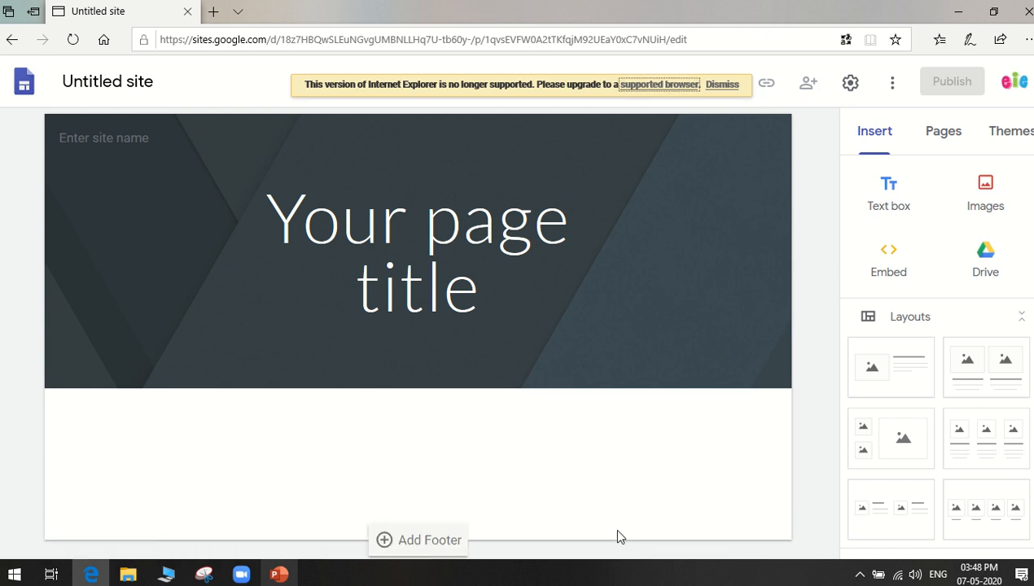
- Rename the site document to the owner's name followed by "eie" in lowercase, and accept the same text as the site name
{"action": "mouse_move", "coordinate": [124, 340]}
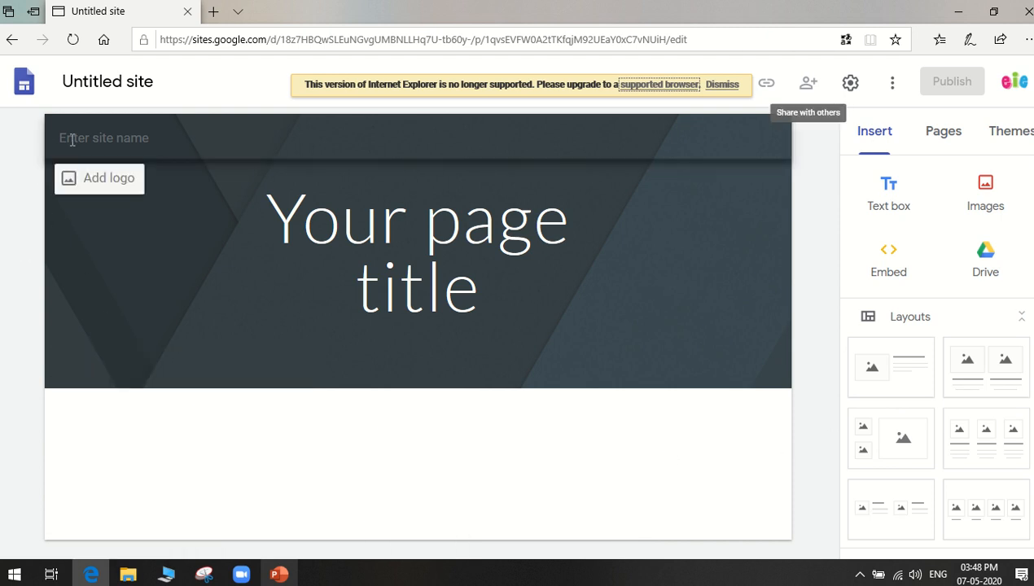
{"action": "mouse_move", "coordinate": [240, 324]}
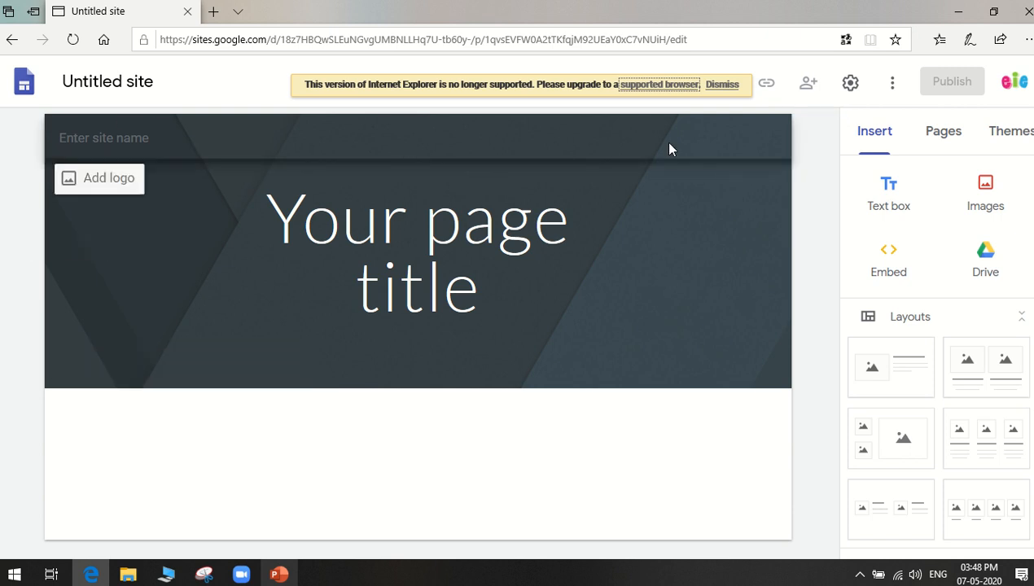
{"action": "mouse_move", "coordinate": [164, 172]}
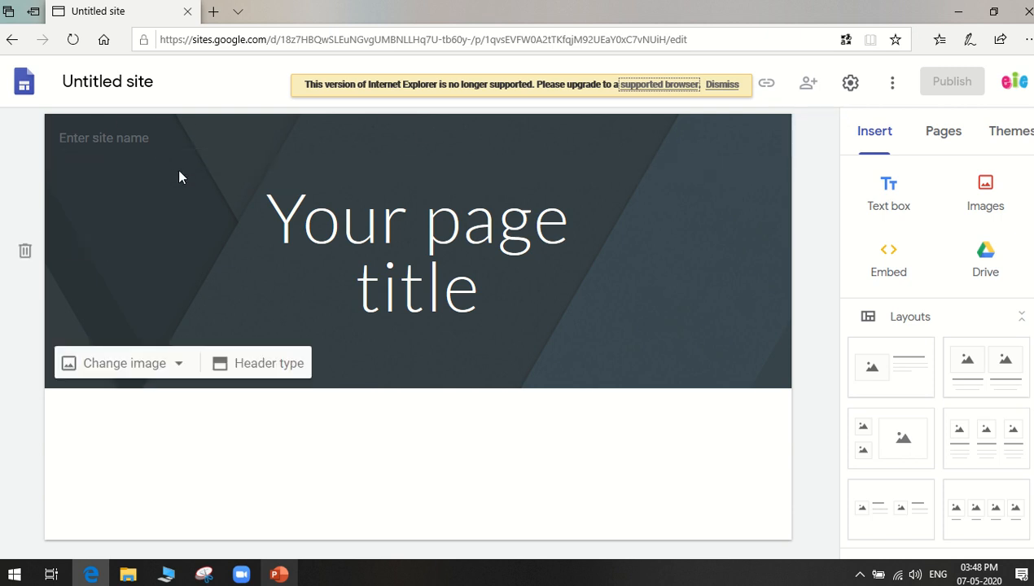
{"action": "left_click", "coordinate": [122, 82]}
{"action": "left_click_drag", "start_coordinate": [159, 76], "coordinate": [0, 79]}
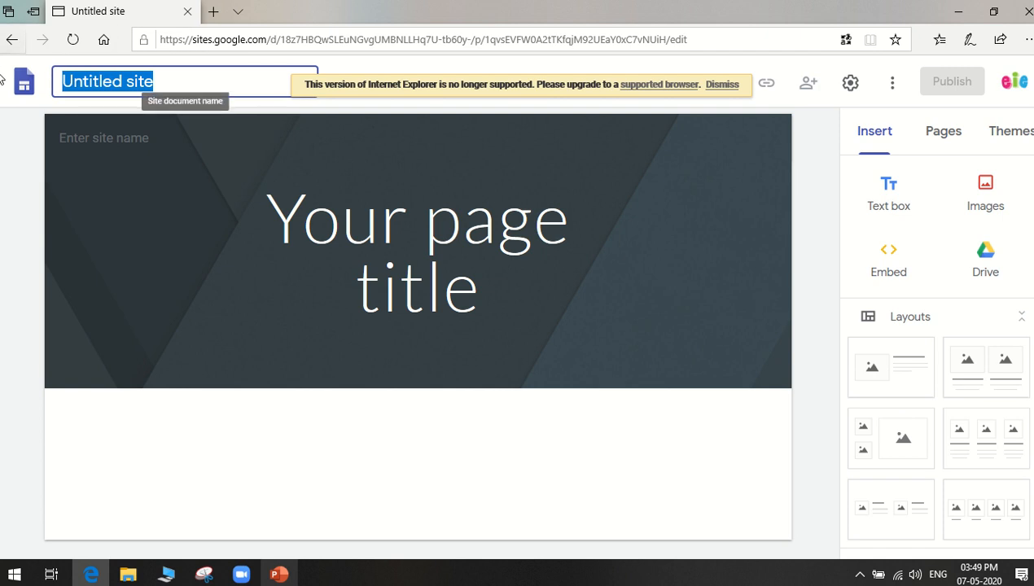
{"action": "type", "text": "hemak"}
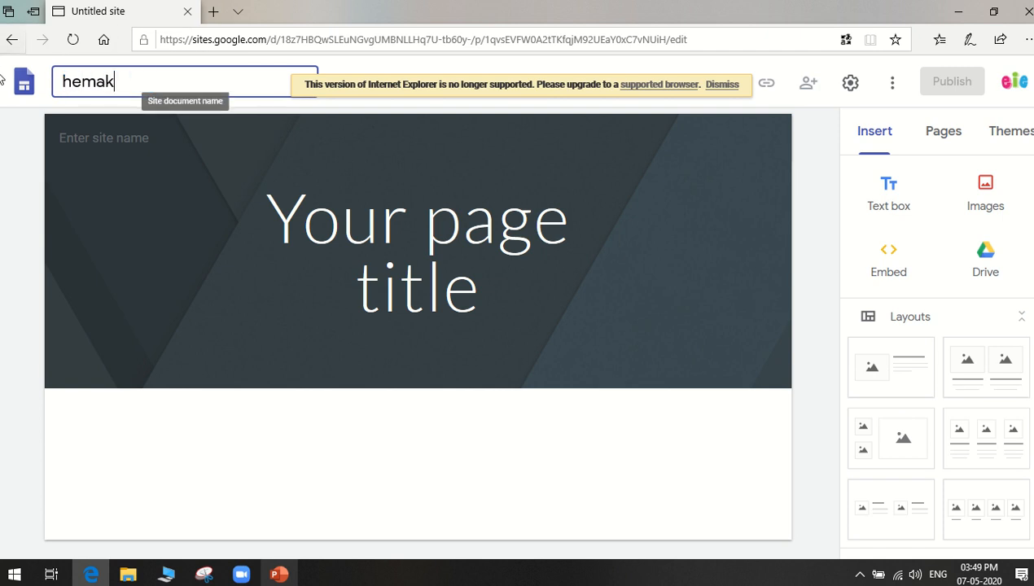
{"action": "type", "text": "umareie"}
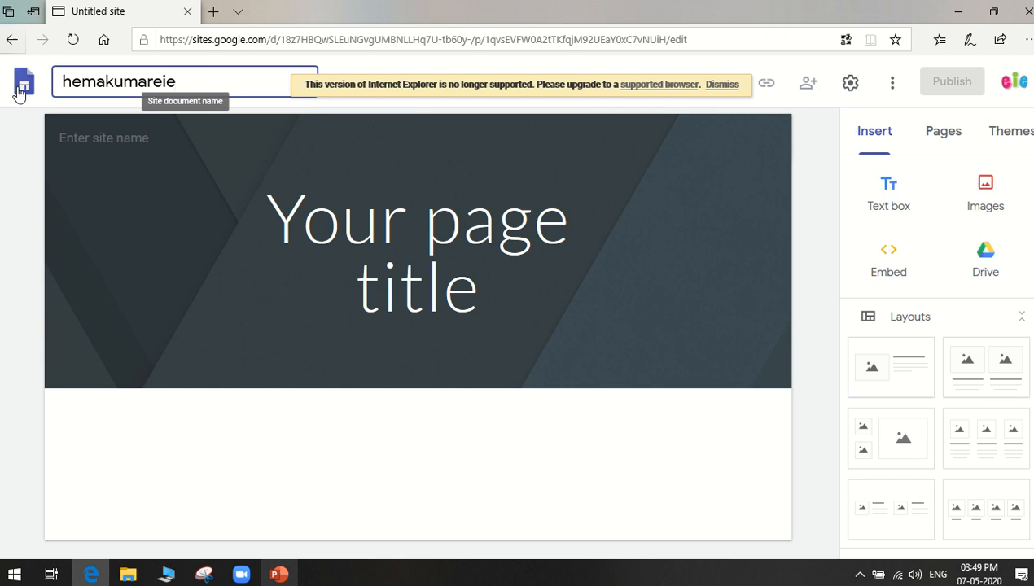
{"action": "left_click", "coordinate": [88, 136]}
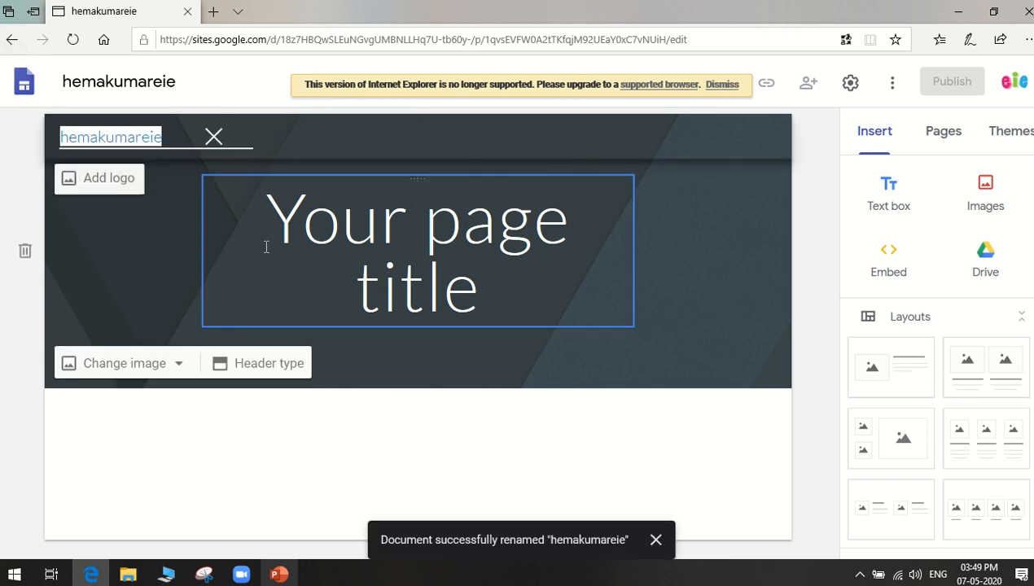
{"action": "left_click", "coordinate": [479, 277]}
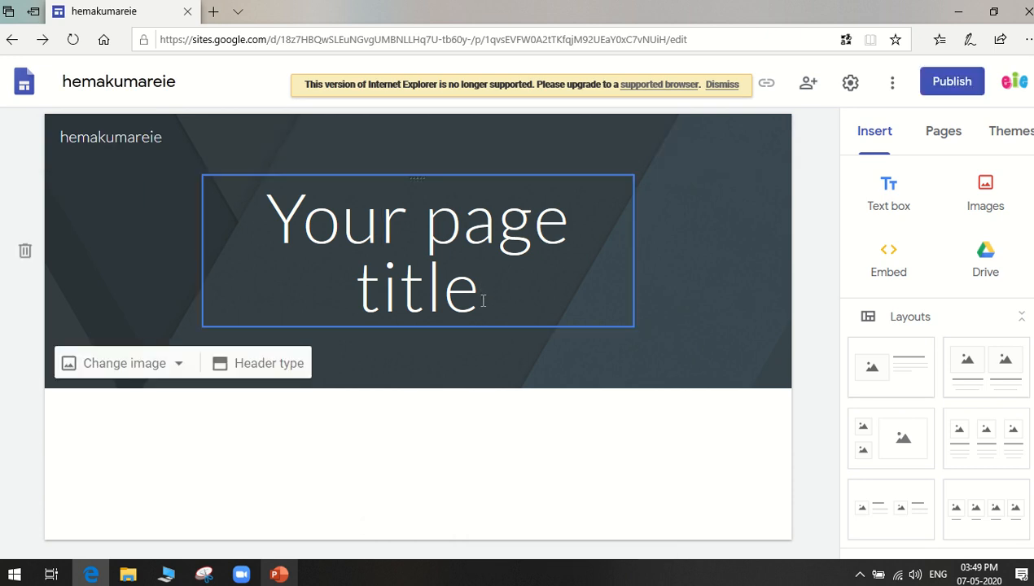
- Replace the placeholder page title with "Welcome to my"
{"action": "left_click", "coordinate": [305, 238]}
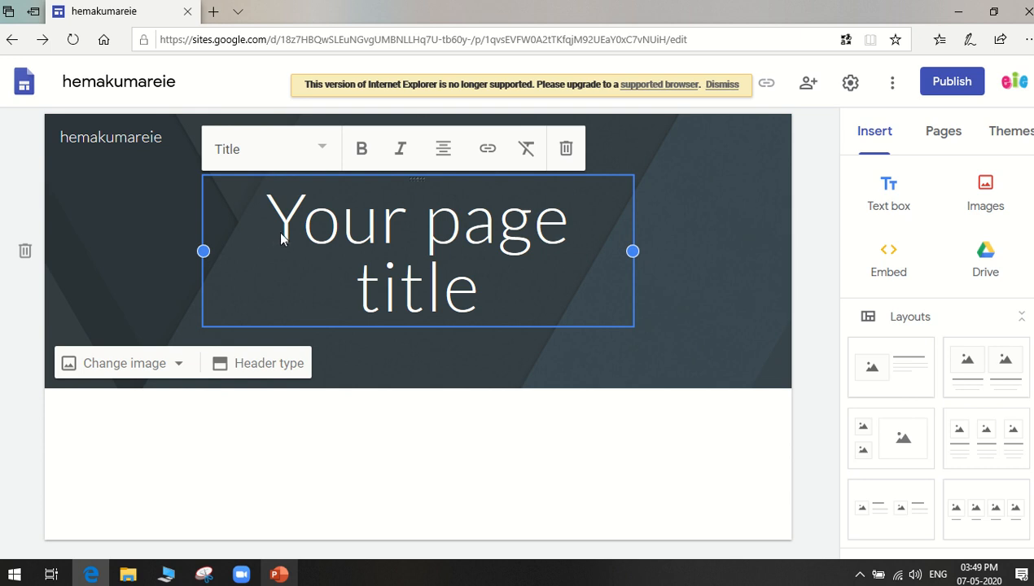
{"action": "left_click", "coordinate": [661, 278]}
{"action": "left_click", "coordinate": [436, 243]}
{"action": "left_click", "coordinate": [511, 303]}
{"action": "key", "text": "ctrl+a"}
{"action": "type", "text": "W"}
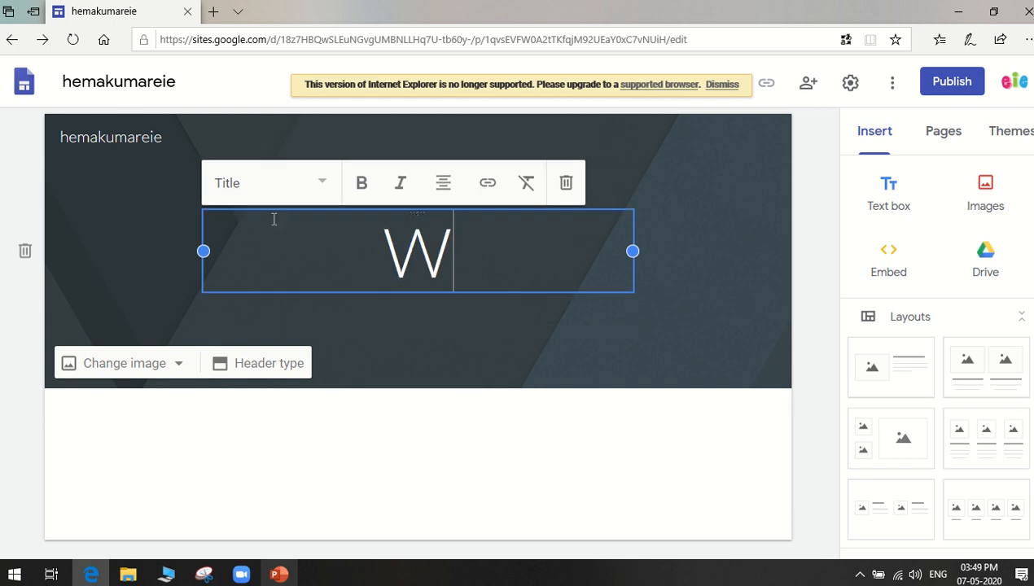
{"action": "type", "text": "elcome"}
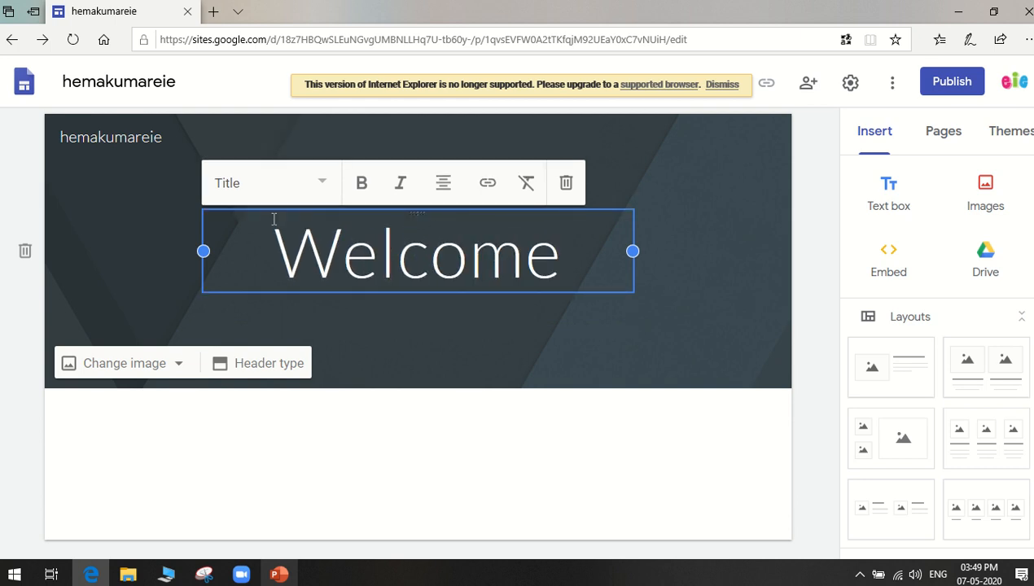
{"action": "type", "text": " to my"}
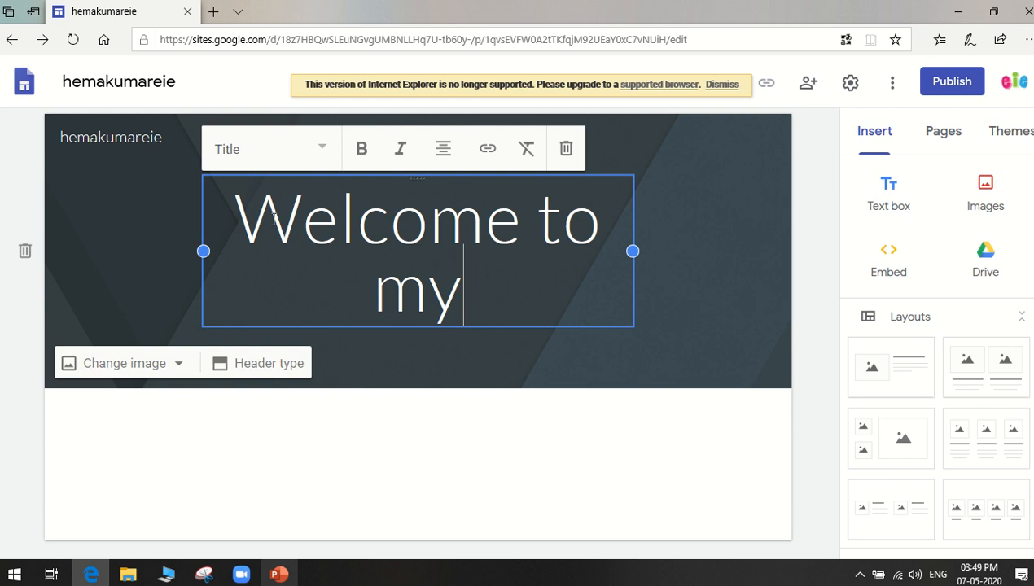
- Clear the page title text and enter the site owner's name with its initial instead
{"action": "key", "text": "BackSpace"}
{"action": "key", "text": "BackSpace"}
{"action": "key", "text": "BackSpace"}
{"action": "key", "text": "BackSpace"}
{"action": "key", "text": "BackSpace"}
{"action": "key", "text": "BackSpace"}
{"action": "key", "text": "BackSpace"}
{"action": "key", "text": "BackSpace"}
{"action": "key", "text": "BackSpace"}
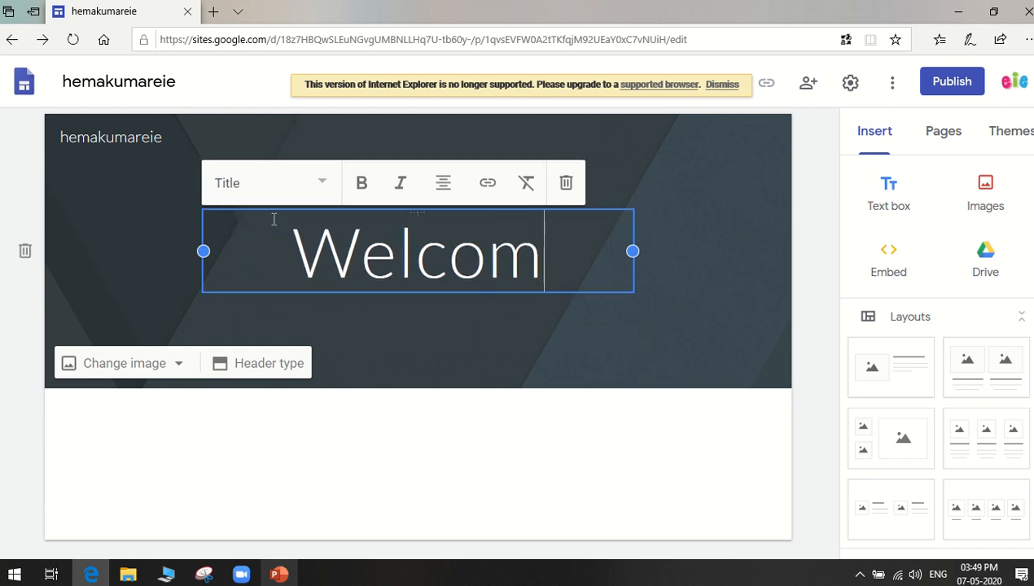
{"action": "key", "text": "BackSpace"}
{"action": "key", "text": "BackSpace"}
{"action": "key", "text": "BackSpace"}
{"action": "key", "text": "BackSpace"}
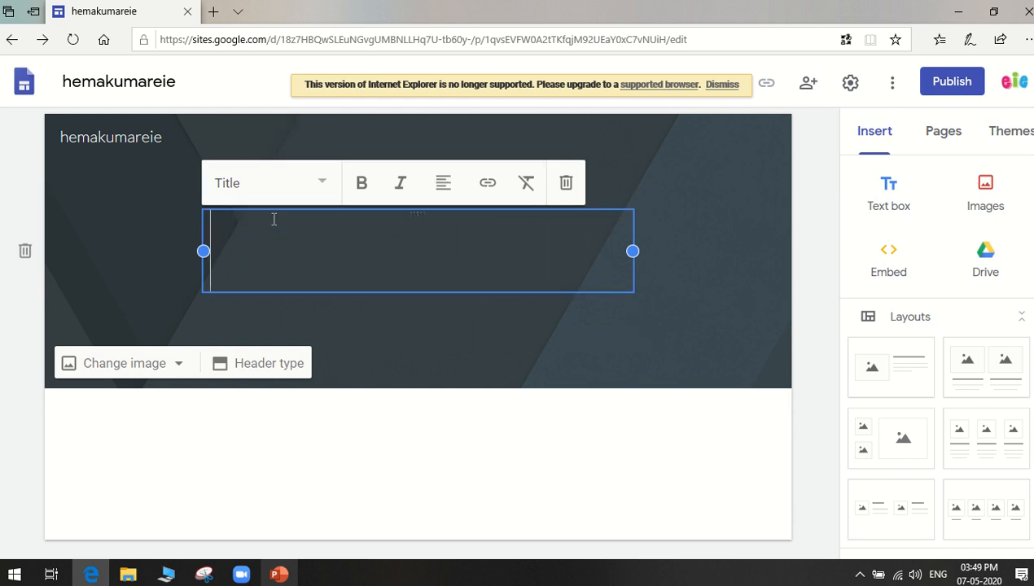
{"action": "type", "text": "Hem"}
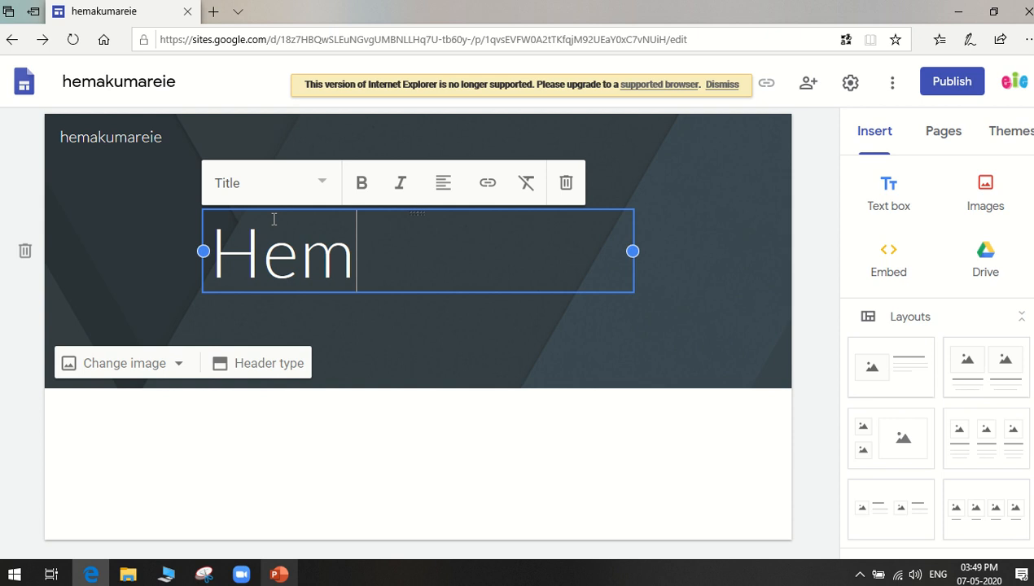
{"action": "type", "text": "akumar B"}
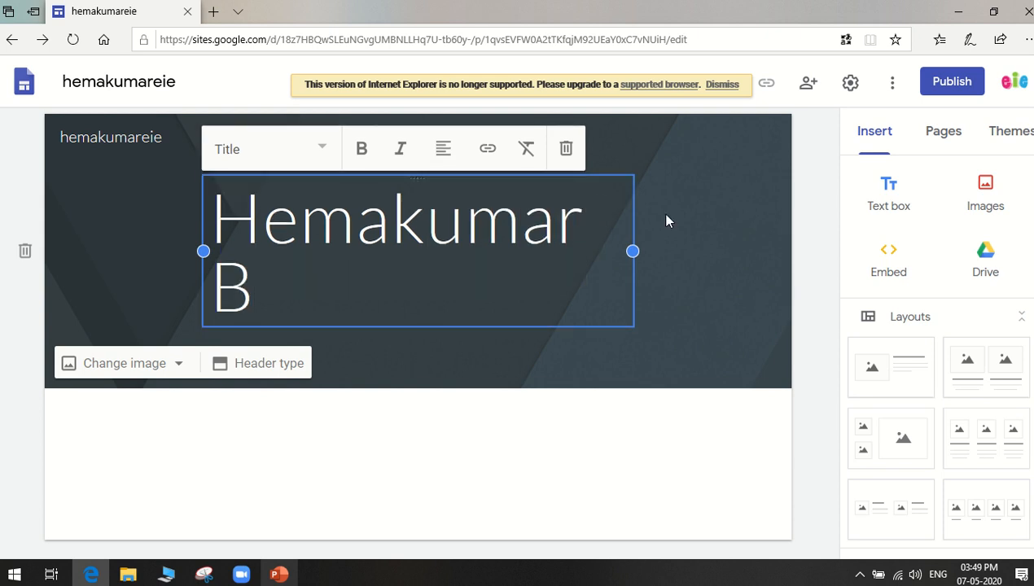
- Widen the title box to fit the name on one line and split the name into two capitalized words
{"action": "left_click_drag", "start_coordinate": [632, 246], "coordinate": [694, 253]}
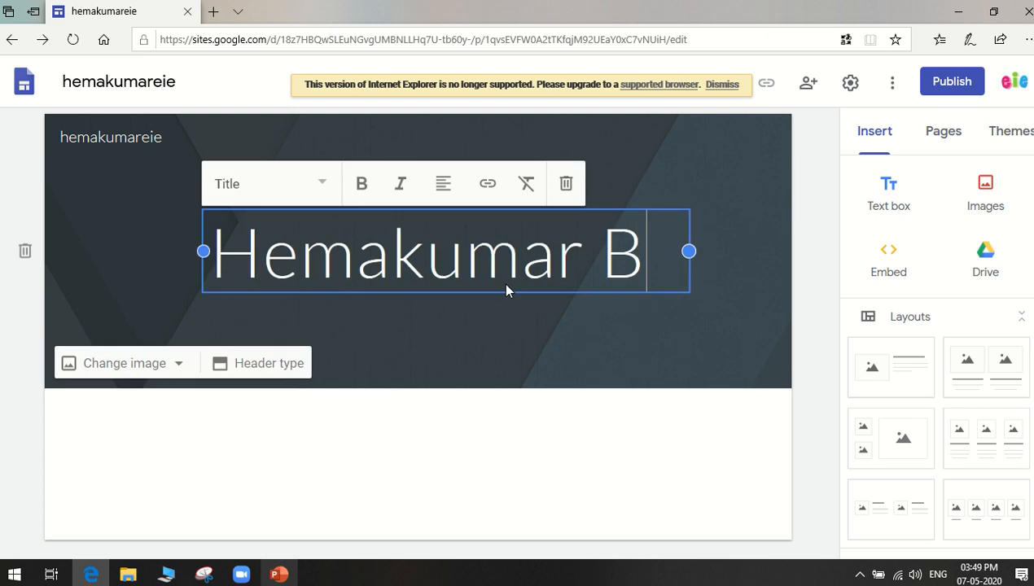
{"action": "left_click", "coordinate": [432, 260]}
{"action": "key", "text": "BackSpace"}
{"action": "type", "text": "K"}
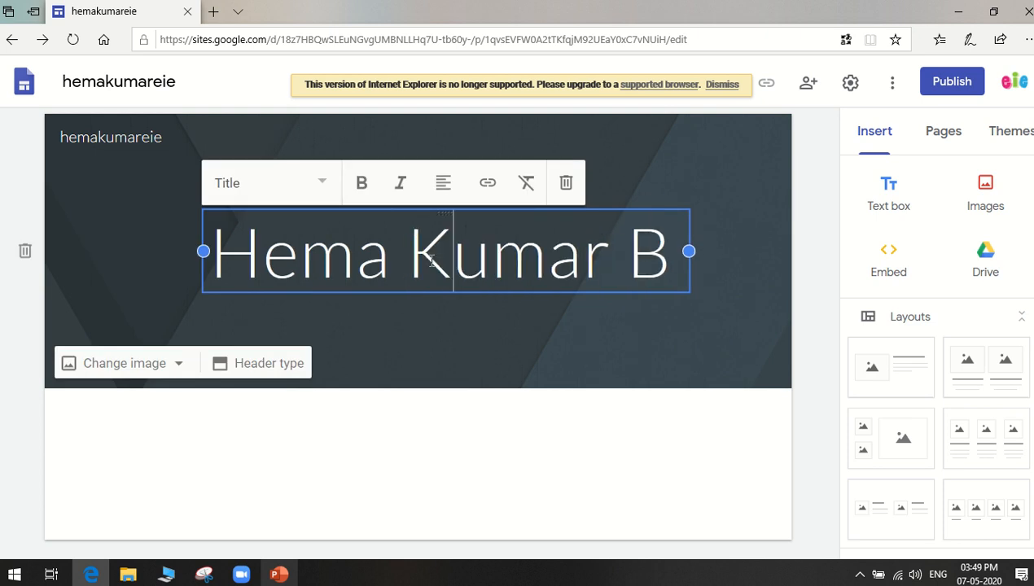
{"action": "left_click", "coordinate": [453, 340]}
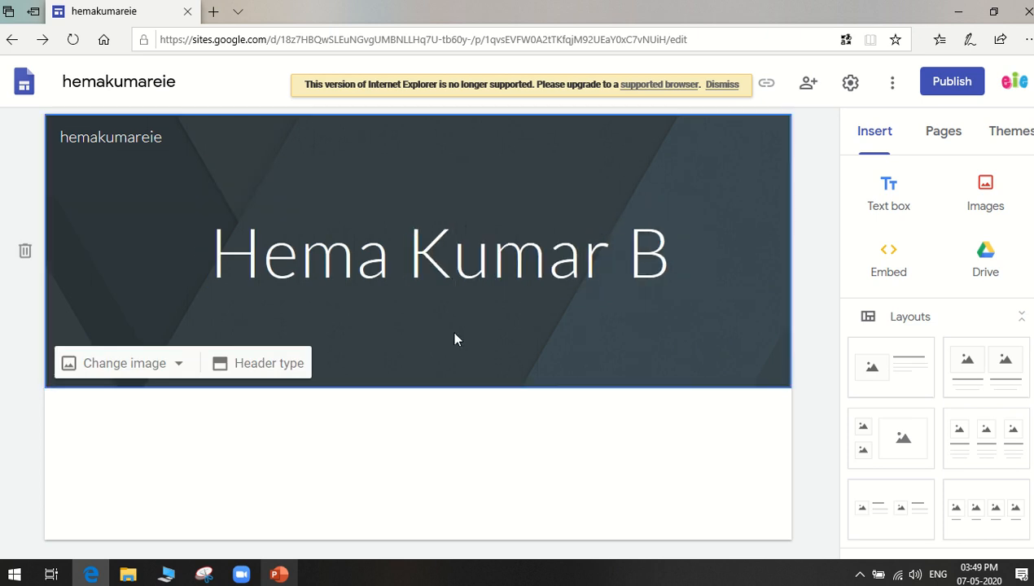
- Change the header background to the gallery image of blurred night lights on dark blue
{"action": "left_click", "coordinate": [180, 366]}
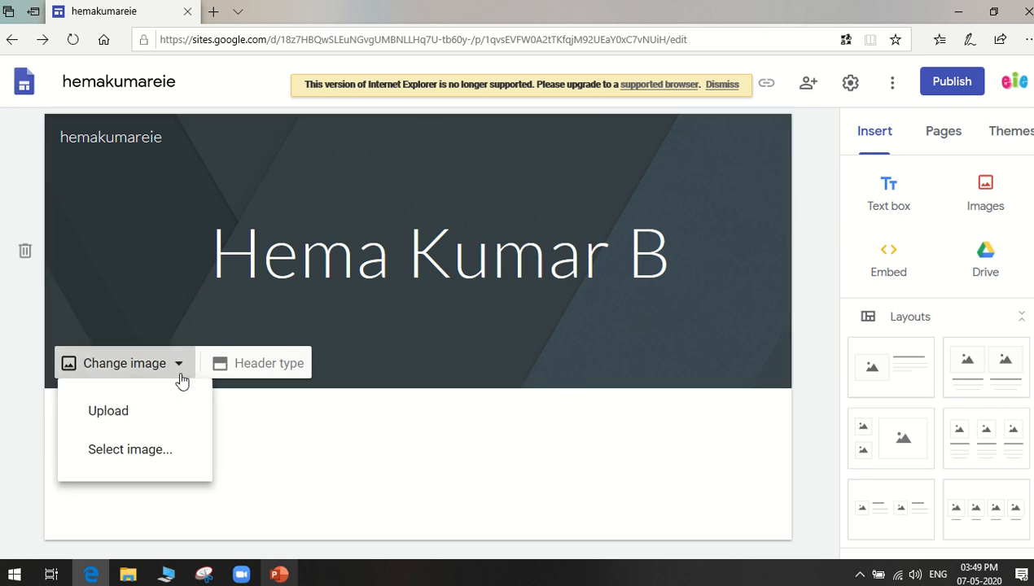
{"action": "left_click", "coordinate": [166, 451]}
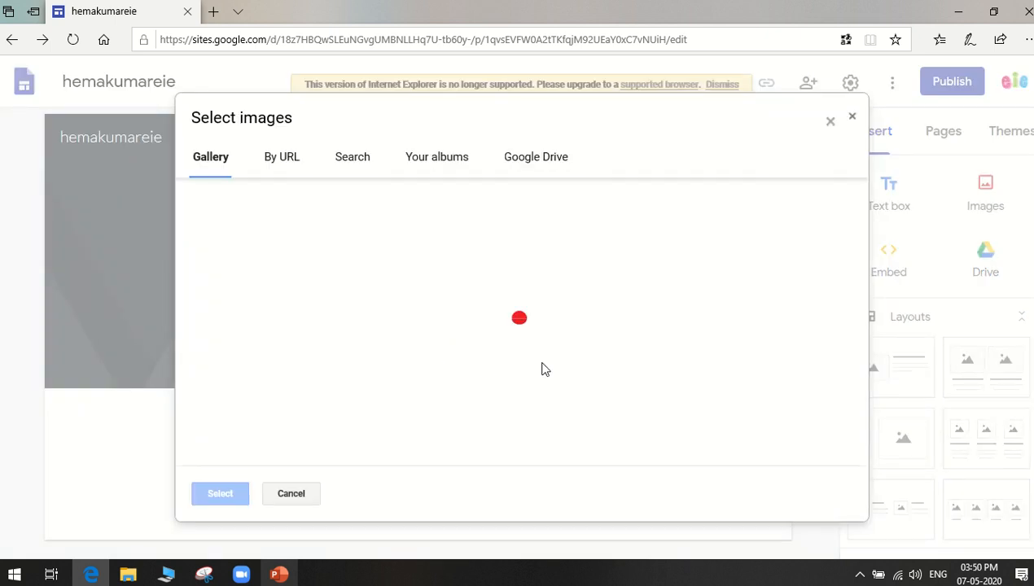
{"action": "scroll", "coordinate": [720, 376], "scroll_direction": "down", "scroll_amount": 2}
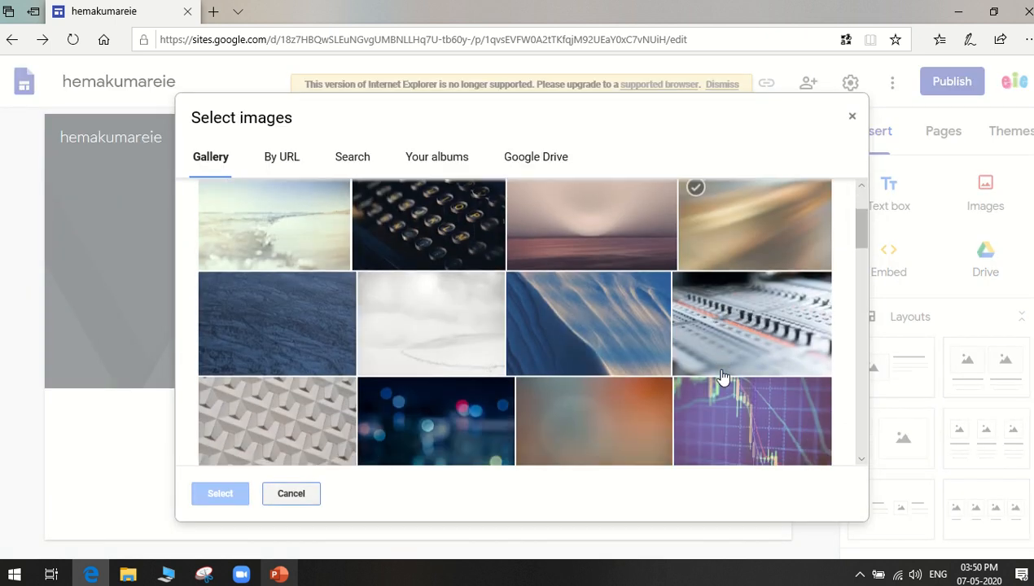
{"action": "scroll", "coordinate": [721, 376], "scroll_direction": "down", "scroll_amount": 4}
{"action": "scroll", "coordinate": [721, 376], "scroll_direction": "up", "scroll_amount": 1}
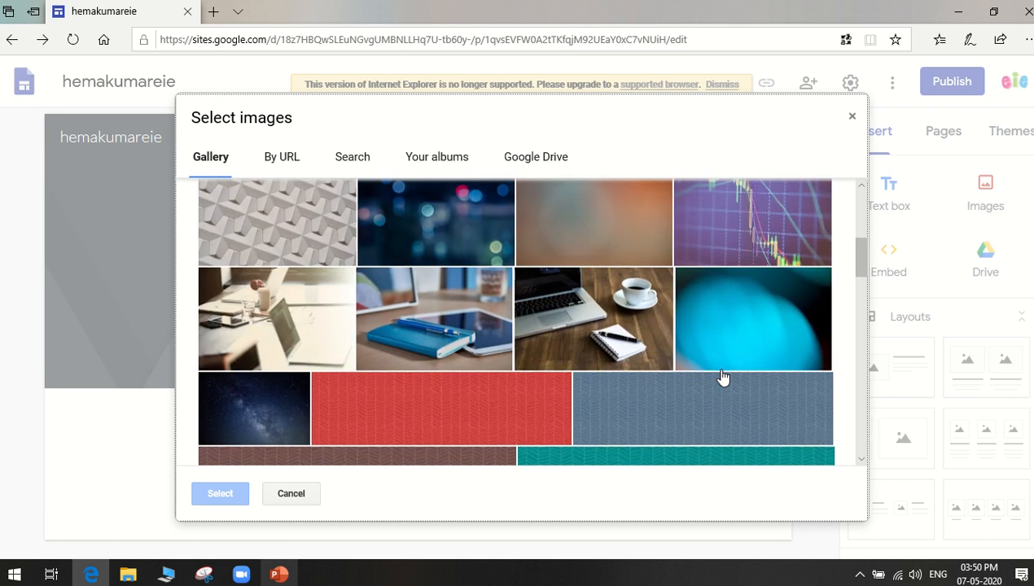
{"action": "scroll", "coordinate": [720, 376], "scroll_direction": "up", "scroll_amount": 2}
{"action": "scroll", "coordinate": [720, 376], "scroll_direction": "down", "scroll_amount": 1}
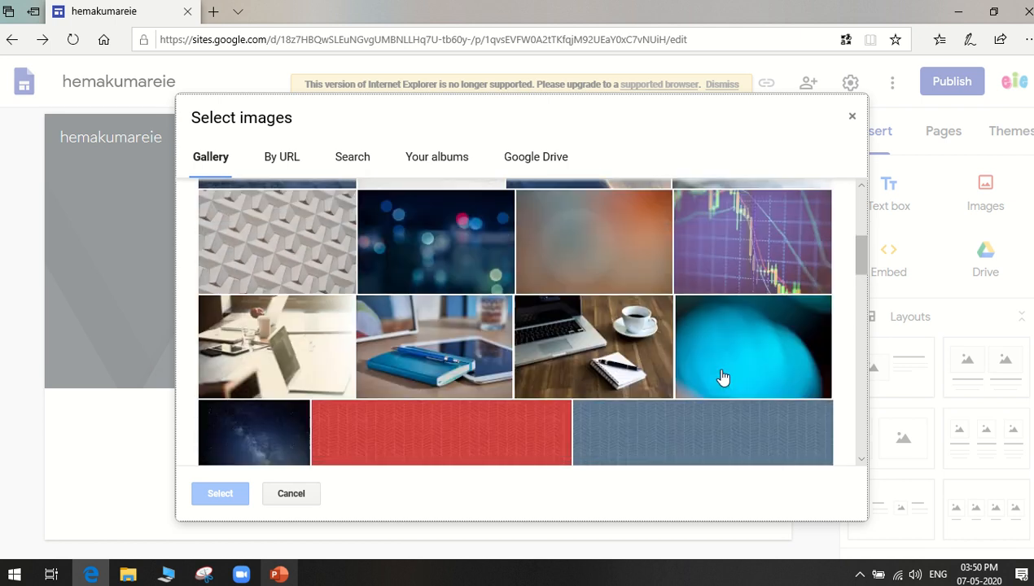
{"action": "scroll", "coordinate": [723, 376], "scroll_direction": "down", "scroll_amount": 4}
{"action": "scroll", "coordinate": [722, 377], "scroll_direction": "up", "scroll_amount": 3}
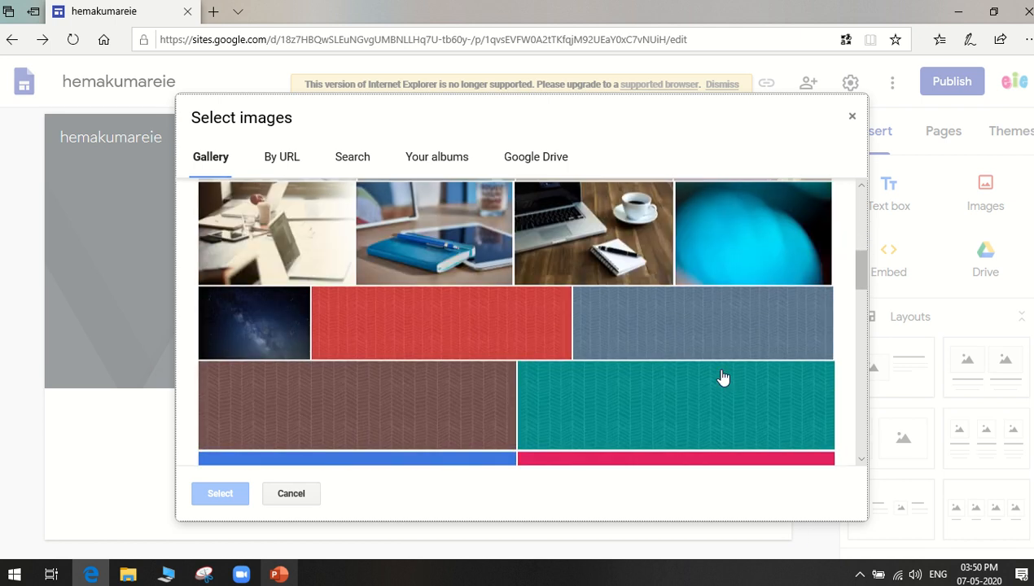
{"action": "scroll", "coordinate": [722, 376], "scroll_direction": "up", "scroll_amount": 2}
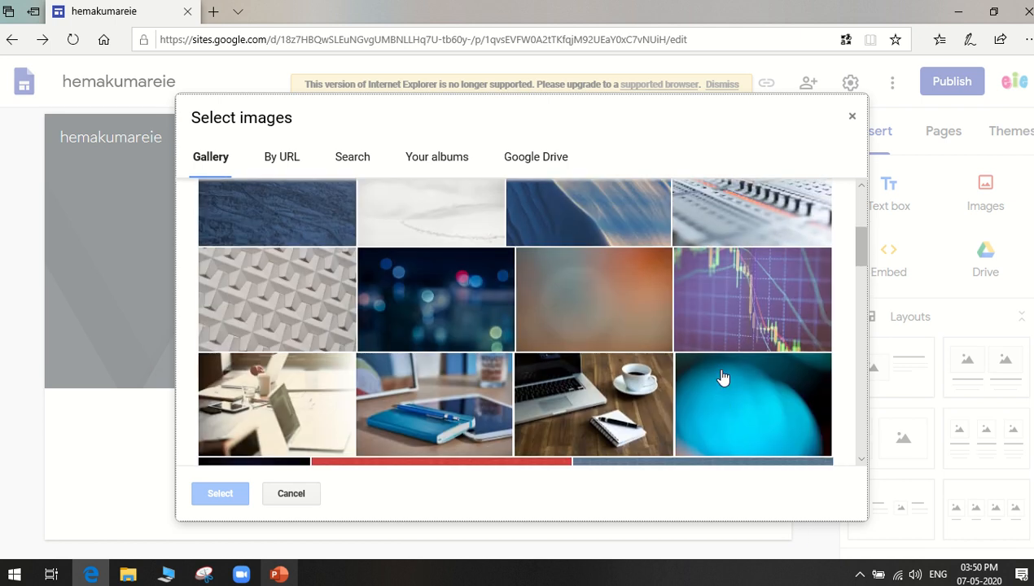
{"action": "left_click", "coordinate": [458, 312]}
{"action": "left_click", "coordinate": [224, 494]}
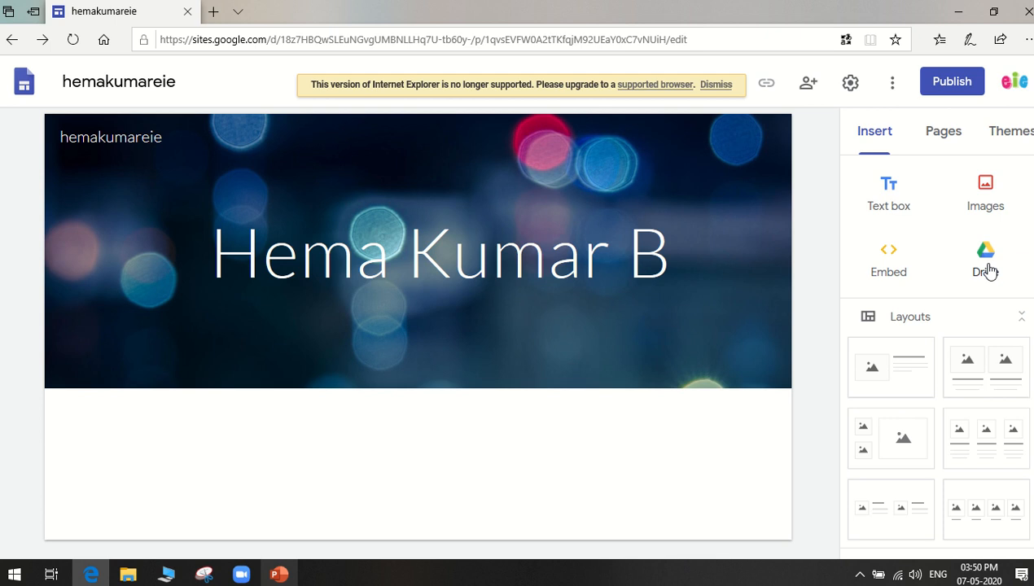
{"action": "scroll", "coordinate": [981, 397], "scroll_direction": "down", "scroll_amount": 3}
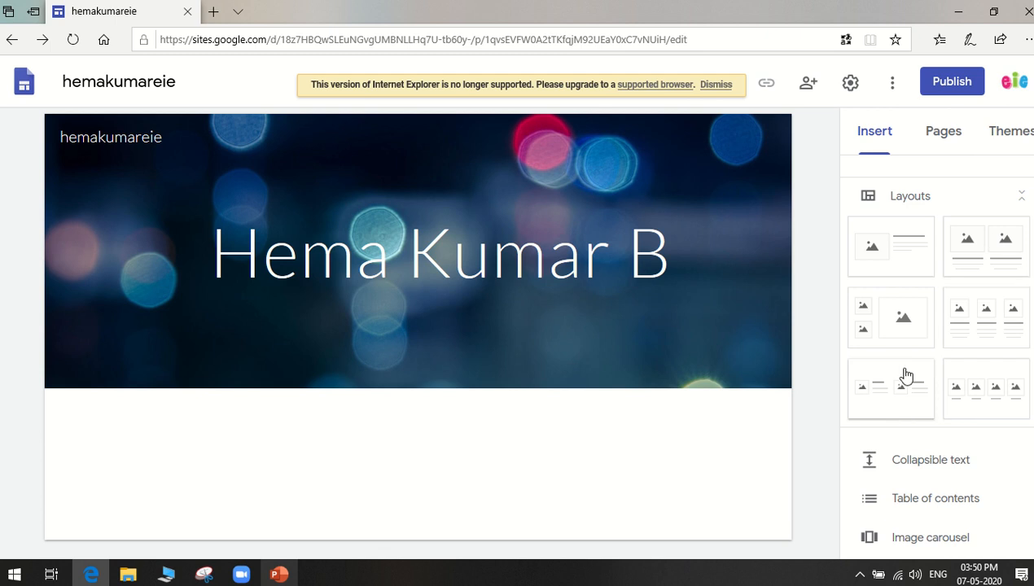
- Examine the insertable elements, the site's page list and the available themes with their colour and font options
{"action": "scroll", "coordinate": [906, 374], "scroll_direction": "down", "scroll_amount": 3}
{"action": "scroll", "coordinate": [942, 409], "scroll_direction": "down", "scroll_amount": 3}
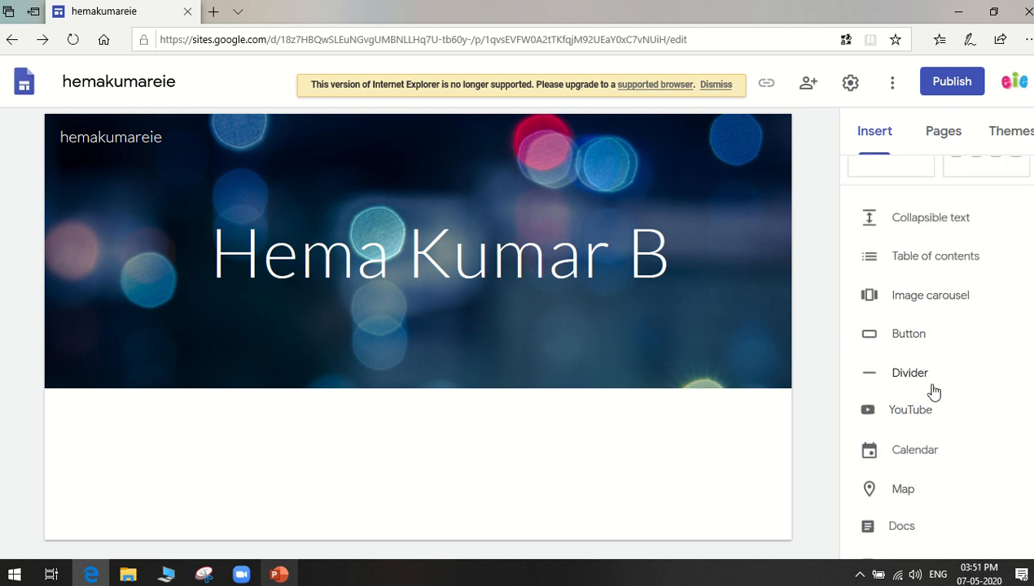
{"action": "scroll", "coordinate": [930, 393], "scroll_direction": "up", "scroll_amount": 4}
{"action": "scroll", "coordinate": [930, 392], "scroll_direction": "down", "scroll_amount": 5}
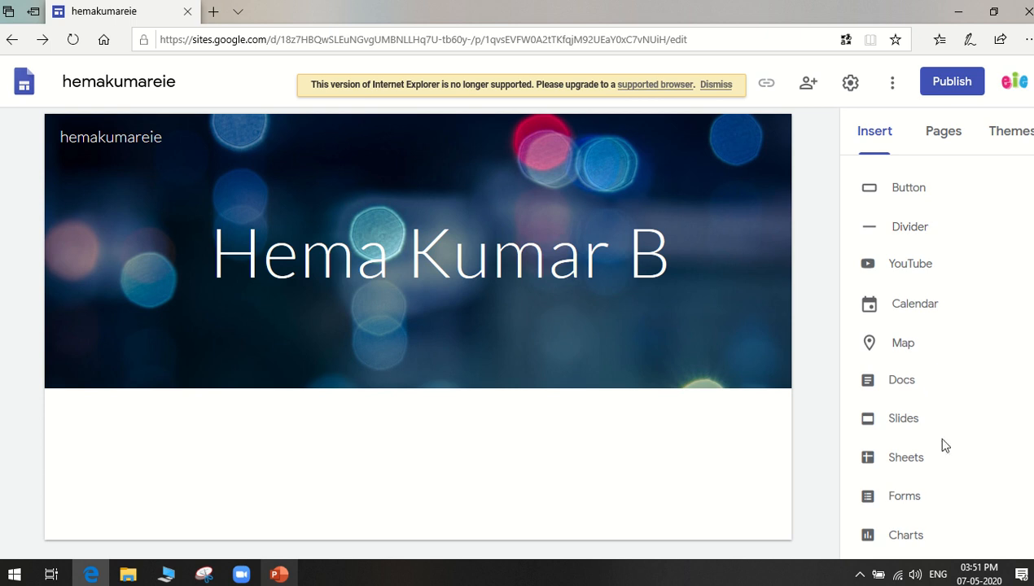
{"action": "scroll", "coordinate": [923, 462], "scroll_direction": "up", "scroll_amount": 5}
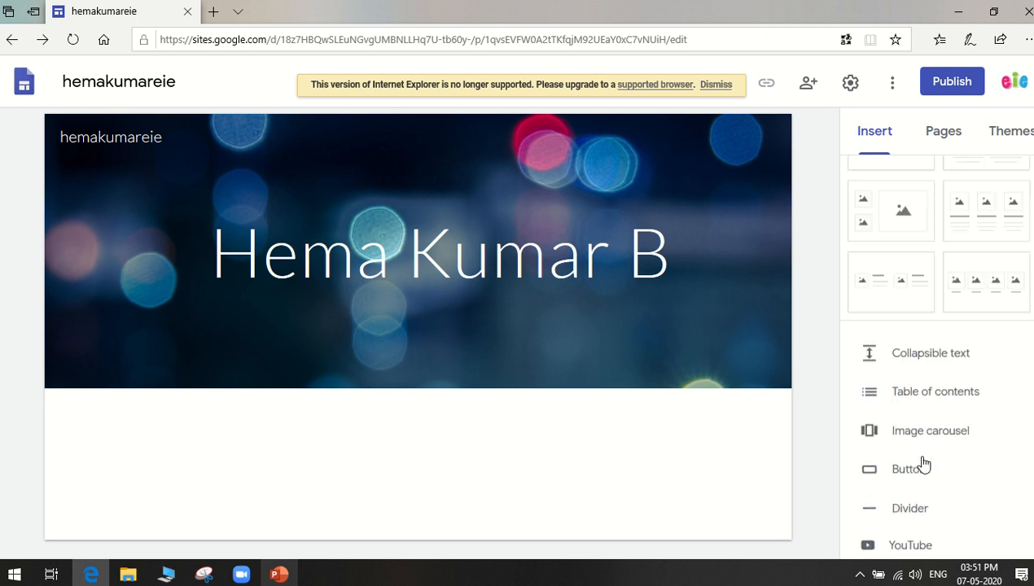
{"action": "left_click", "coordinate": [954, 144]}
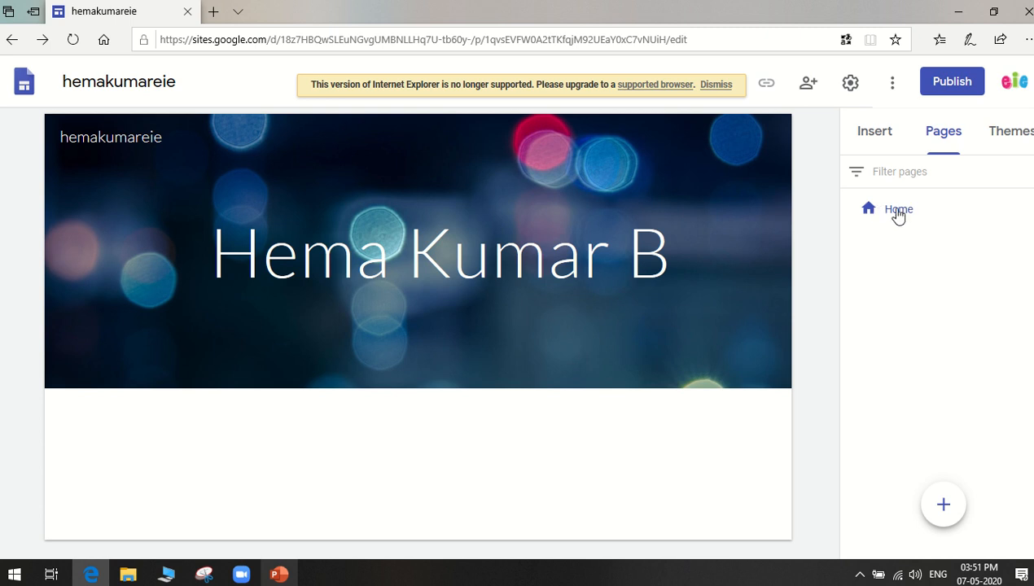
{"action": "left_click", "coordinate": [1000, 138]}
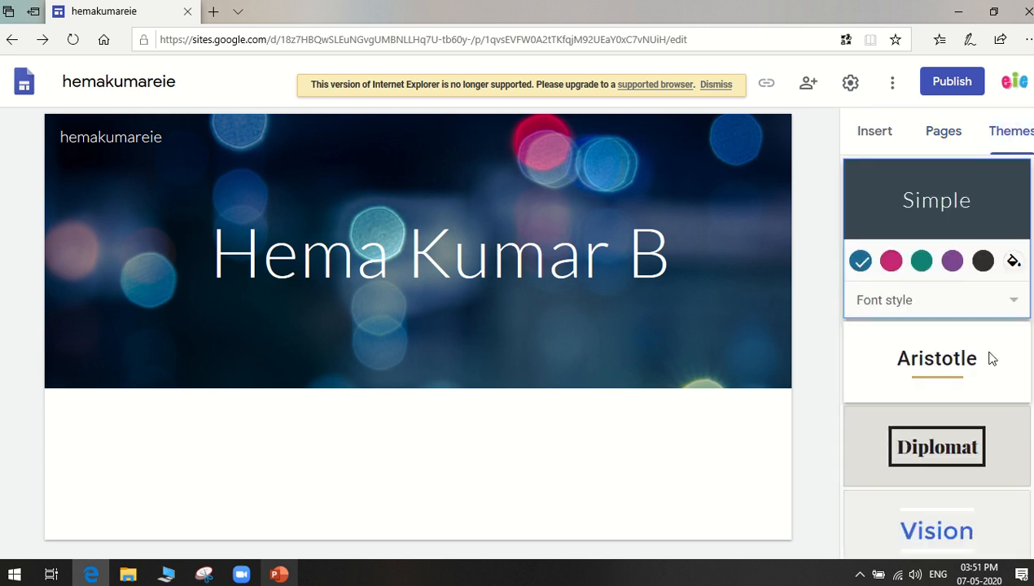
{"action": "scroll", "coordinate": [989, 359], "scroll_direction": "down", "scroll_amount": 2}
{"action": "scroll", "coordinate": [989, 360], "scroll_direction": "up", "scroll_amount": 2}
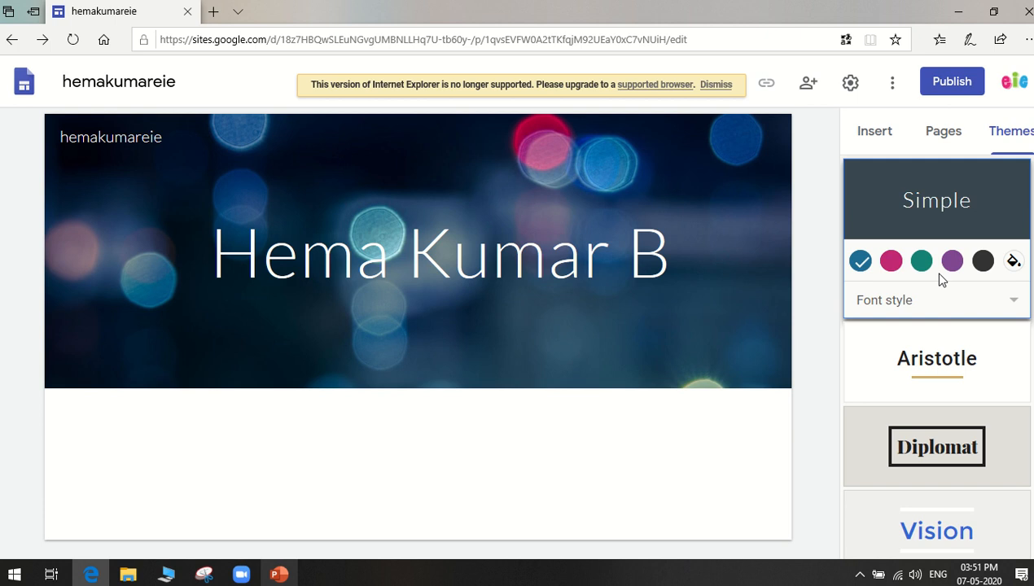
{"action": "scroll", "coordinate": [956, 429], "scroll_direction": "down", "scroll_amount": 2}
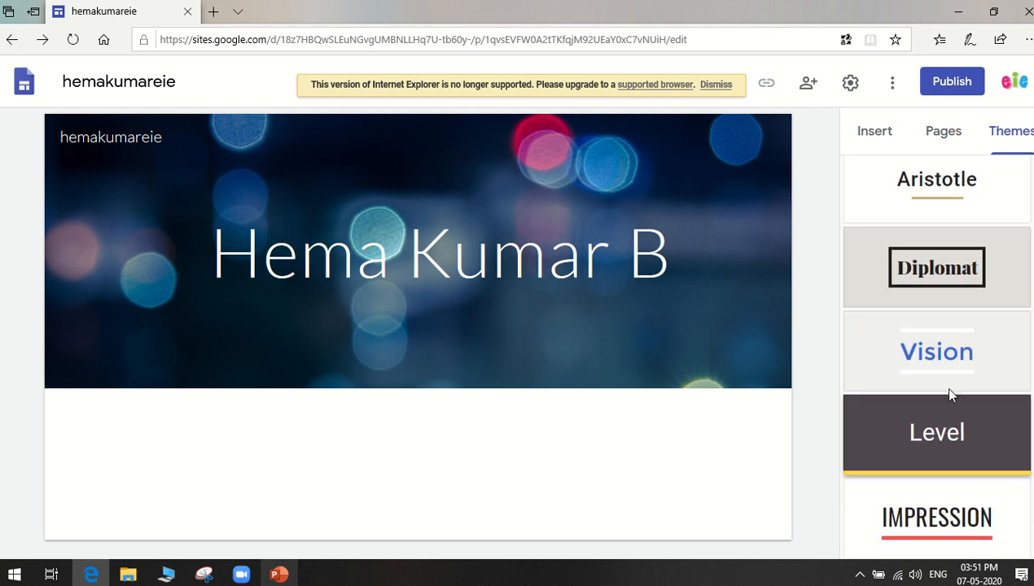
{"action": "scroll", "coordinate": [955, 307], "scroll_direction": "up", "scroll_amount": 2}
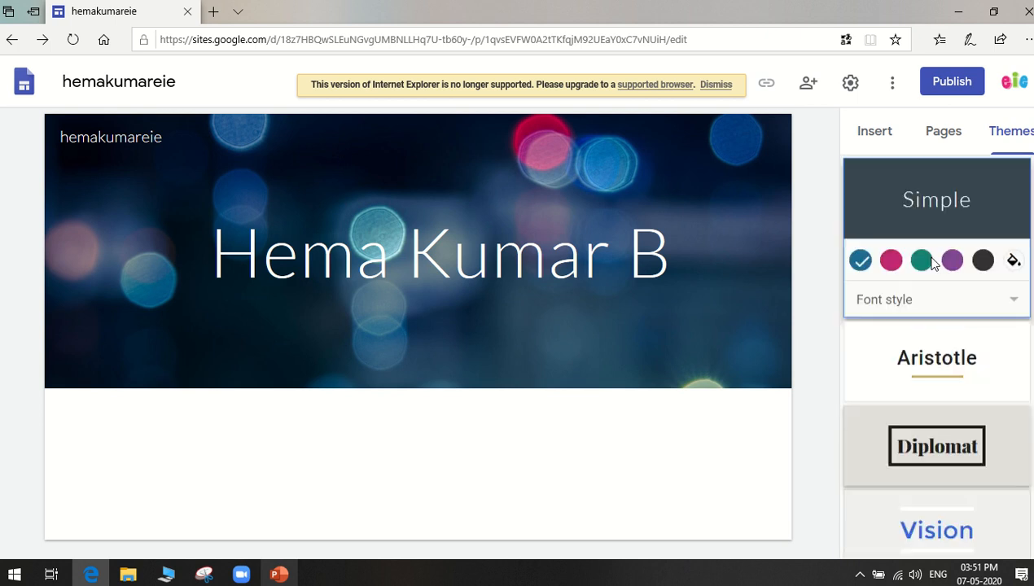
{"action": "left_click", "coordinate": [883, 143]}
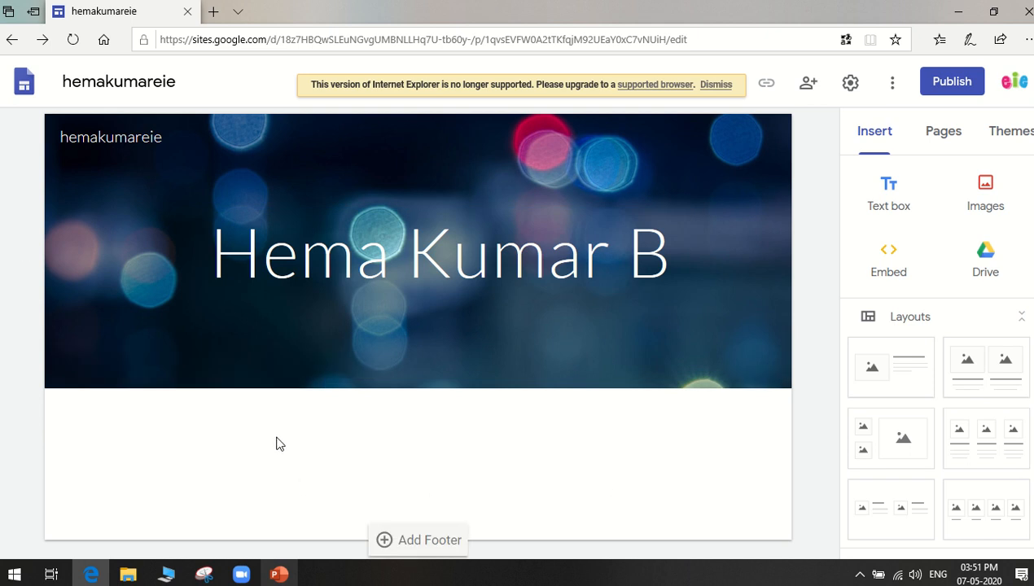
- Add a text box reading "WELCOME TO MY WEBPAGE" below the header and an empty second text box beneath it
{"action": "mouse_move", "coordinate": [526, 7]}
{"action": "left_click", "coordinate": [417, 36]}
{"action": "left_click", "coordinate": [888, 194]}
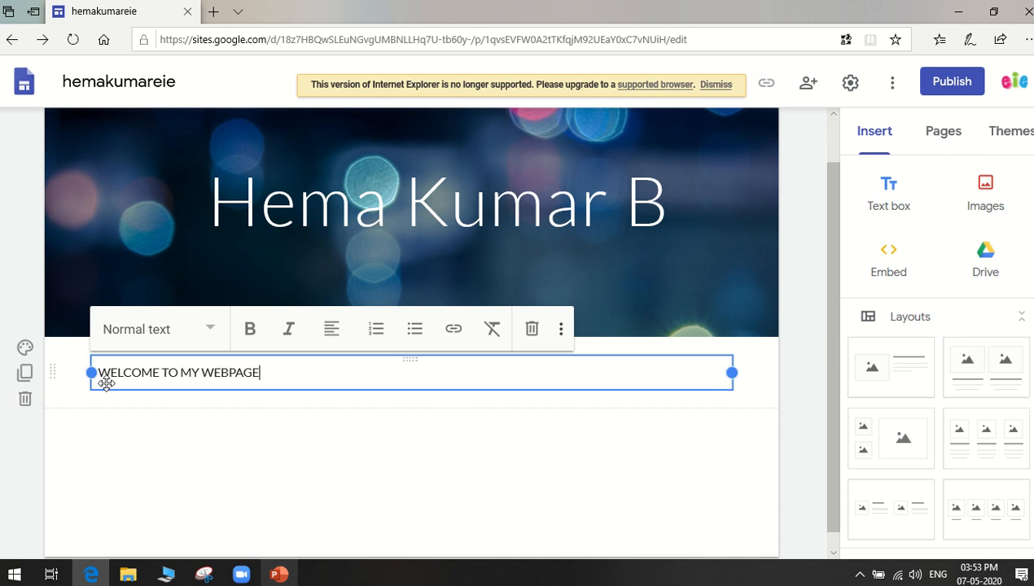
{"action": "left_click", "coordinate": [277, 420]}
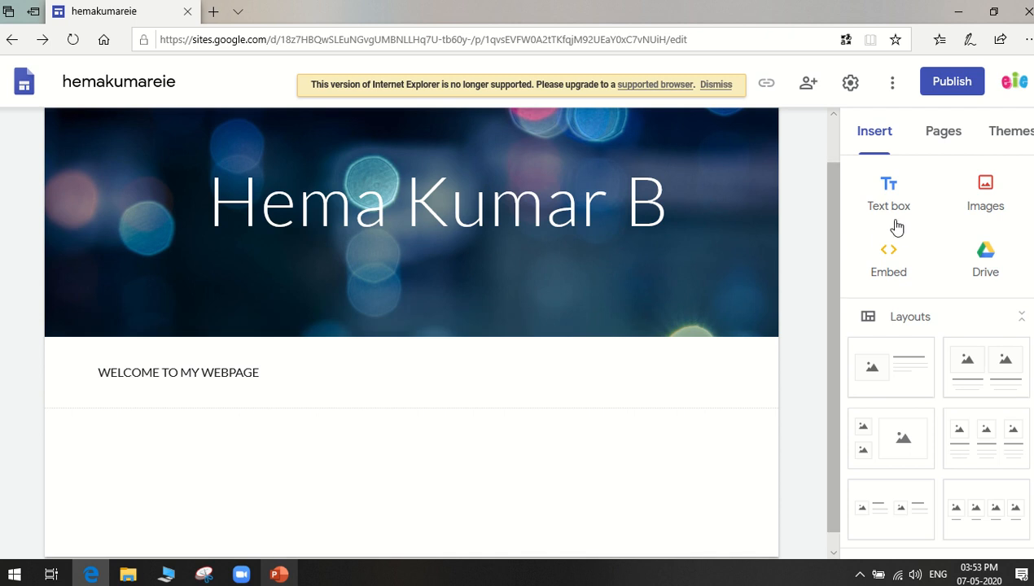
{"action": "left_click", "coordinate": [887, 191]}
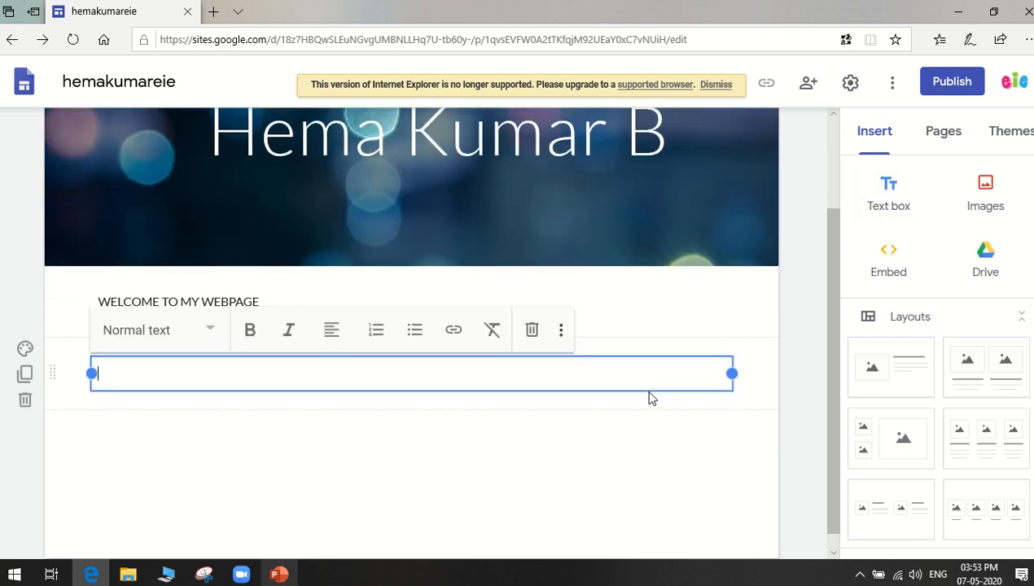
{"action": "left_click_drag", "start_coordinate": [730, 375], "coordinate": [728, 408]}
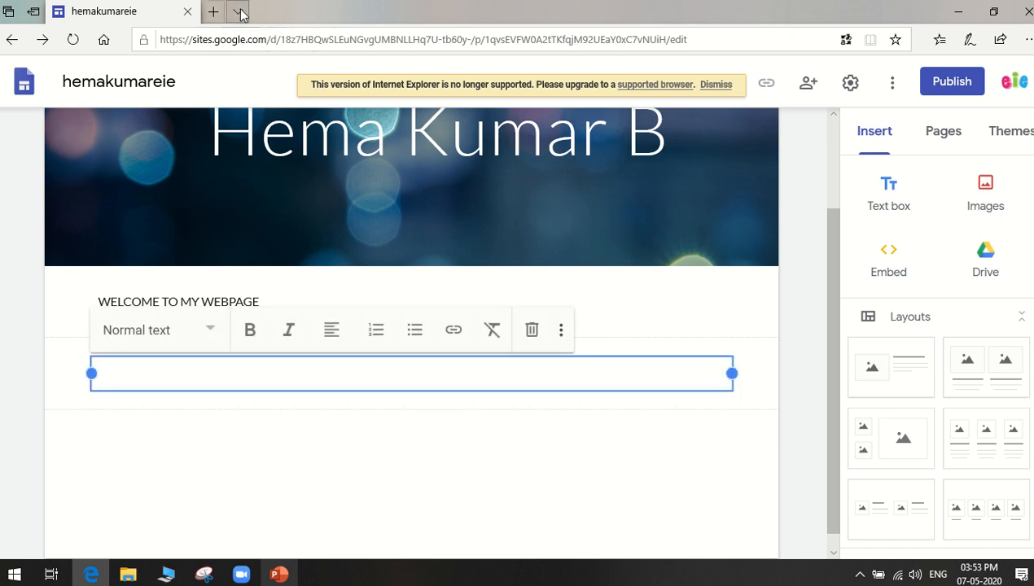
- Open google.com in a new browser tab
{"action": "left_click", "coordinate": [214, 12]}
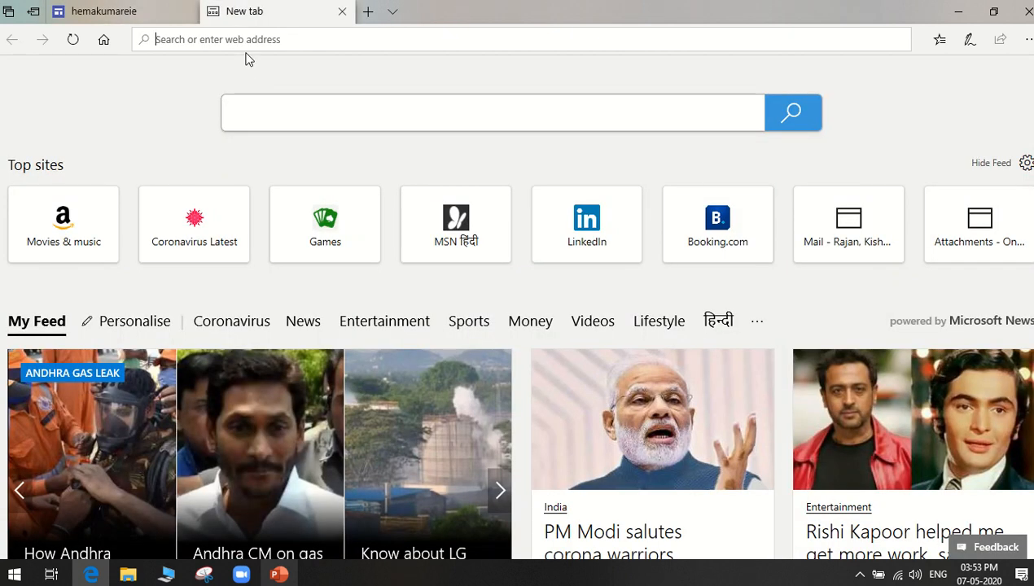
{"action": "left_click", "coordinate": [250, 47]}
{"action": "type", "text": "goo"}
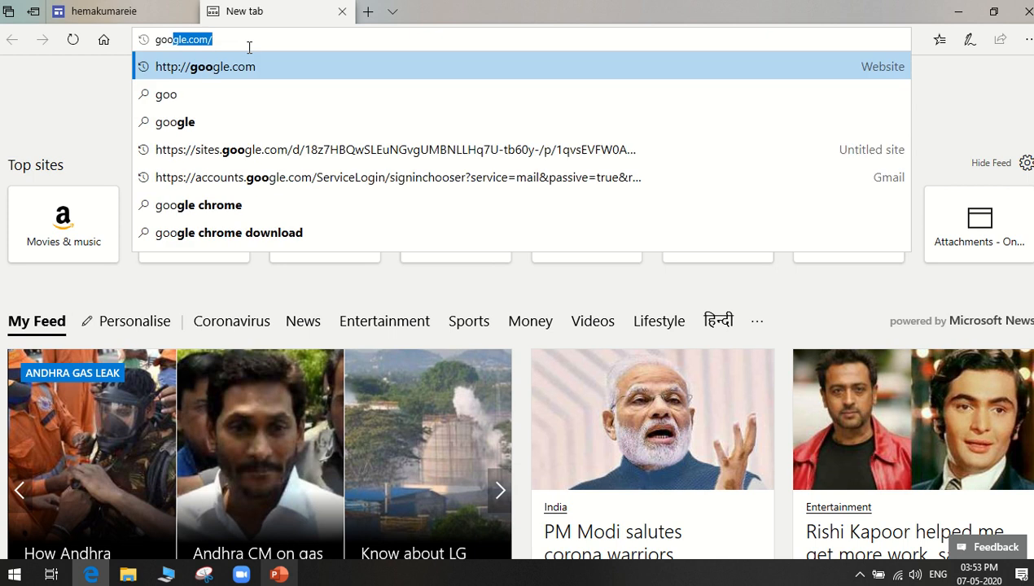
{"action": "key", "text": "Return"}
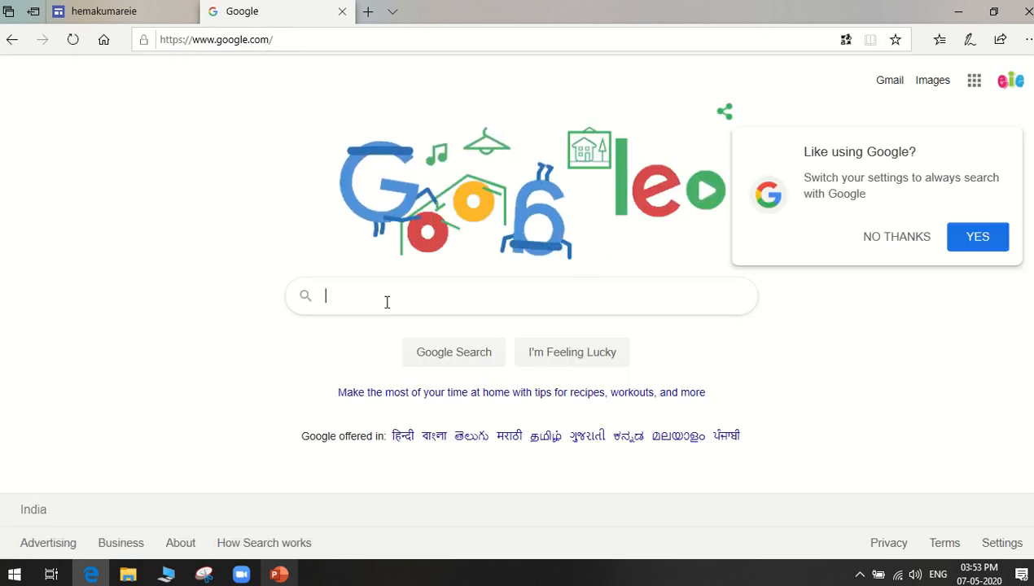
- Search Google for "Quotes of hellen Keller"
{"action": "type", "text": "Quots"}
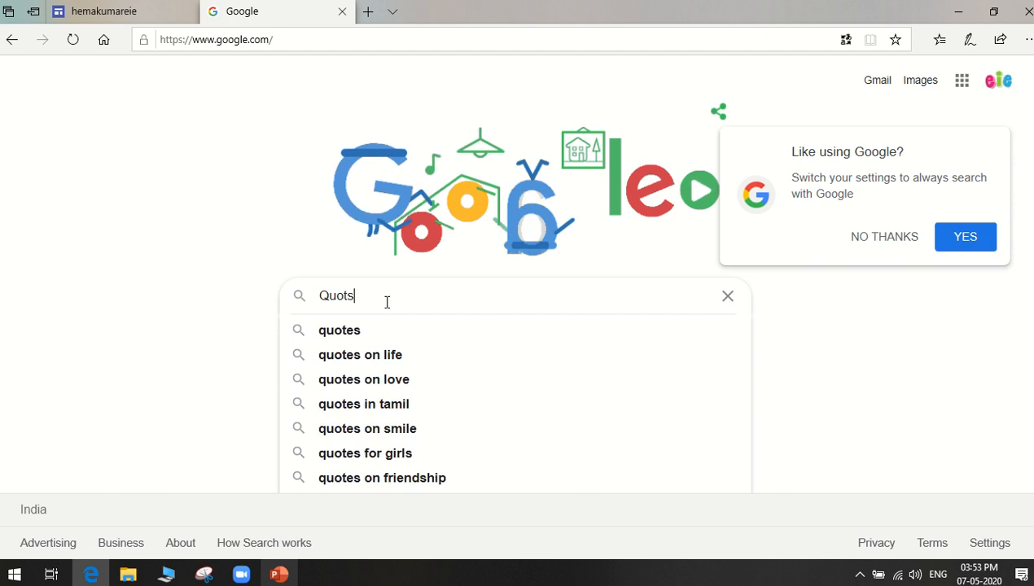
{"action": "key", "text": "BackSpace"}
{"action": "type", "text": "e"}
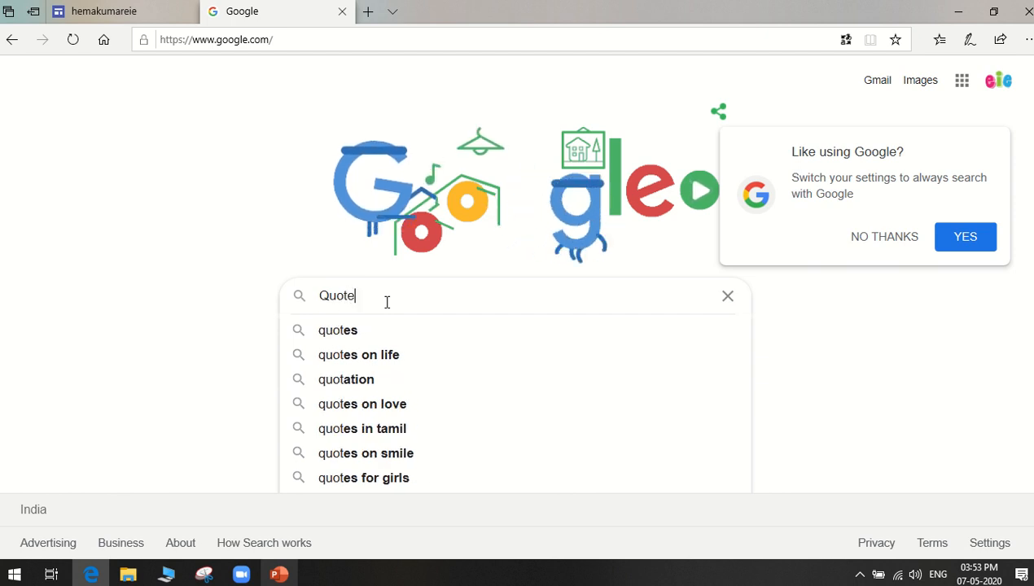
{"action": "type", "text": "s of "}
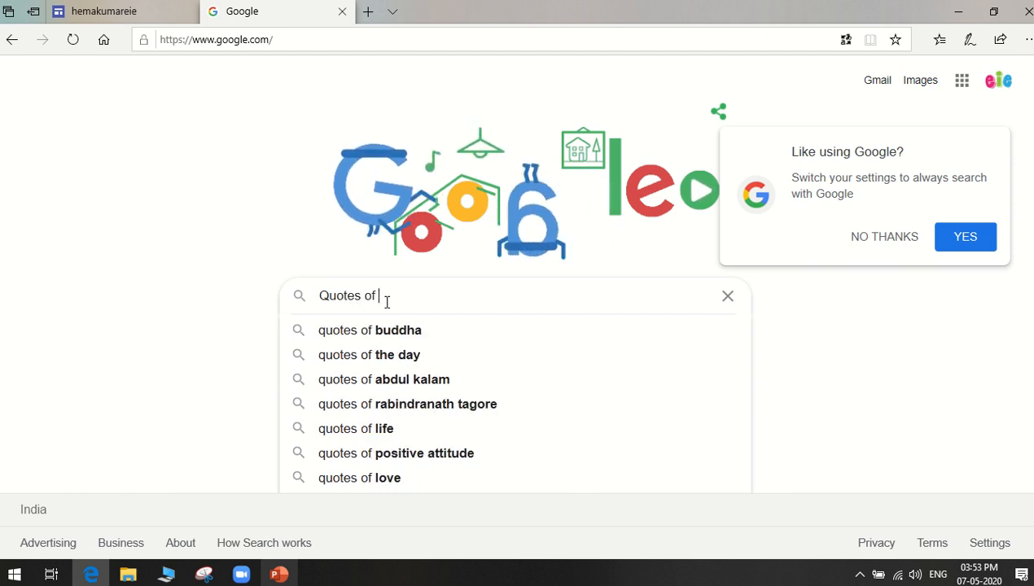
{"action": "type", "text": "hellen K"}
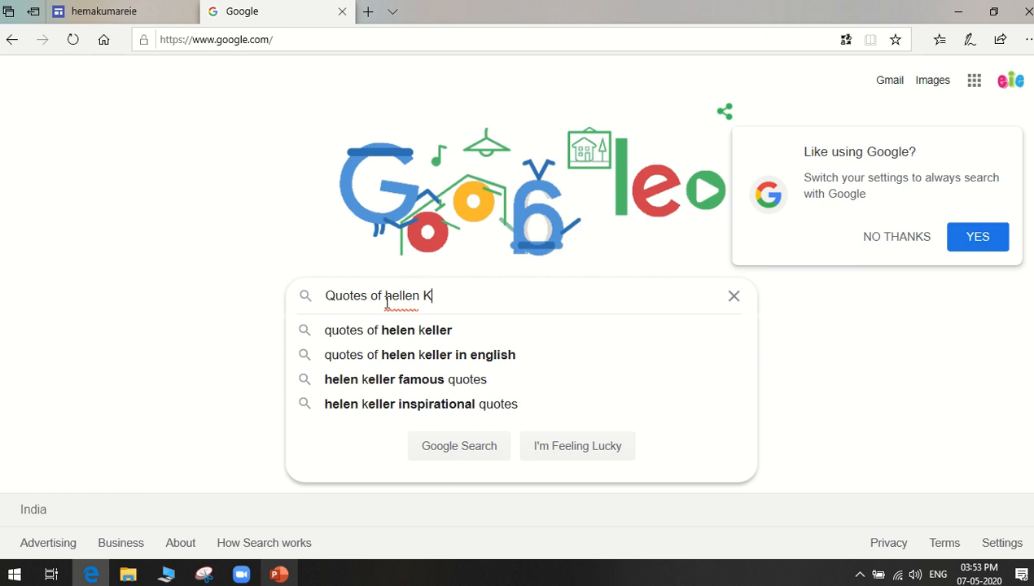
{"action": "type", "text": "eller"}
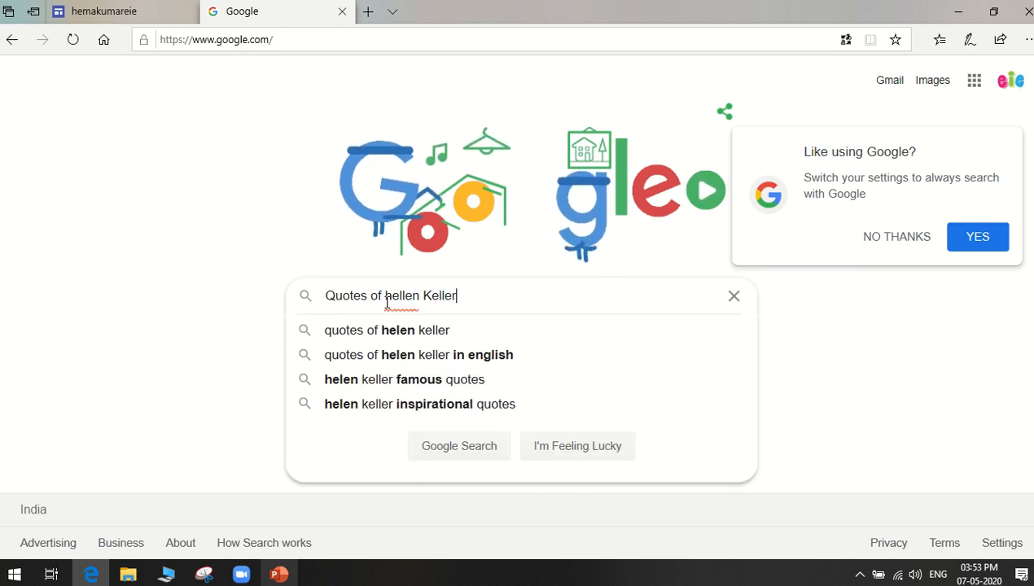
{"action": "key", "text": "Return"}
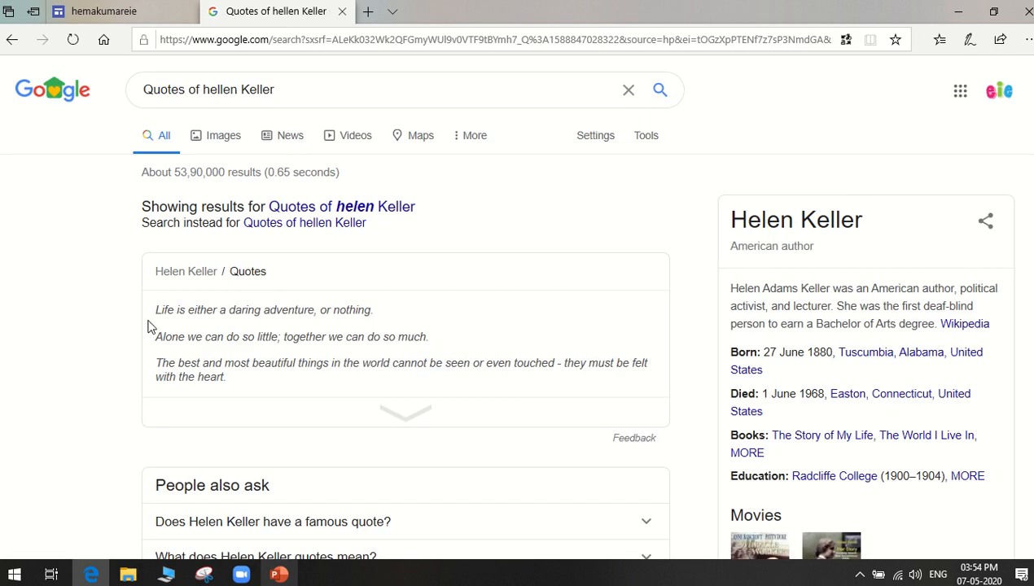
- Copy the three Helen Keller quotes from the search results and paste them into the site's empty text box
{"action": "left_click_drag", "start_coordinate": [158, 309], "coordinate": [227, 379]}
{"action": "key", "text": "ctrl+c"}
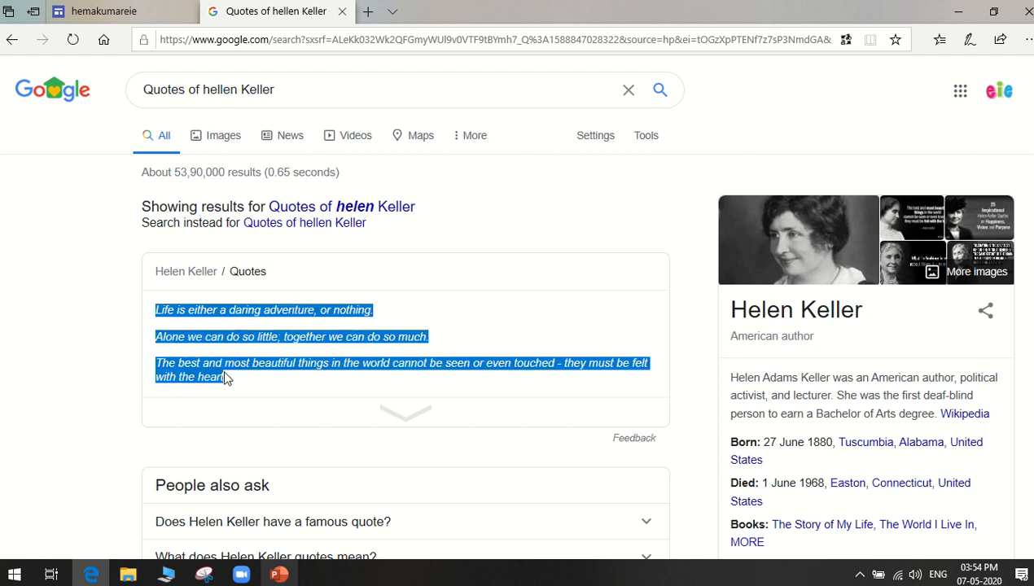
{"action": "left_click", "coordinate": [130, 13]}
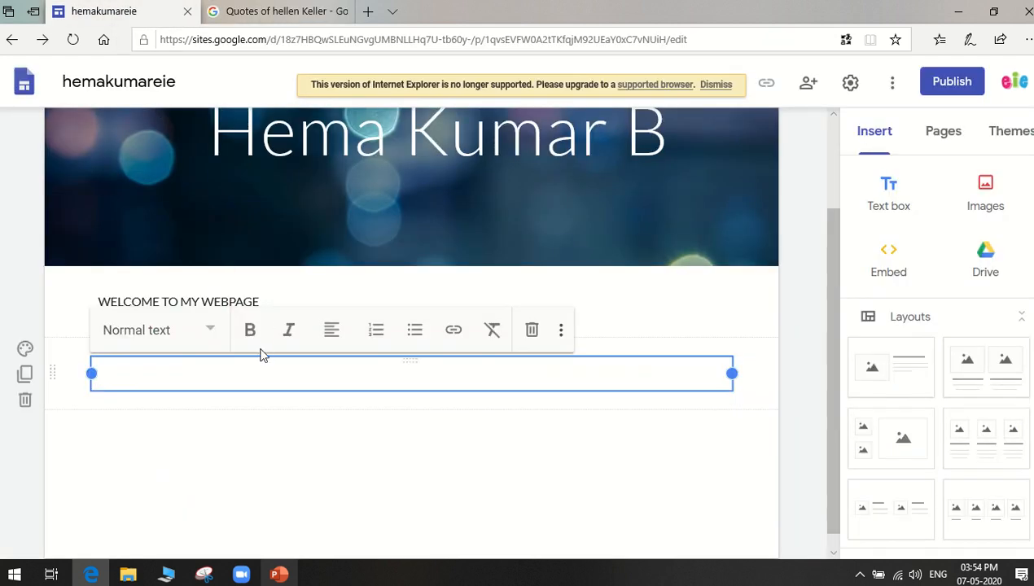
{"action": "key", "text": "ctrl+v"}
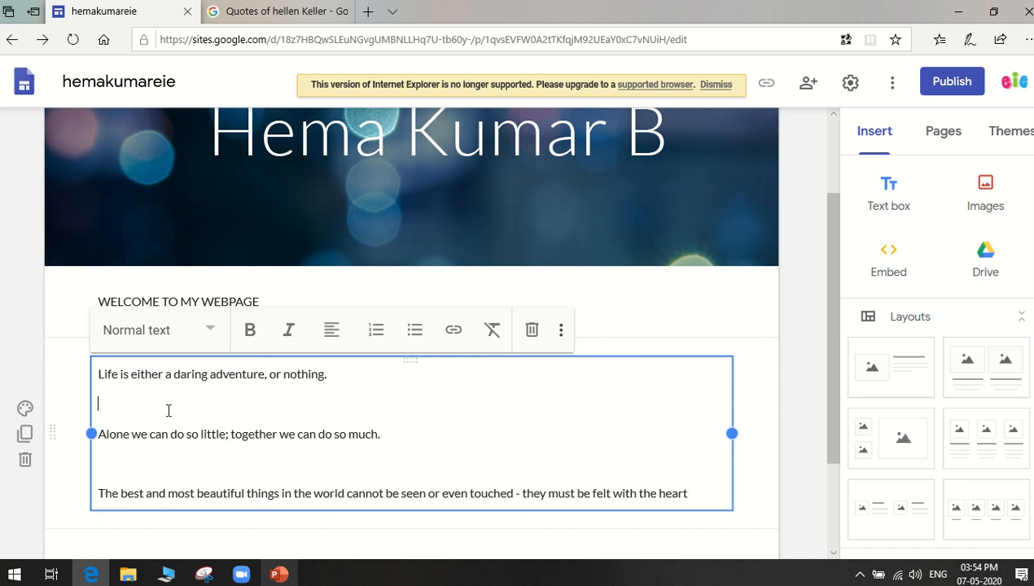
- Remove the blank lines between the three pasted quotes and finish editing the text box
{"action": "key", "text": "BackSpace"}
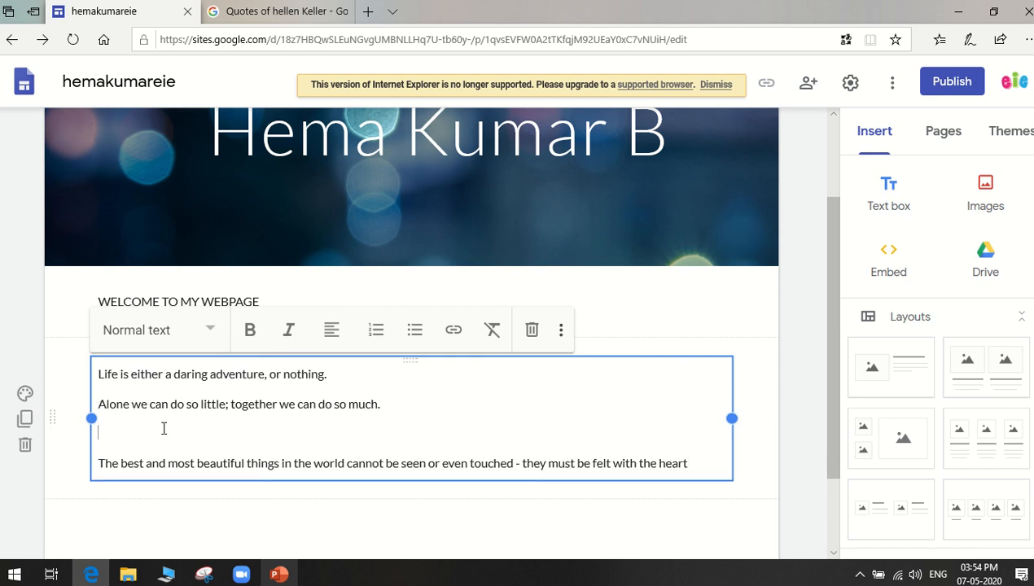
{"action": "key", "text": "BackSpace"}
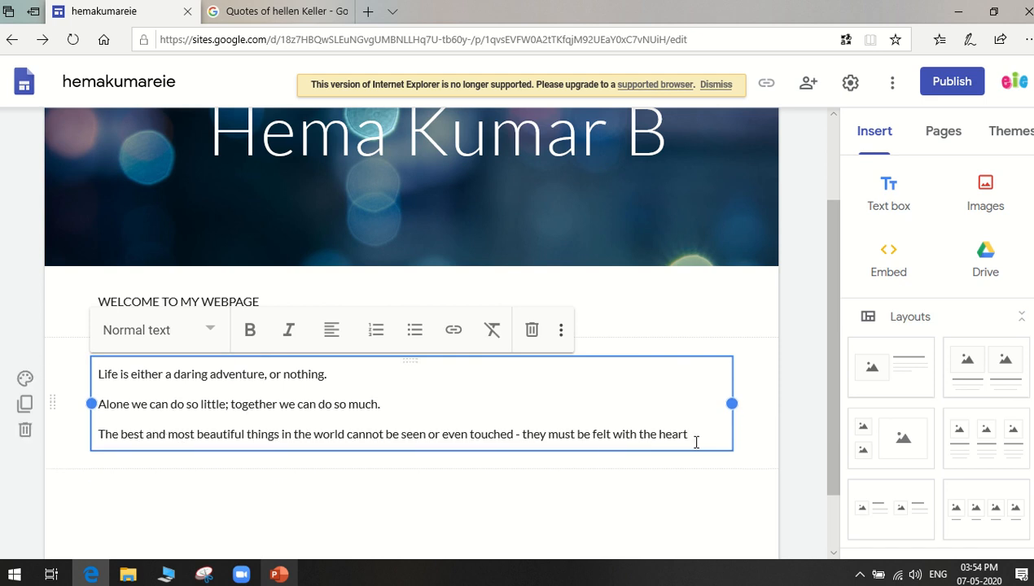
{"action": "key", "text": "Return"}
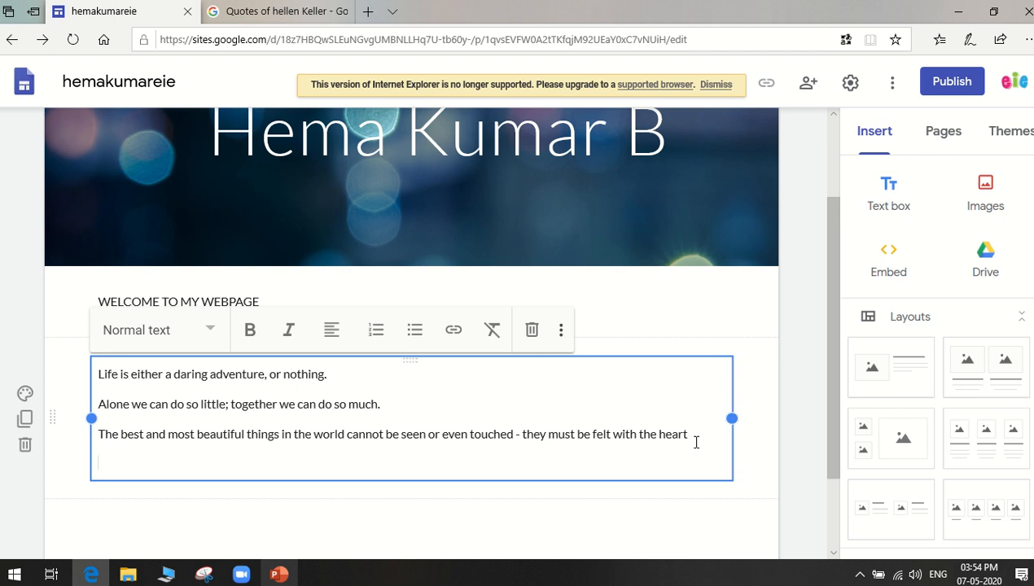
{"action": "key", "text": "BackSpace"}
{"action": "left_click", "coordinate": [594, 492]}
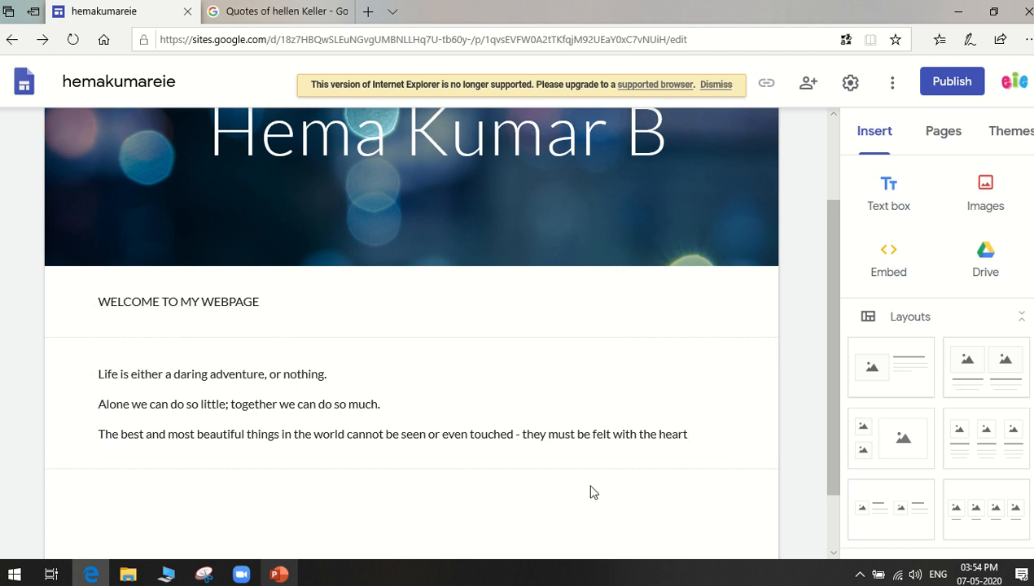
- Return to the Google results tab, search for "nature" and browse the image results for a suitable picture
{"action": "left_click", "coordinate": [298, 12]}
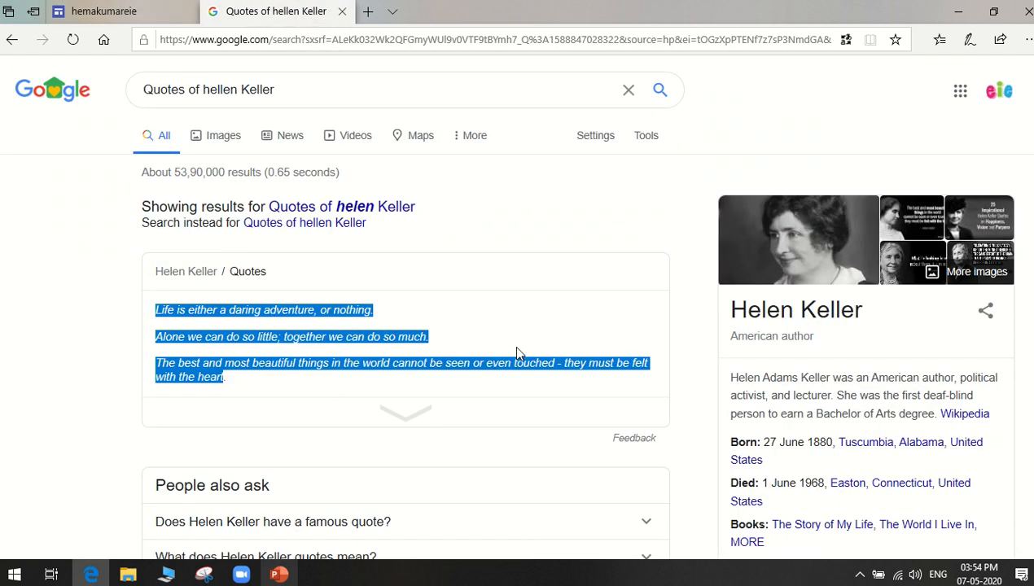
{"action": "triple_click", "coordinate": [307, 83]}
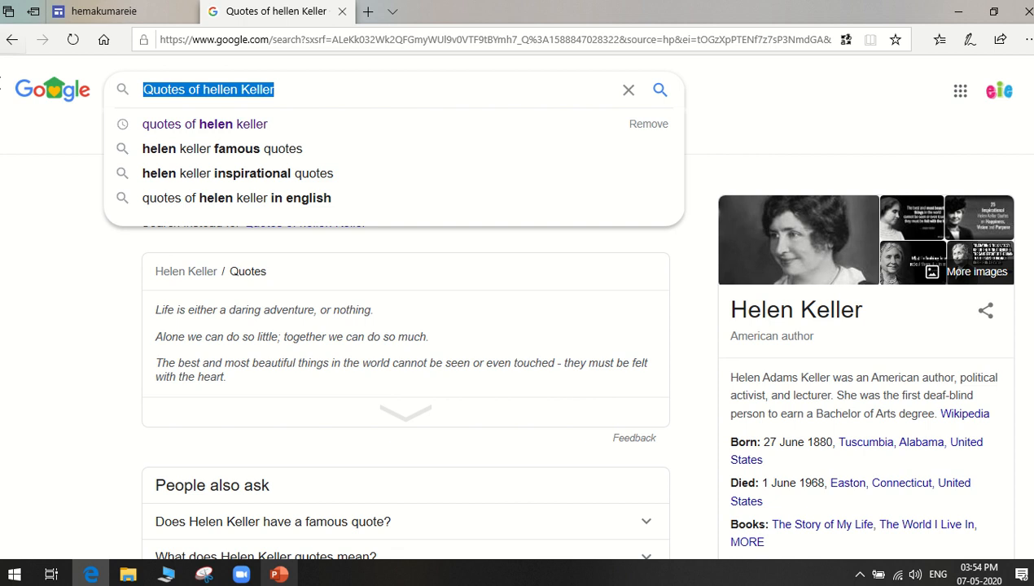
{"action": "type", "text": "nature"}
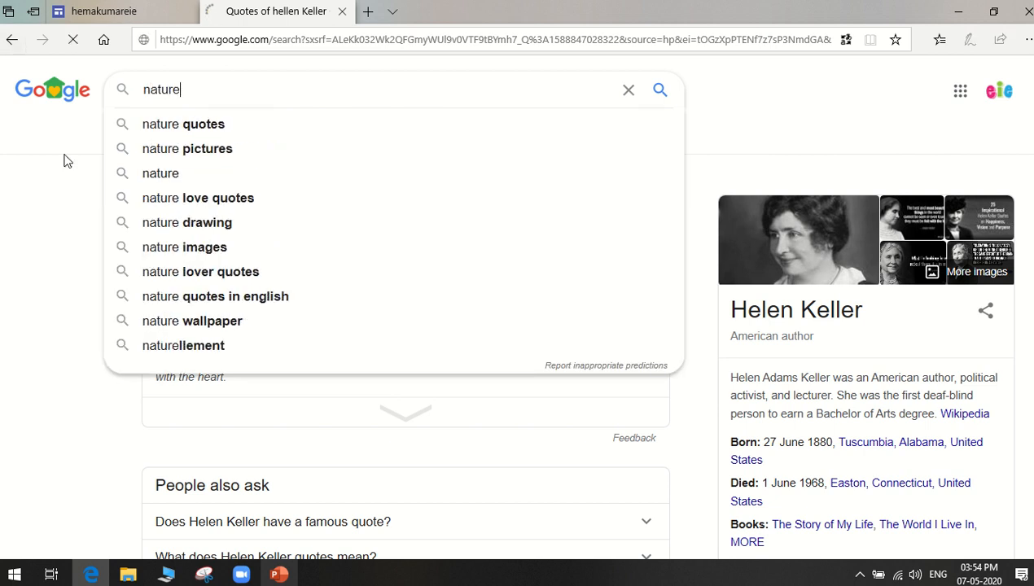
{"action": "left_click", "coordinate": [161, 172]}
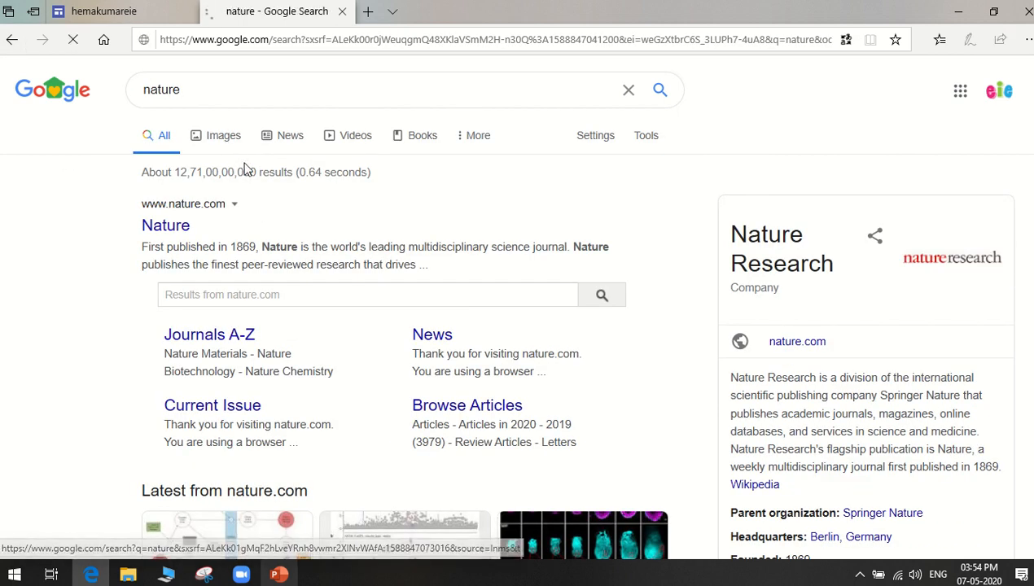
{"action": "left_click", "coordinate": [220, 136]}
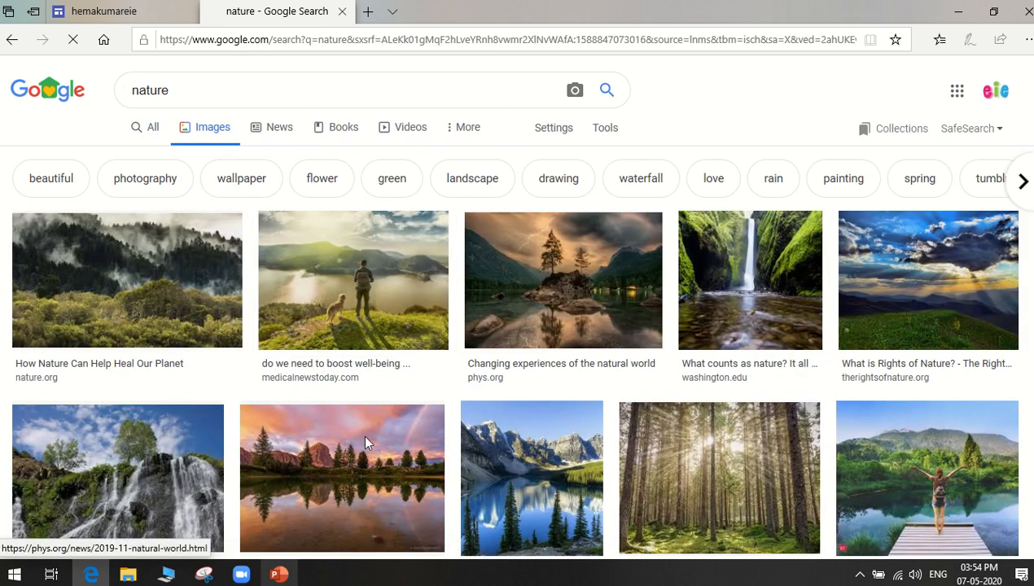
{"action": "scroll", "coordinate": [366, 443], "scroll_direction": "down", "scroll_amount": 2}
{"action": "scroll", "coordinate": [391, 492], "scroll_direction": "down", "scroll_amount": 3}
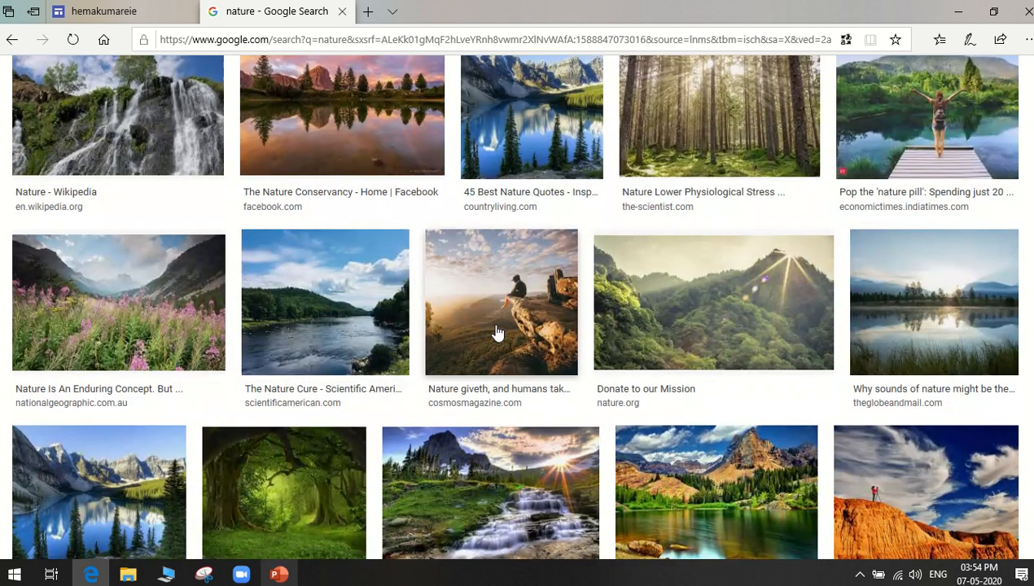
- Return to the site editor tab and upload the image Capture1.JPG from the Pictures folder to the page
{"action": "scroll", "coordinate": [497, 341], "scroll_direction": "up", "scroll_amount": 5}
{"action": "left_click", "coordinate": [159, 17]}
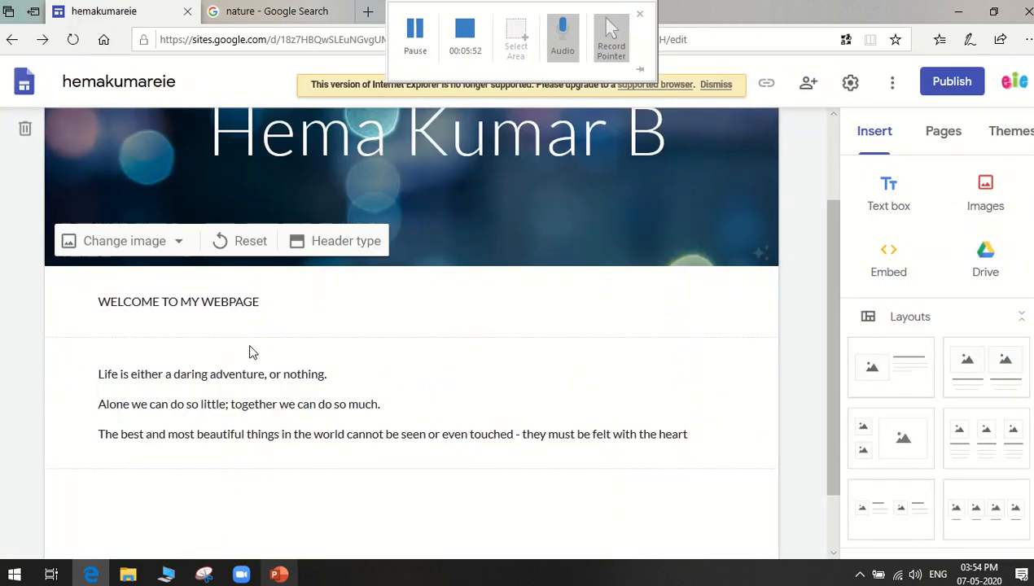
{"action": "left_click", "coordinate": [985, 195]}
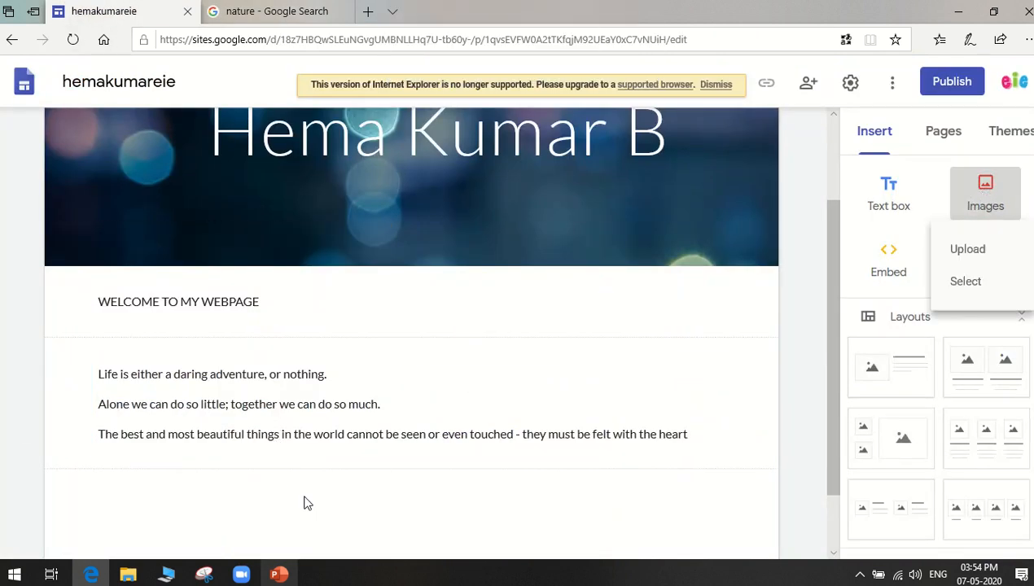
{"action": "scroll", "coordinate": [303, 503], "scroll_direction": "down", "scroll_amount": 1}
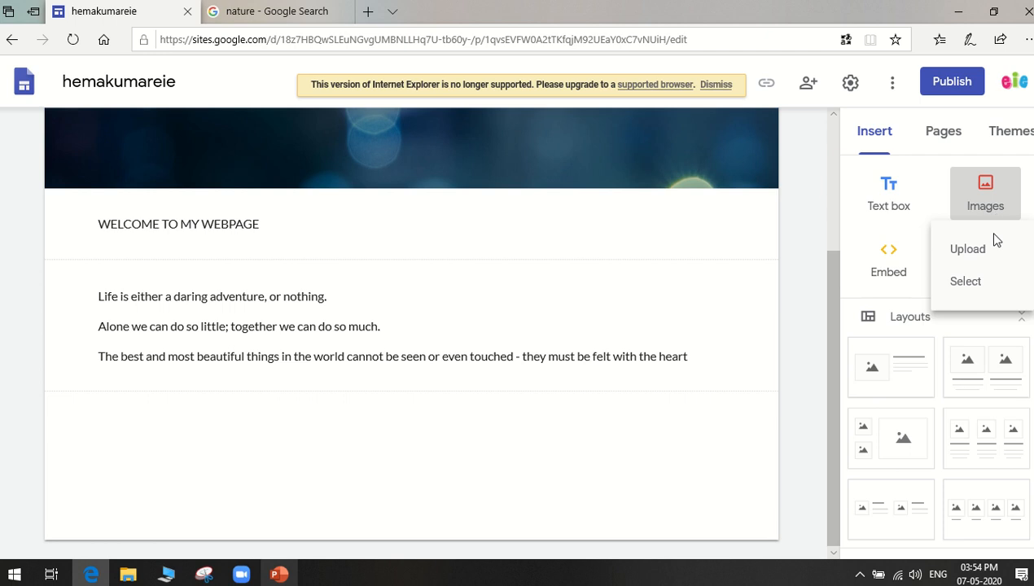
{"action": "left_click", "coordinate": [985, 252]}
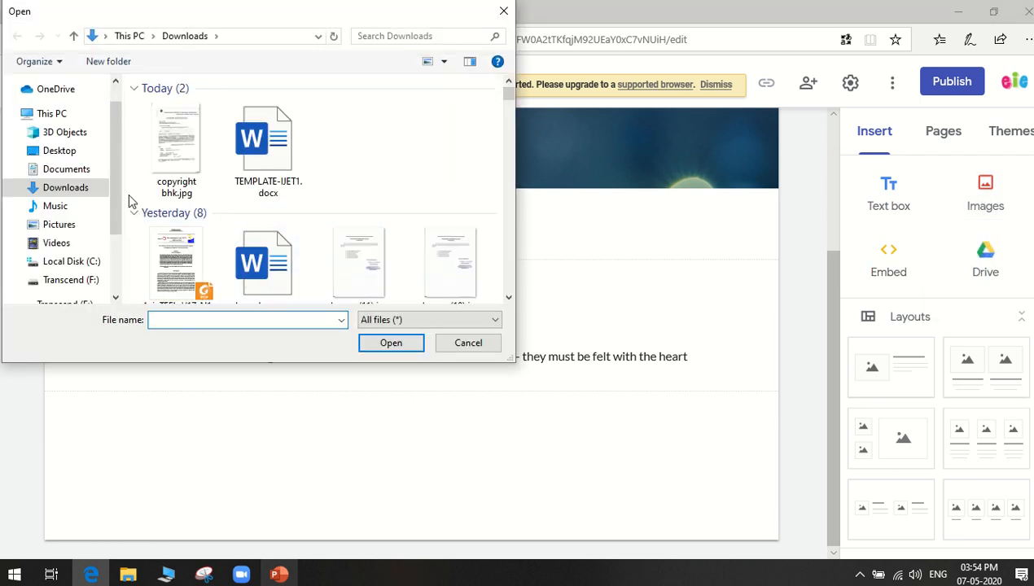
{"action": "scroll", "coordinate": [279, 198], "scroll_direction": "down", "scroll_amount": 1}
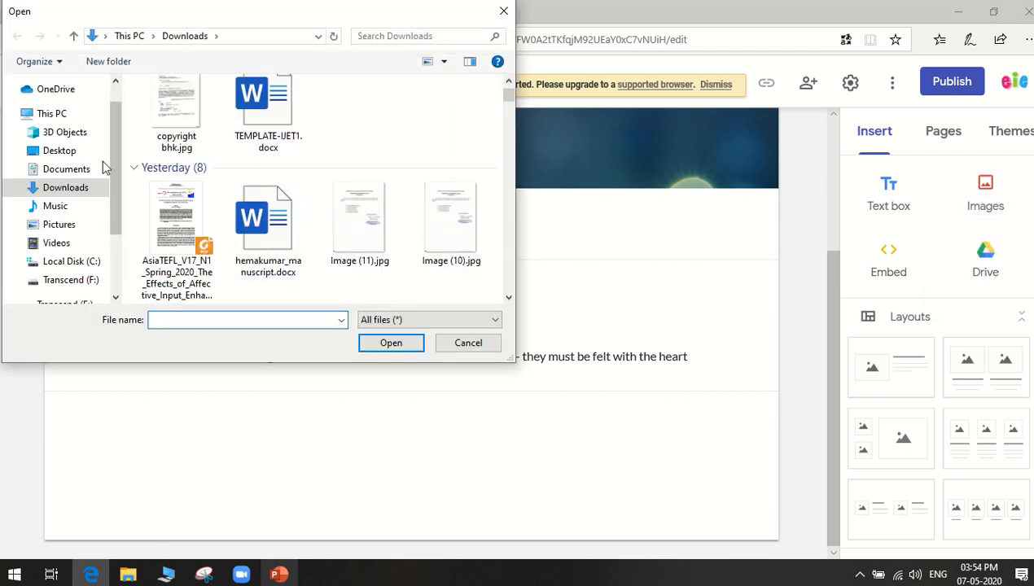
{"action": "left_click", "coordinate": [62, 225]}
{"action": "scroll", "coordinate": [417, 259], "scroll_direction": "down", "scroll_amount": 6}
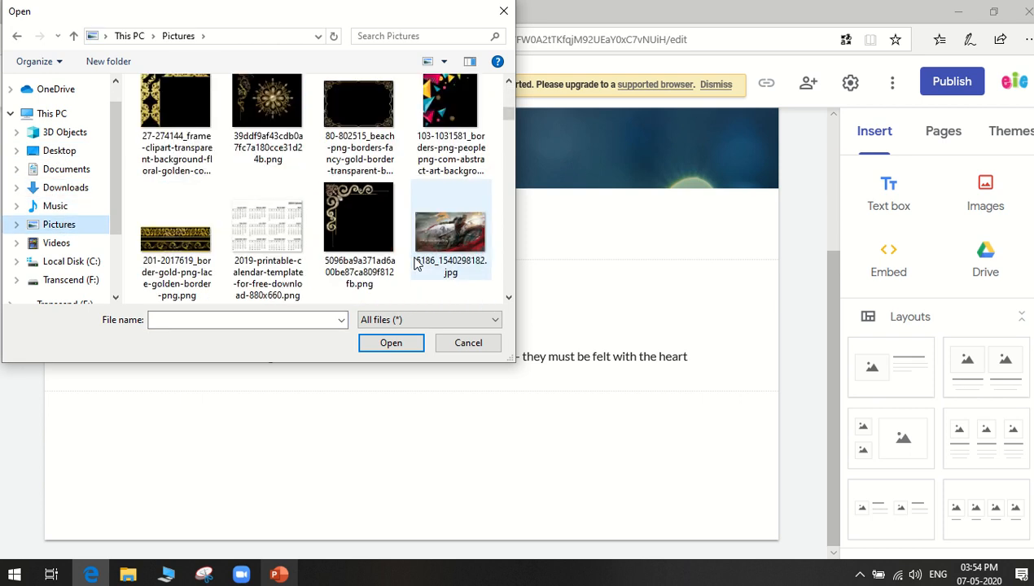
{"action": "scroll", "coordinate": [418, 262], "scroll_direction": "down", "scroll_amount": 10}
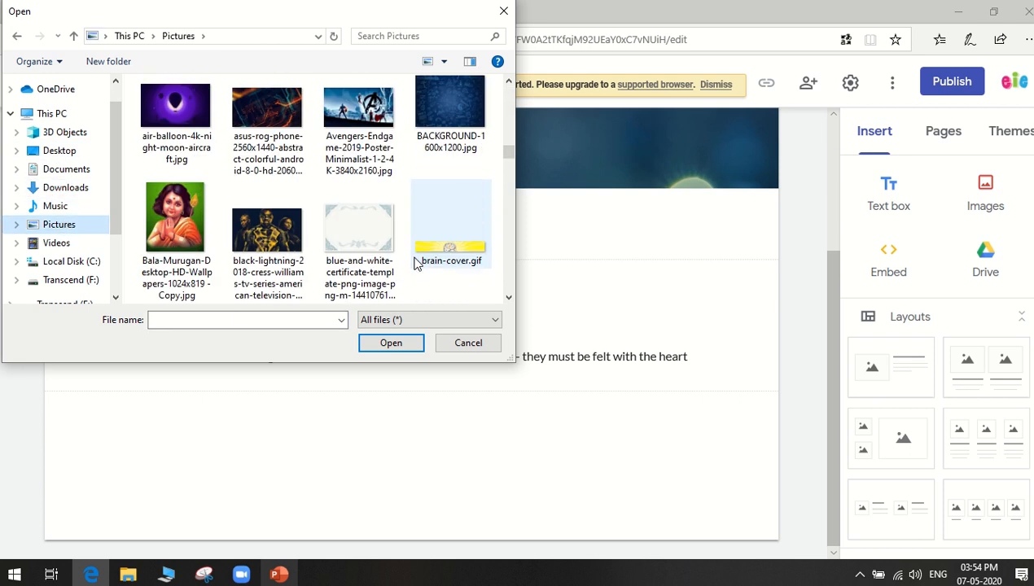
{"action": "scroll", "coordinate": [415, 263], "scroll_direction": "down", "scroll_amount": 2}
{"action": "left_click", "coordinate": [268, 236]}
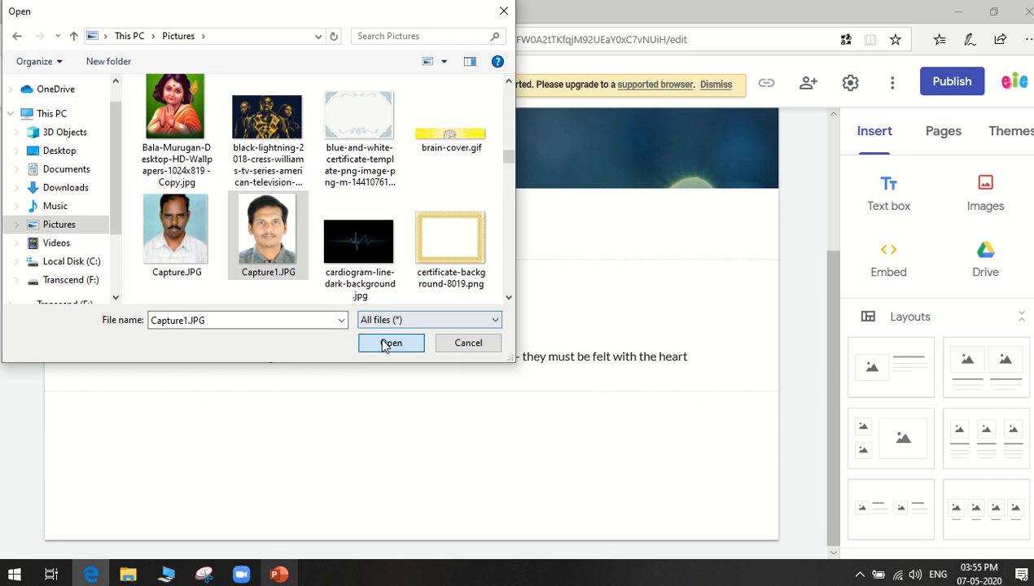
{"action": "left_click", "coordinate": [390, 343]}
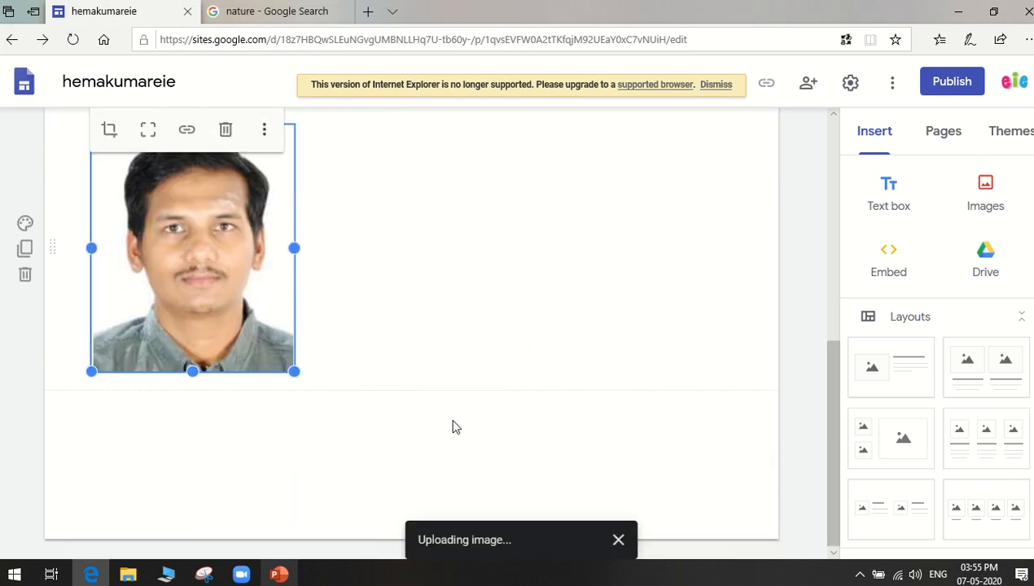
{"action": "scroll", "coordinate": [454, 427], "scroll_direction": "up", "scroll_amount": 2}
{"action": "left_click", "coordinate": [411, 428]}
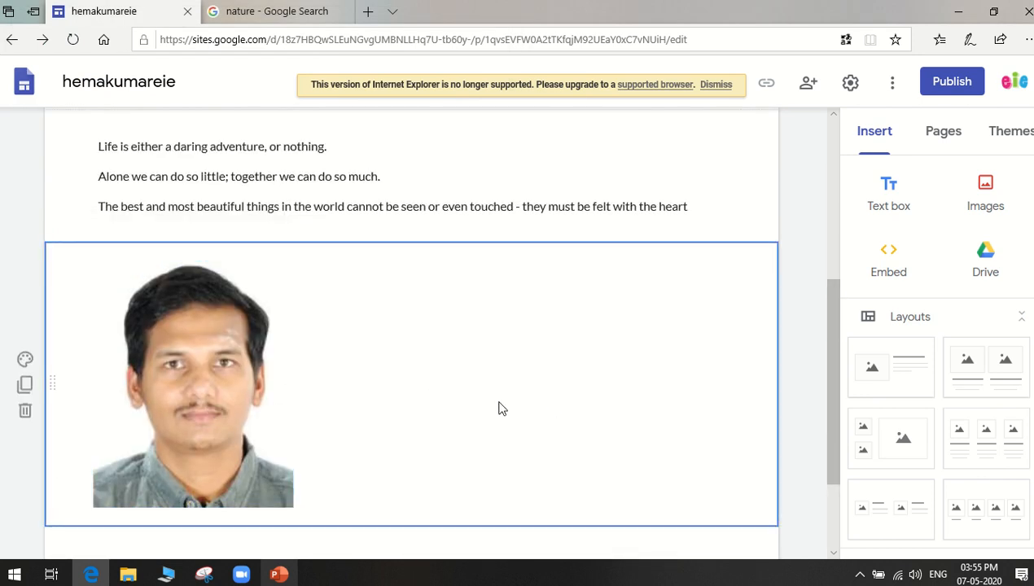
{"action": "left_click", "coordinate": [277, 394]}
{"action": "scroll", "coordinate": [293, 398], "scroll_direction": "down", "scroll_amount": 2}
{"action": "scroll", "coordinate": [293, 399], "scroll_direction": "up", "scroll_amount": 1}
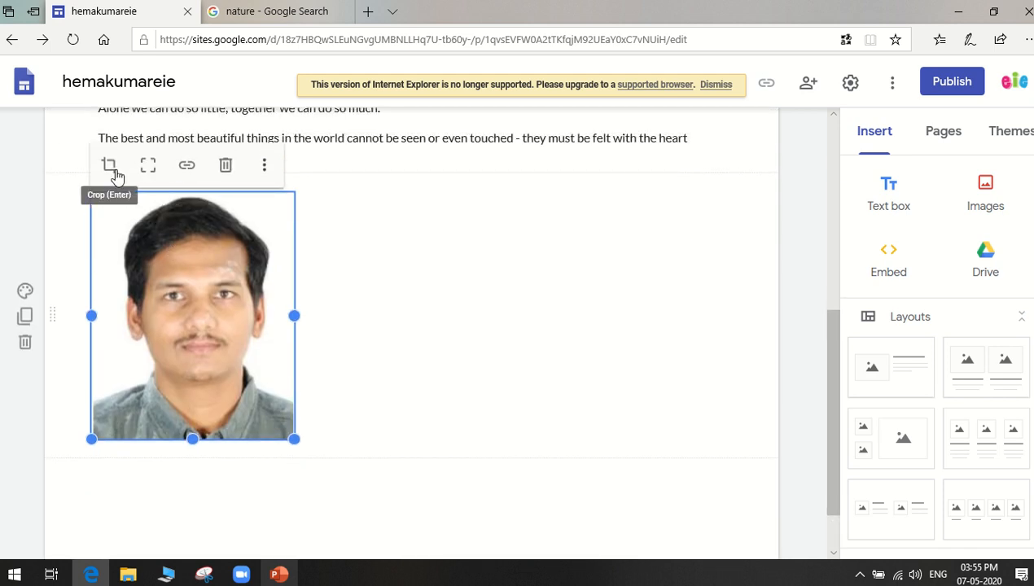
{"action": "left_click", "coordinate": [263, 170]}
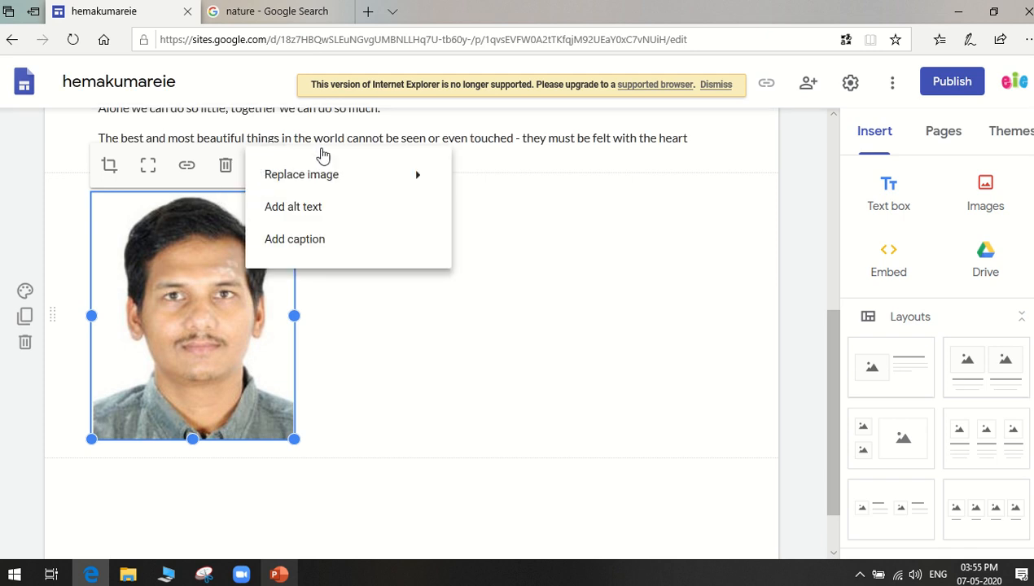
{"action": "left_click", "coordinate": [663, 387]}
{"action": "mouse_move", "coordinate": [499, 5]}
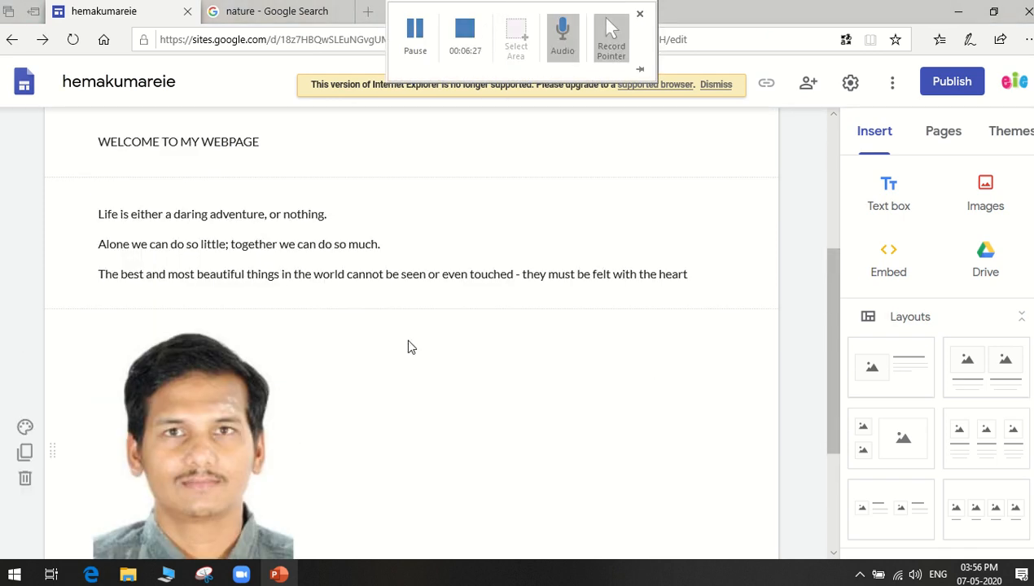
- Add the alt text "My Photo" to the uploaded portrait image
{"action": "scroll", "coordinate": [409, 346], "scroll_direction": "down", "scroll_amount": 2}
{"action": "left_click", "coordinate": [229, 272]}
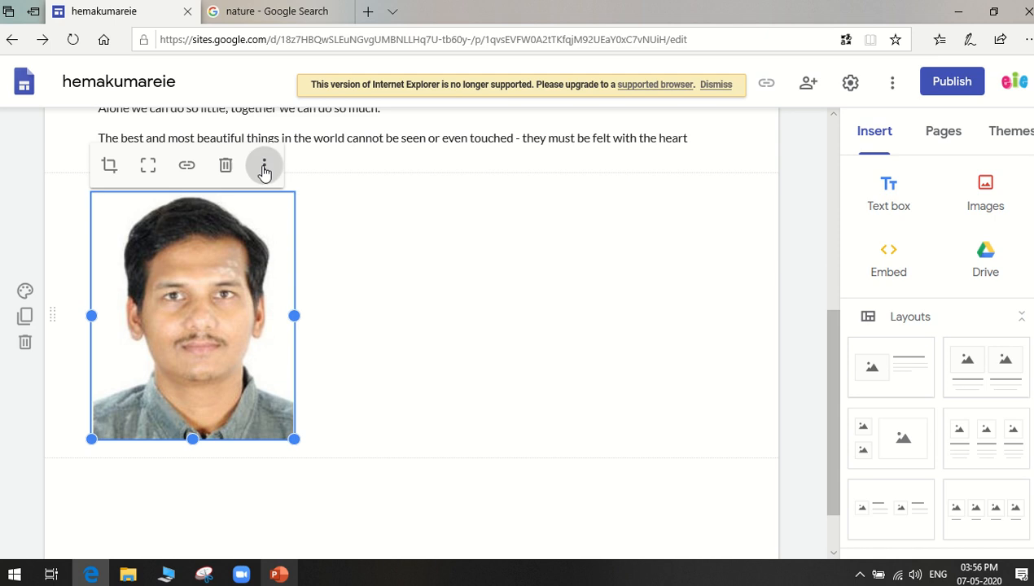
{"action": "left_click", "coordinate": [264, 167]}
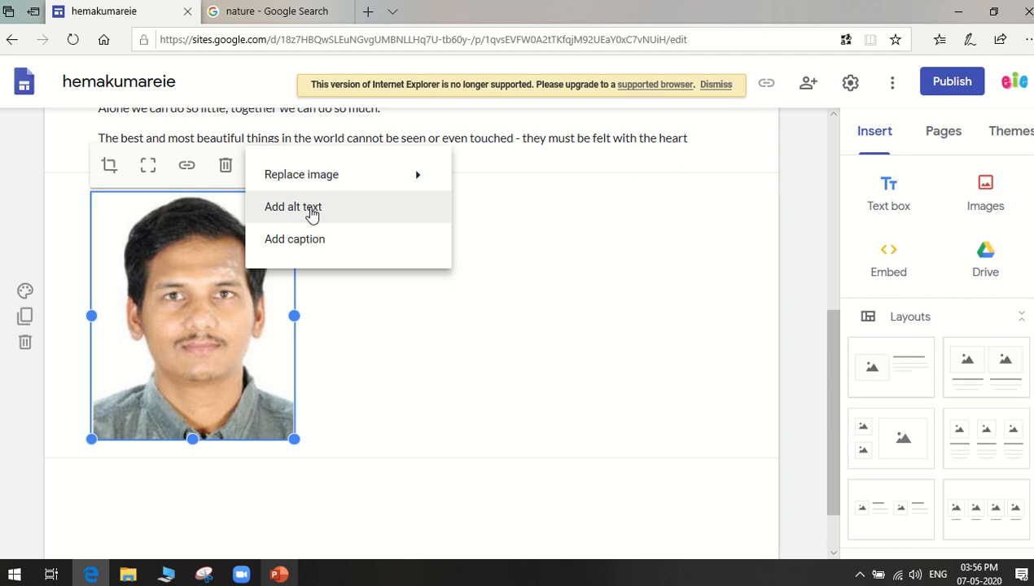
{"action": "left_click", "coordinate": [312, 213]}
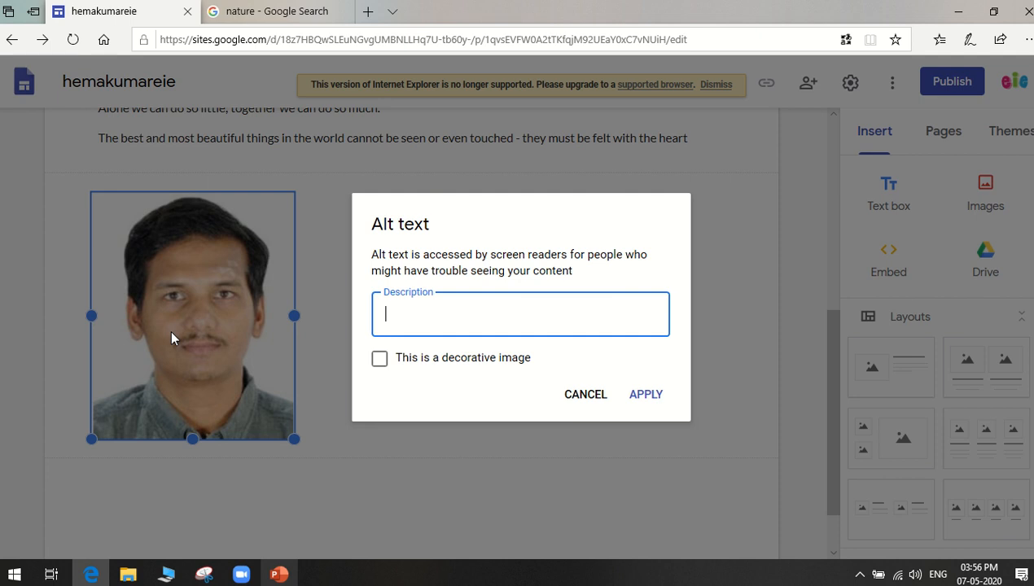
{"action": "type", "text": "My Photo"}
{"action": "left_click", "coordinate": [637, 404]}
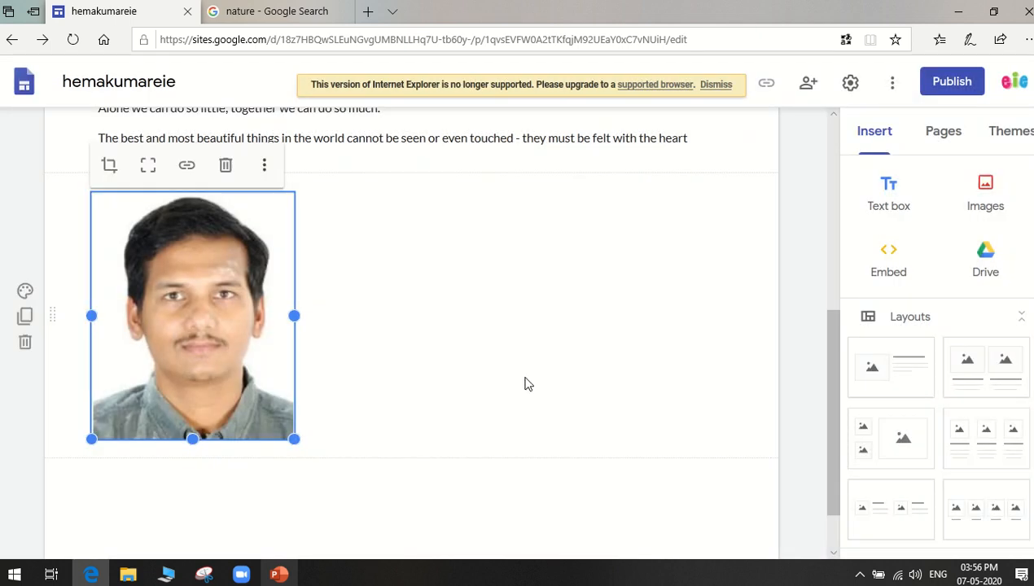
{"action": "left_click", "coordinate": [491, 374]}
- Insert a new text box into the page in addition to the one holding the quotes
{"action": "scroll", "coordinate": [532, 385], "scroll_direction": "up", "scroll_amount": 3}
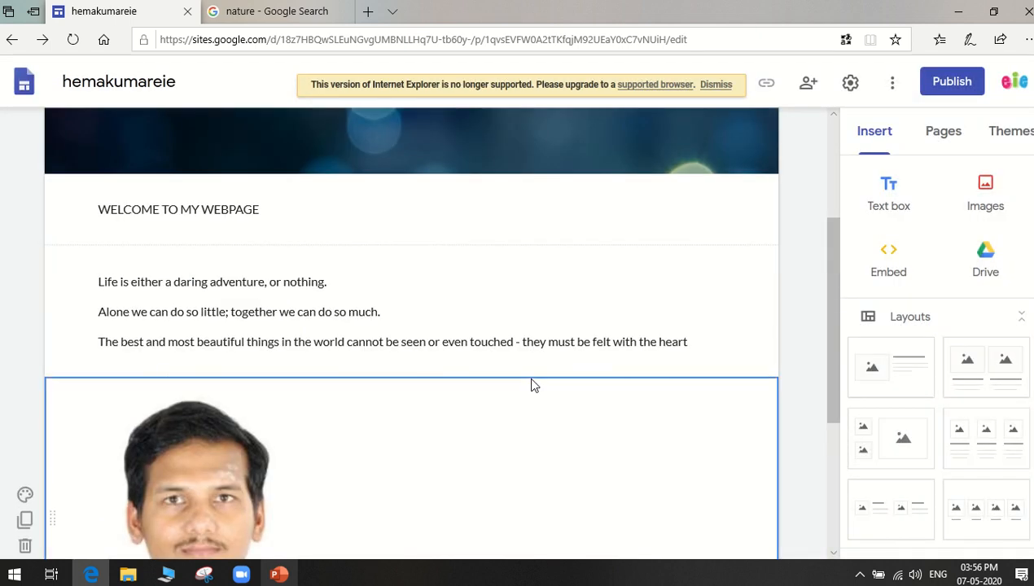
{"action": "scroll", "coordinate": [339, 365], "scroll_direction": "up", "scroll_amount": 3}
{"action": "scroll", "coordinate": [420, 390], "scroll_direction": "down", "scroll_amount": 3}
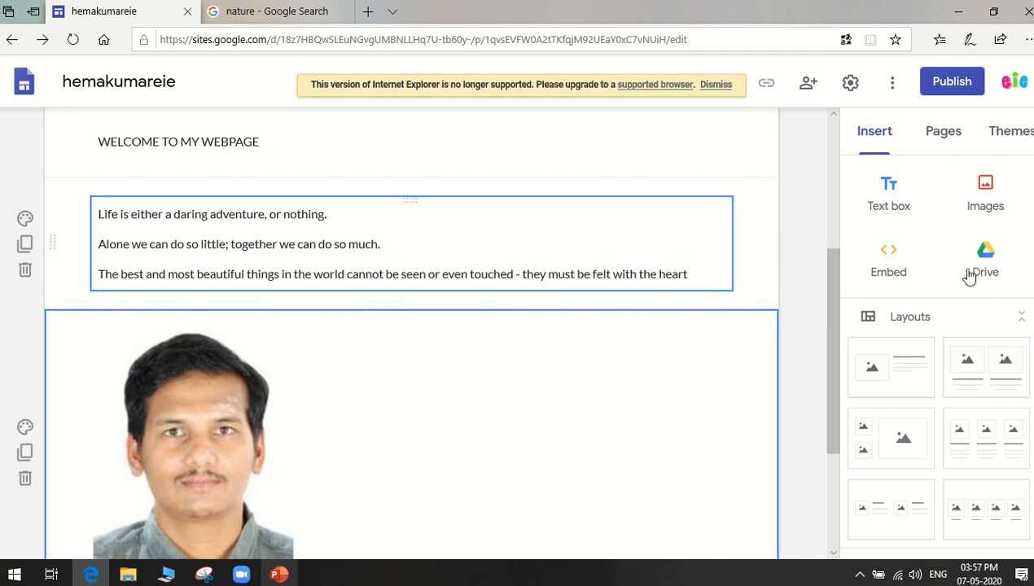
{"action": "left_click", "coordinate": [570, 244]}
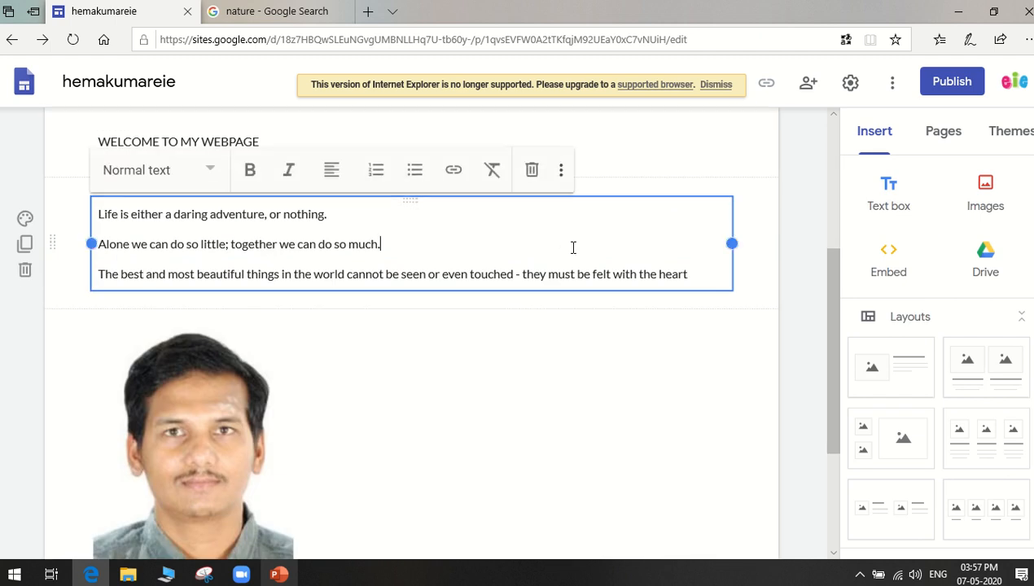
{"action": "left_click", "coordinate": [887, 199]}
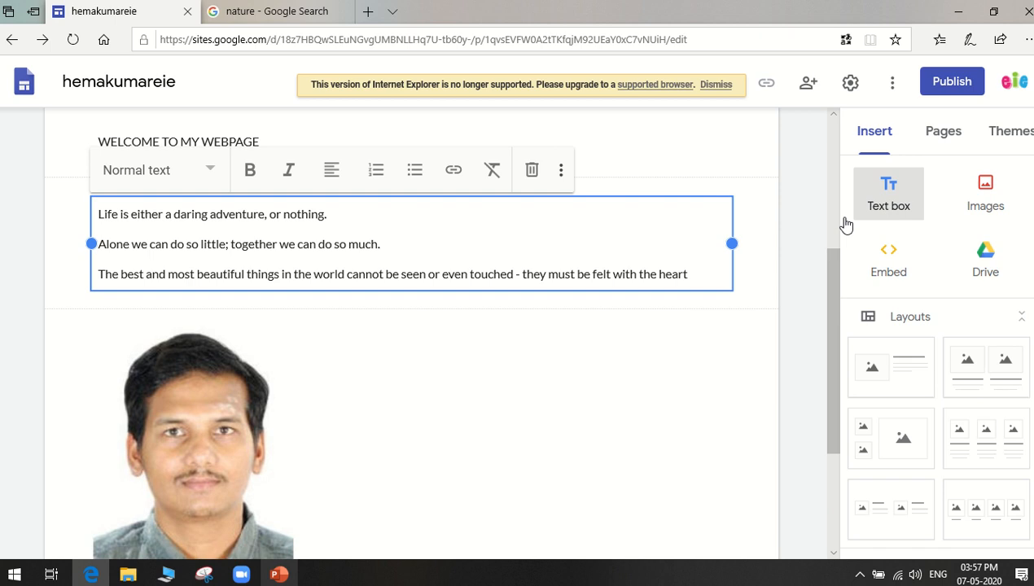
{"action": "scroll", "coordinate": [520, 416], "scroll_direction": "up", "scroll_amount": 2}
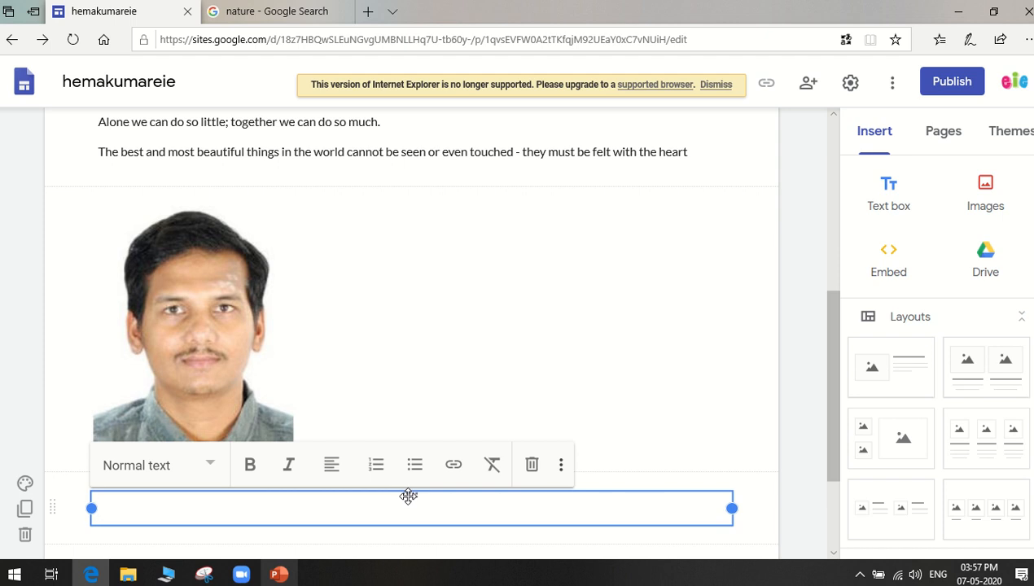
- Write "This webpage is dedicated to my students. Feel free to browse the contents. Pass on your valuable Feedback" in the new text box
{"action": "type", "text": "his webpage co"}
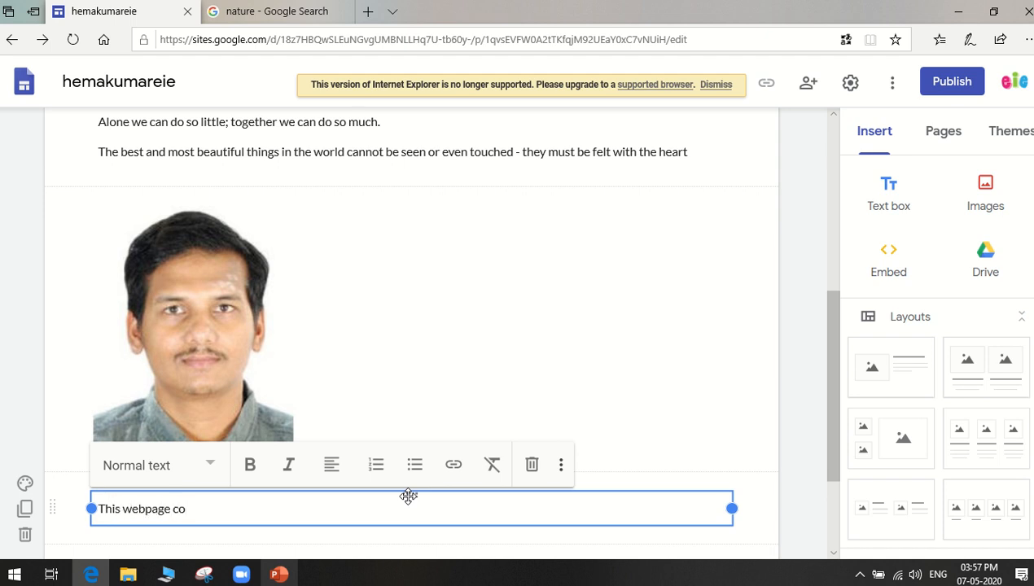
{"action": "key", "text": "BackSpace"}
{"action": "key", "text": "BackSpace"}
{"action": "key", "text": "BackSpace"}
{"action": "type", "text": "is dedicated to my"}
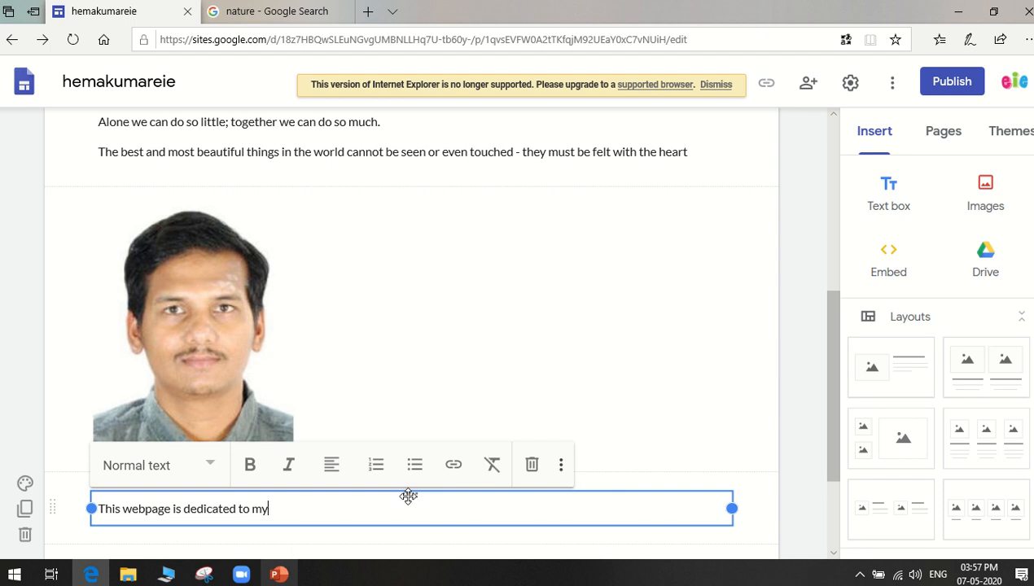
{"action": "type", "text": " students"}
{"action": "type", "text": ". Th"}
{"action": "key", "text": "BackSpace"}
{"action": "key", "text": "BackSpace"}
{"action": "type", "text": "Feel free to"}
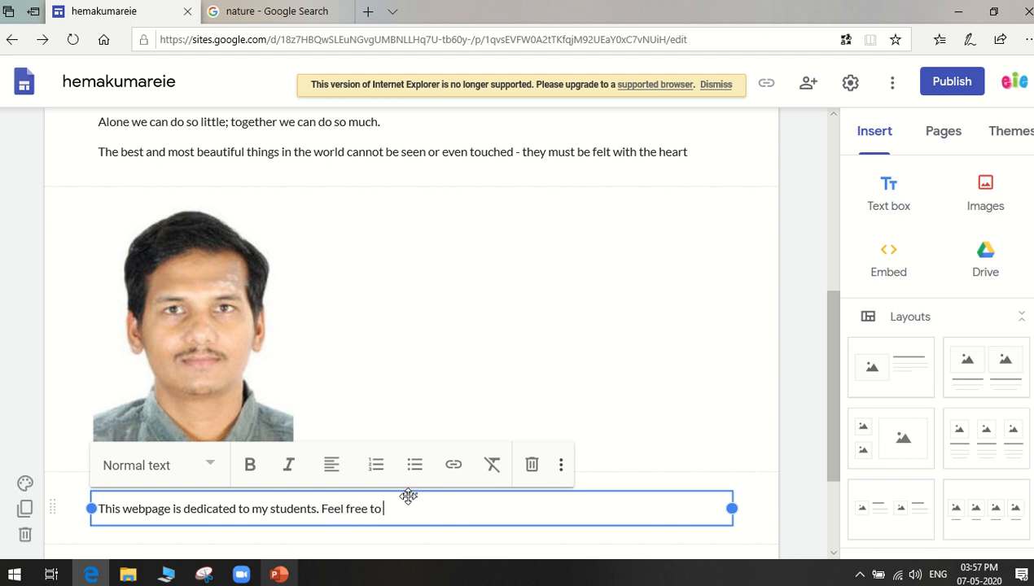
{"action": "type", "text": " browse the contents. Pas"}
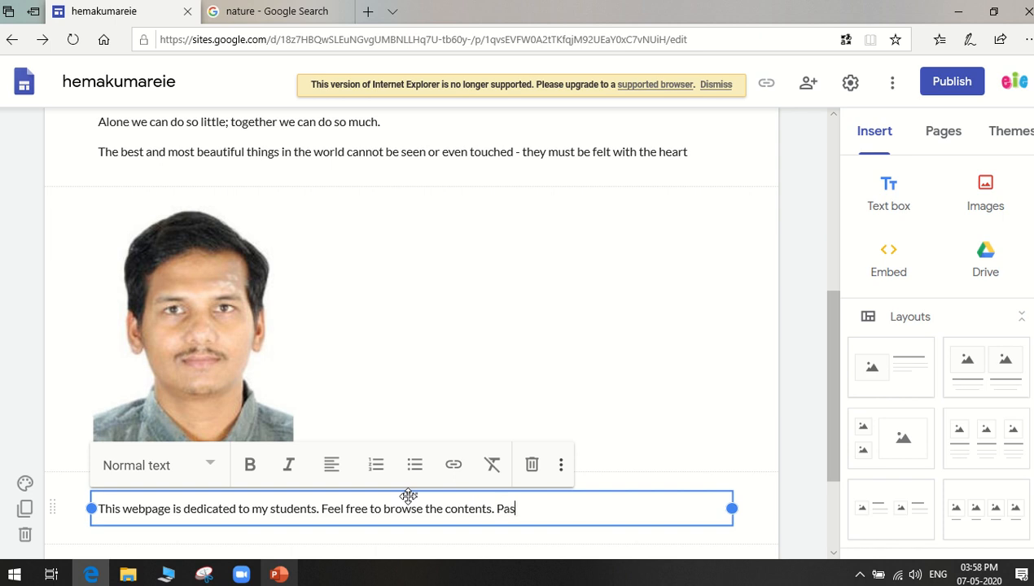
{"action": "type", "text": "s on your valuable Fee"}
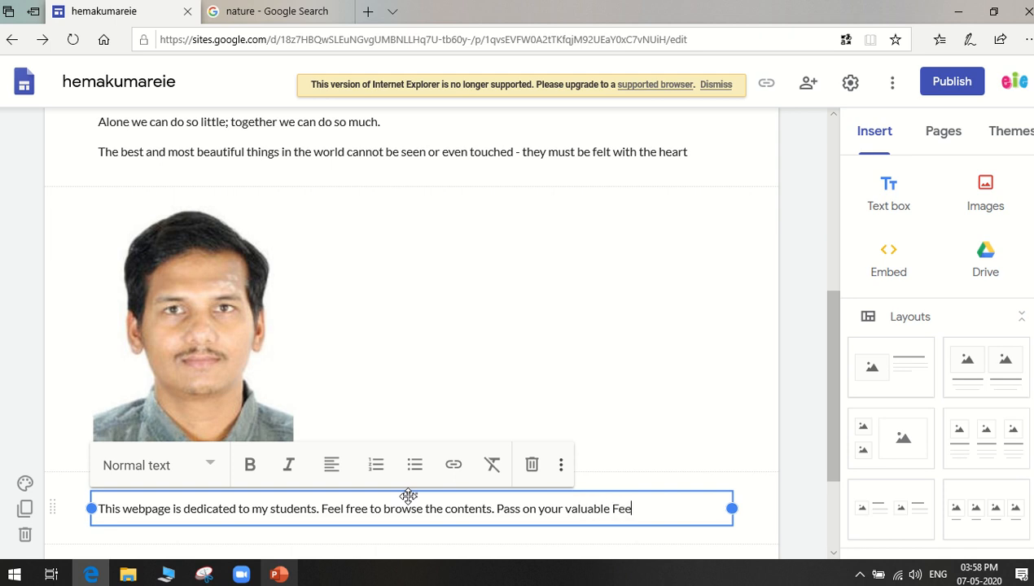
{"action": "type", "text": "dback"}
{"action": "left_click", "coordinate": [654, 431]}
{"action": "left_click", "coordinate": [662, 493]}
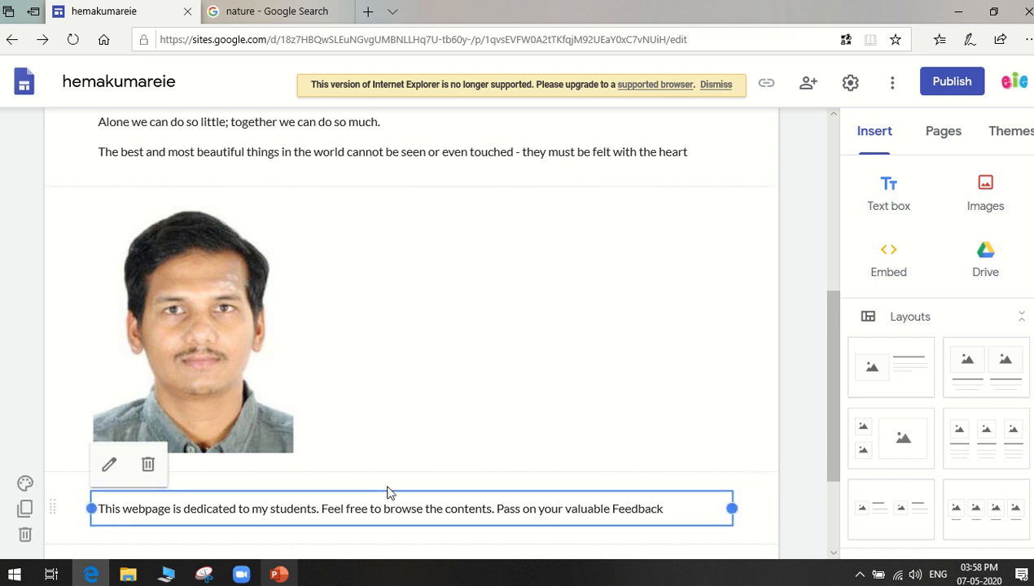
- Move the portrait section between the welcome line and the quotes, and centre the photo horizontally within it
{"action": "scroll", "coordinate": [244, 276], "scroll_direction": "up", "scroll_amount": 3}
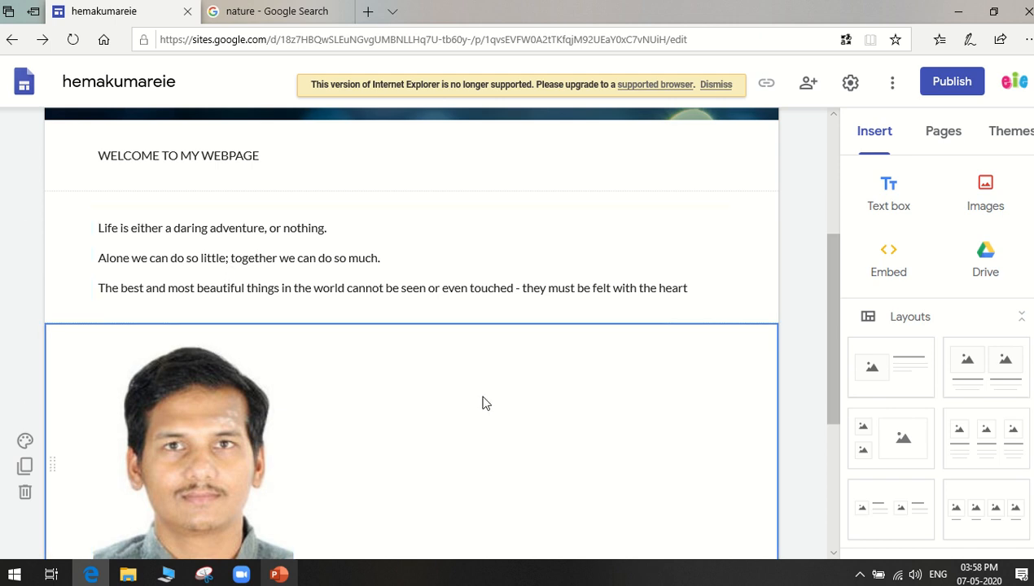
{"action": "left_click_drag", "start_coordinate": [50, 464], "coordinate": [60, 231]}
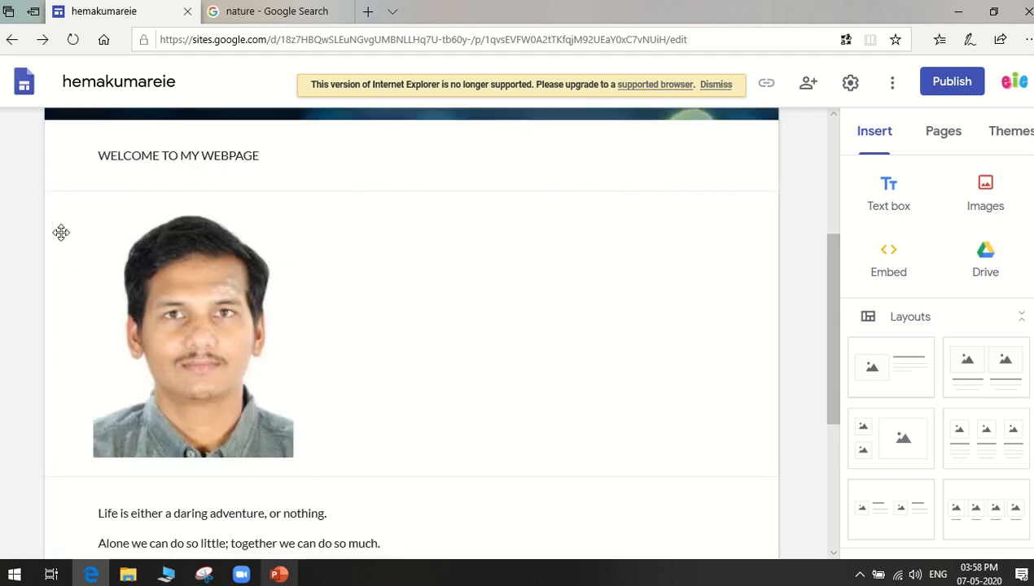
{"action": "left_click", "coordinate": [251, 375]}
{"action": "left_click_drag", "start_coordinate": [204, 268], "coordinate": [438, 293]}
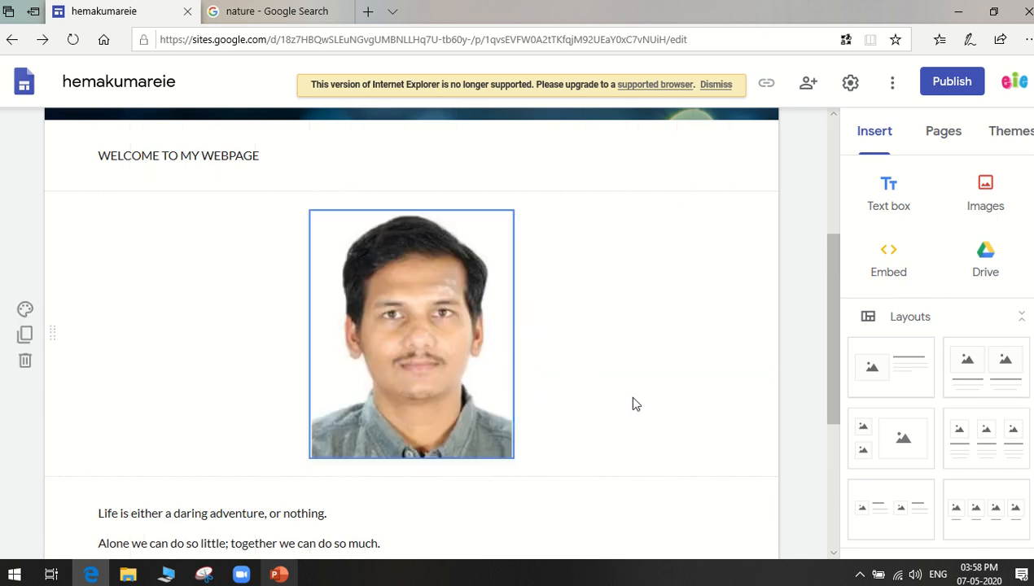
- Centre-align the "WELCOME TO MY WEBPAGE" line above the photo
{"action": "left_click", "coordinate": [212, 157]}
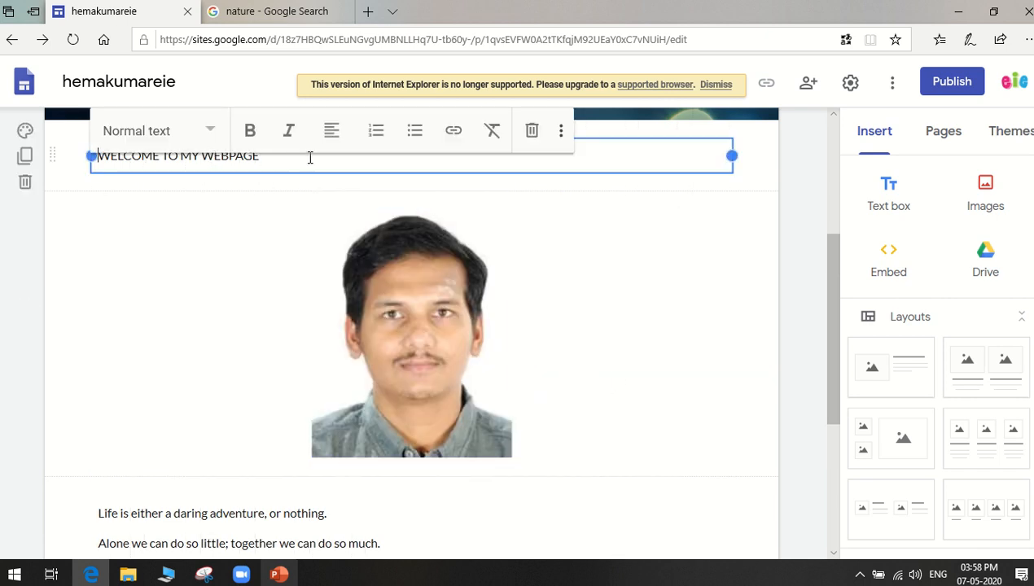
{"action": "left_click", "coordinate": [337, 139]}
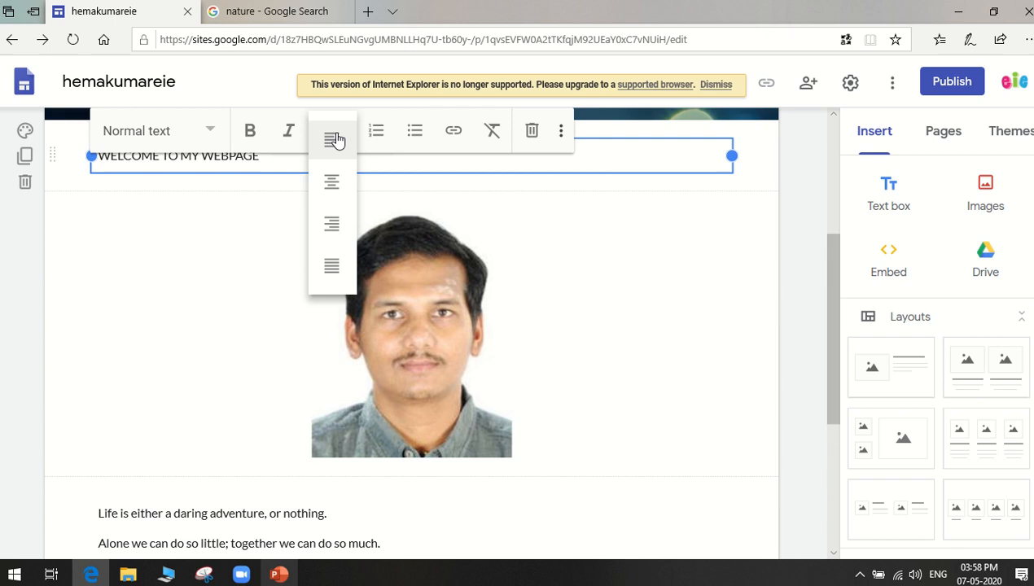
{"action": "left_click", "coordinate": [332, 190]}
{"action": "left_click", "coordinate": [619, 342]}
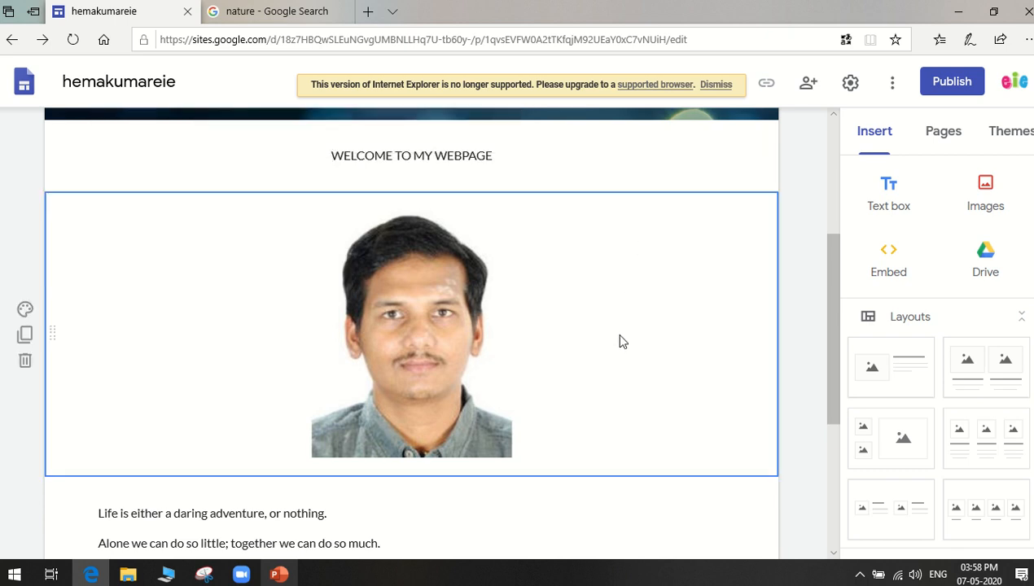
{"action": "scroll", "coordinate": [619, 342], "scroll_direction": "up", "scroll_amount": 2}
{"action": "scroll", "coordinate": [619, 342], "scroll_direction": "down", "scroll_amount": 3}
{"action": "scroll", "coordinate": [618, 342], "scroll_direction": "down", "scroll_amount": 3}
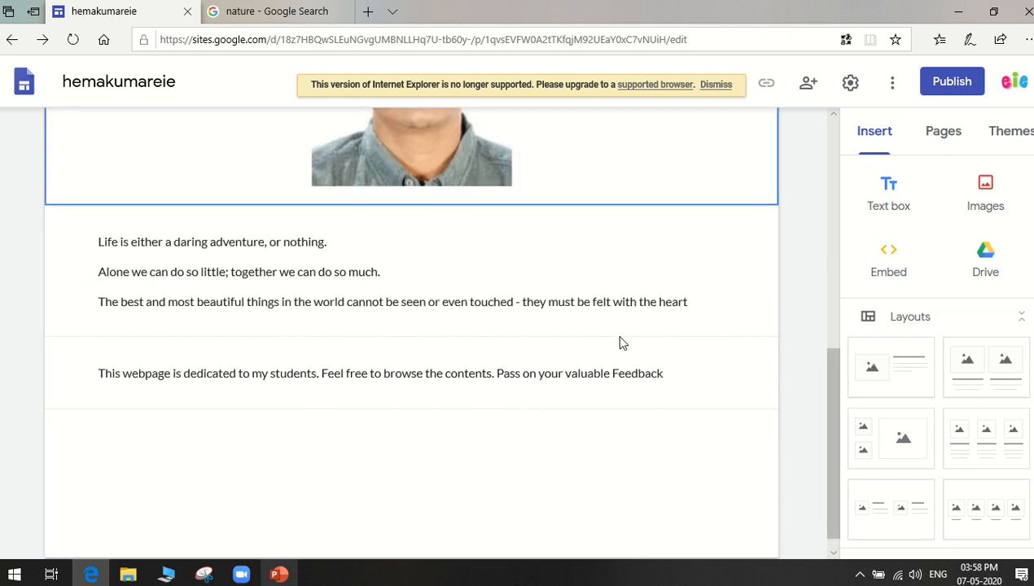
{"action": "scroll", "coordinate": [619, 342], "scroll_direction": "up", "scroll_amount": 3}
{"action": "scroll", "coordinate": [619, 342], "scroll_direction": "down", "scroll_amount": 3}
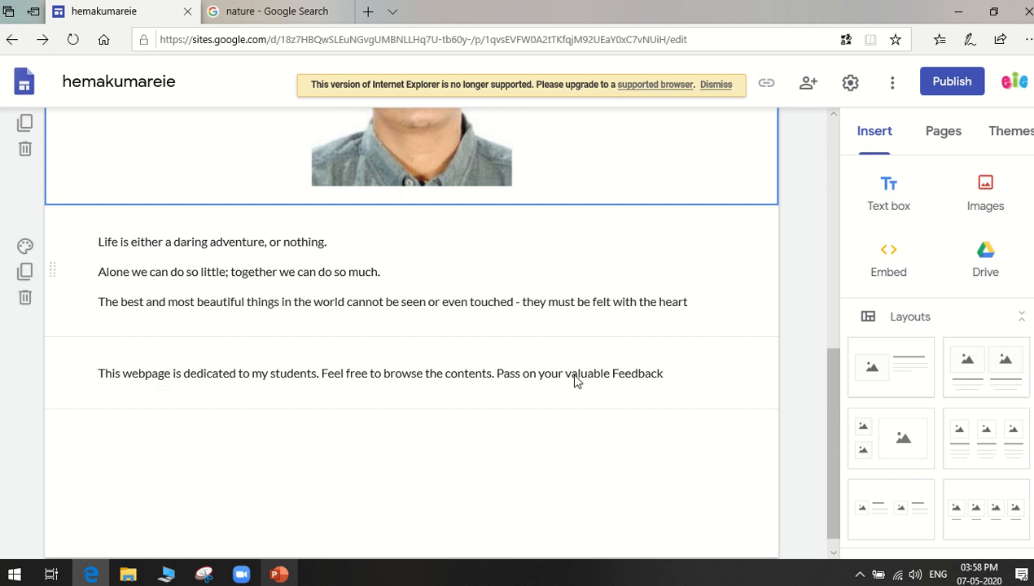
{"action": "scroll", "coordinate": [574, 451], "scroll_direction": "up", "scroll_amount": 2}
{"action": "scroll", "coordinate": [575, 452], "scroll_direction": "down", "scroll_amount": 3}
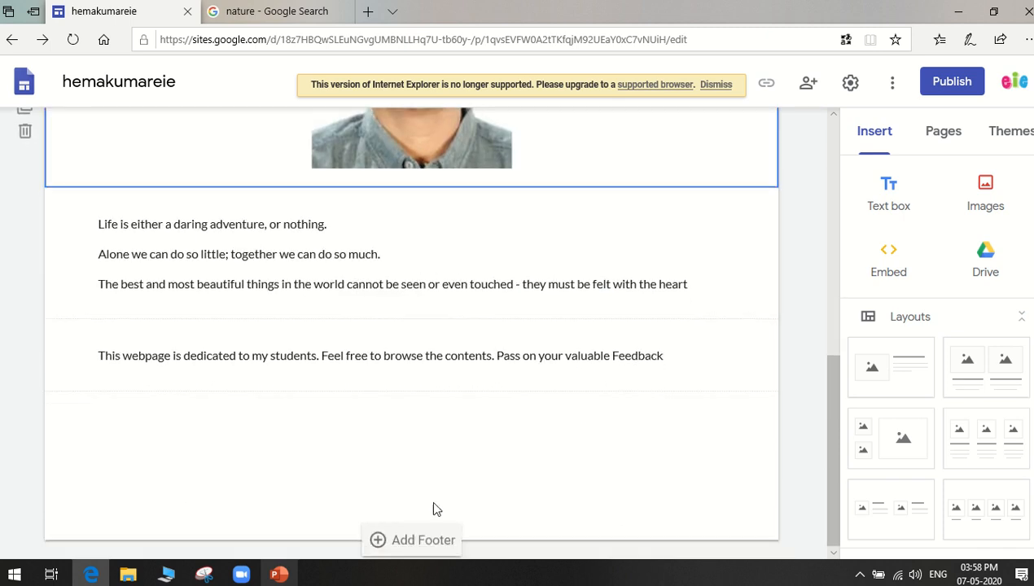
{"action": "left_click", "coordinate": [411, 540]}
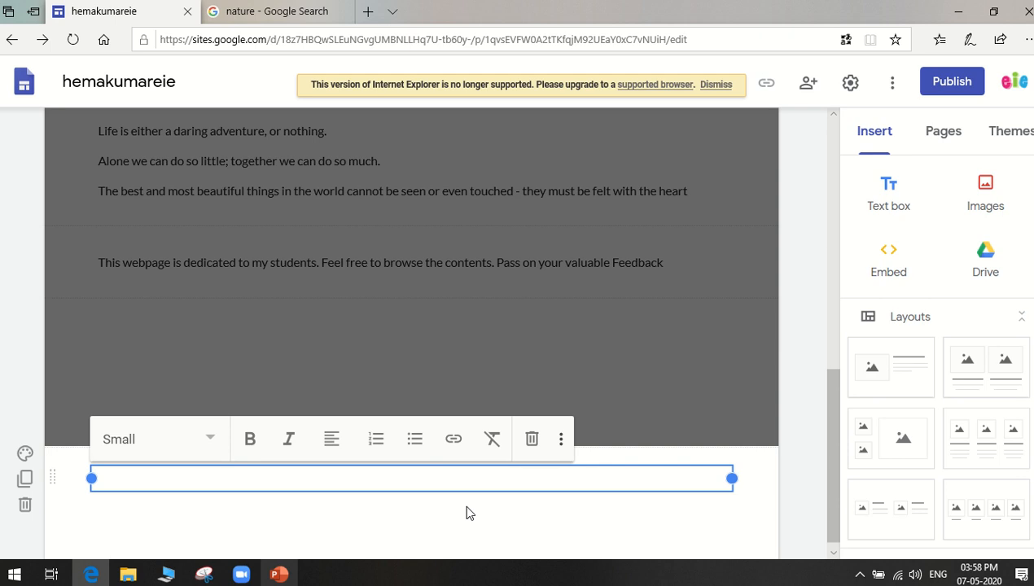
{"action": "left_click", "coordinate": [560, 444]}
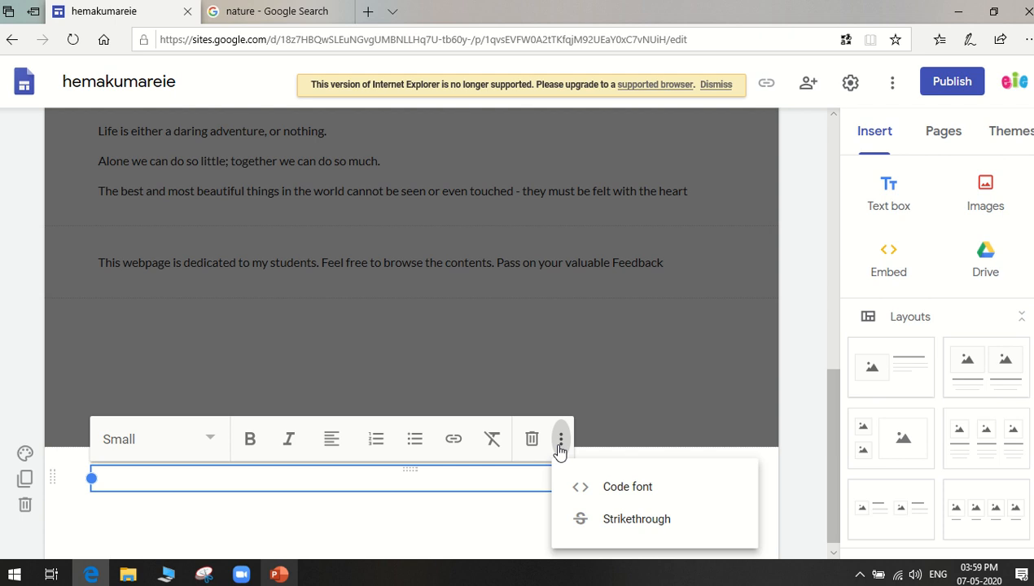
{"action": "left_click", "coordinate": [297, 482]}
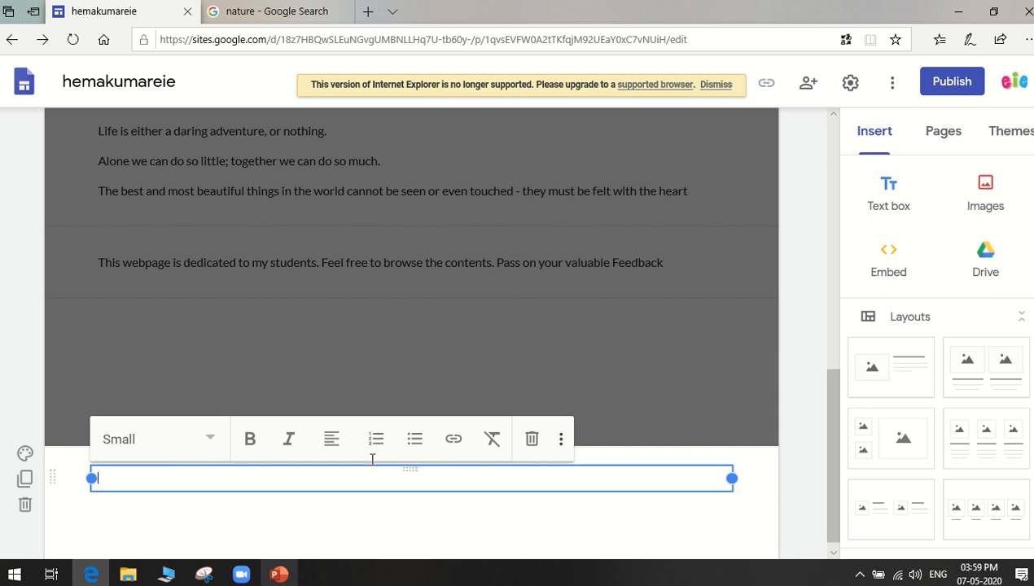
{"action": "left_click", "coordinate": [533, 439]}
{"action": "scroll", "coordinate": [570, 400], "scroll_direction": "up", "scroll_amount": 4}
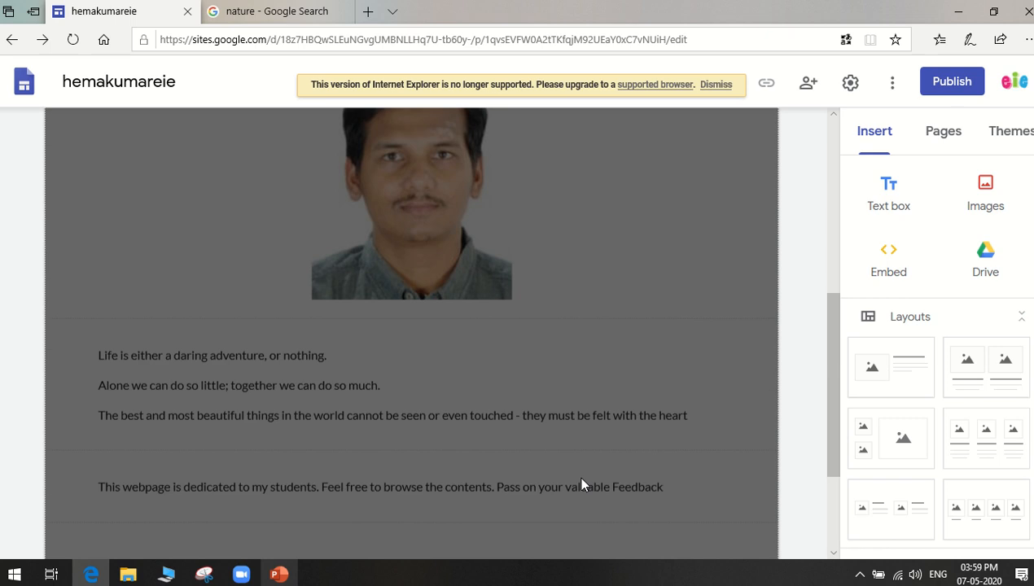
{"action": "left_click", "coordinate": [688, 467]}
- Publish the site to the web, keeping the suggested web address and letting anyone view it
{"action": "scroll", "coordinate": [688, 466], "scroll_direction": "up", "scroll_amount": 4}
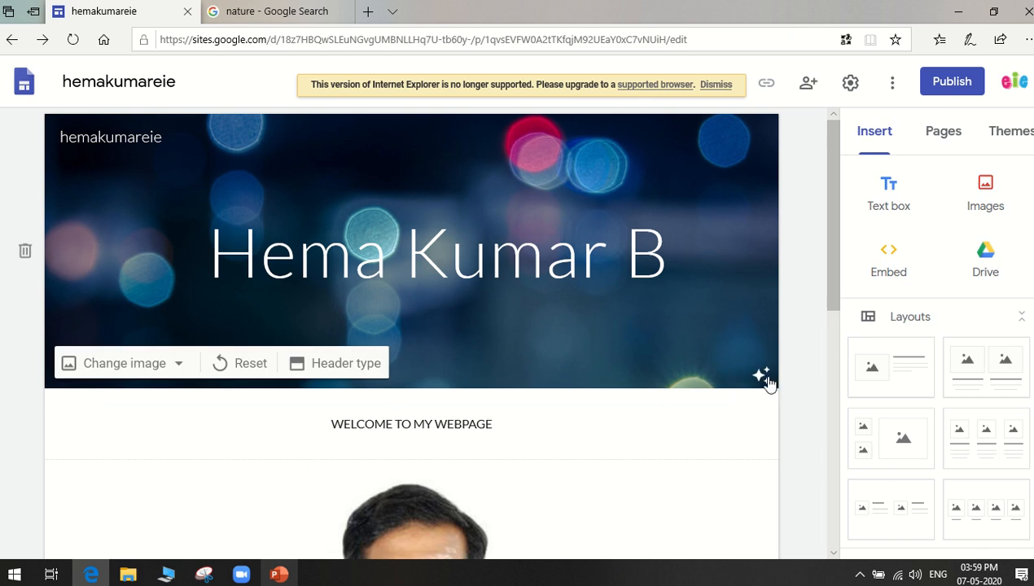
{"action": "left_click", "coordinate": [949, 82]}
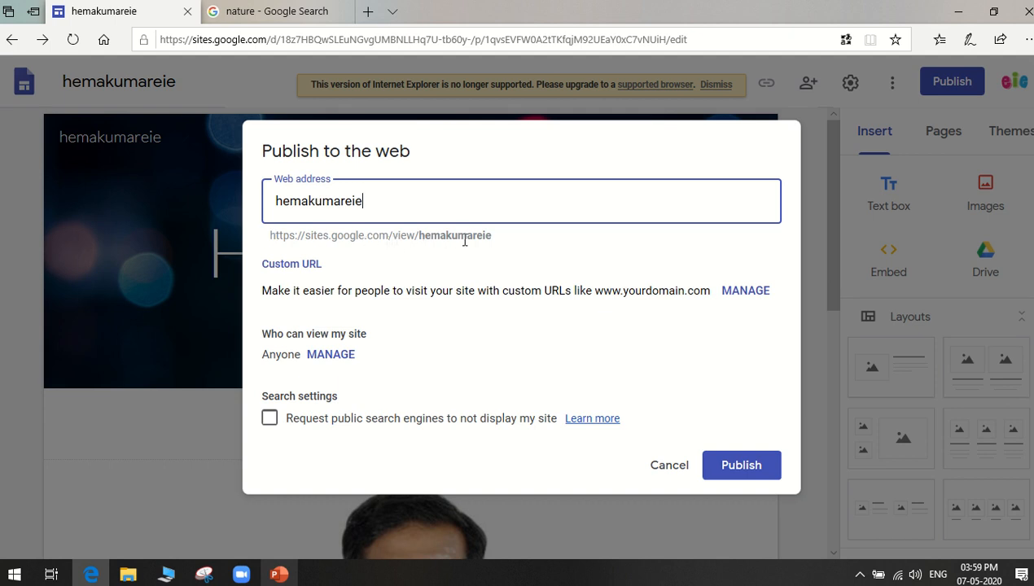
{"action": "left_click", "coordinate": [740, 464]}
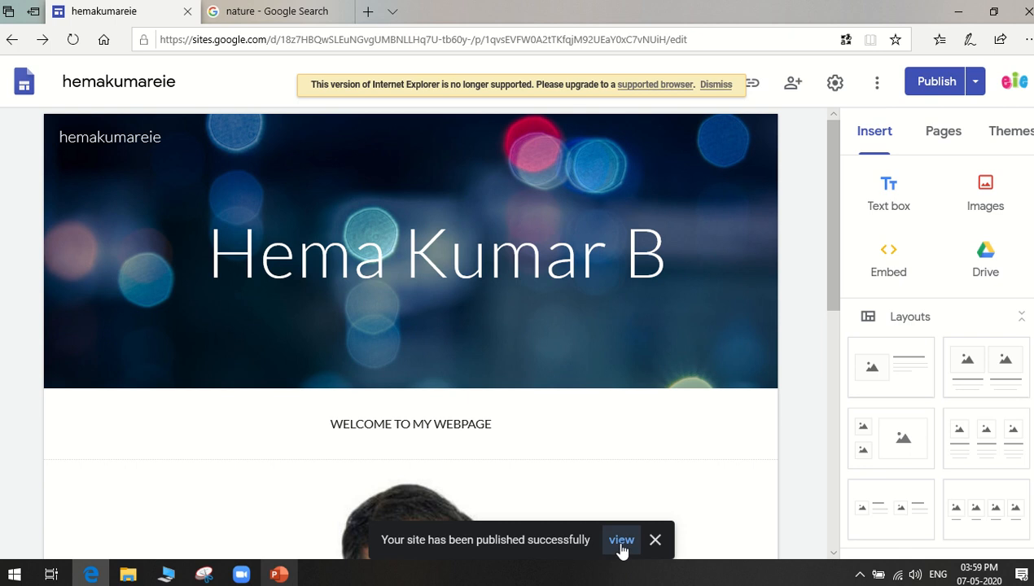
- View the published site and check its header, welcome line, photo, quotes and message to students
{"action": "left_click", "coordinate": [621, 541]}
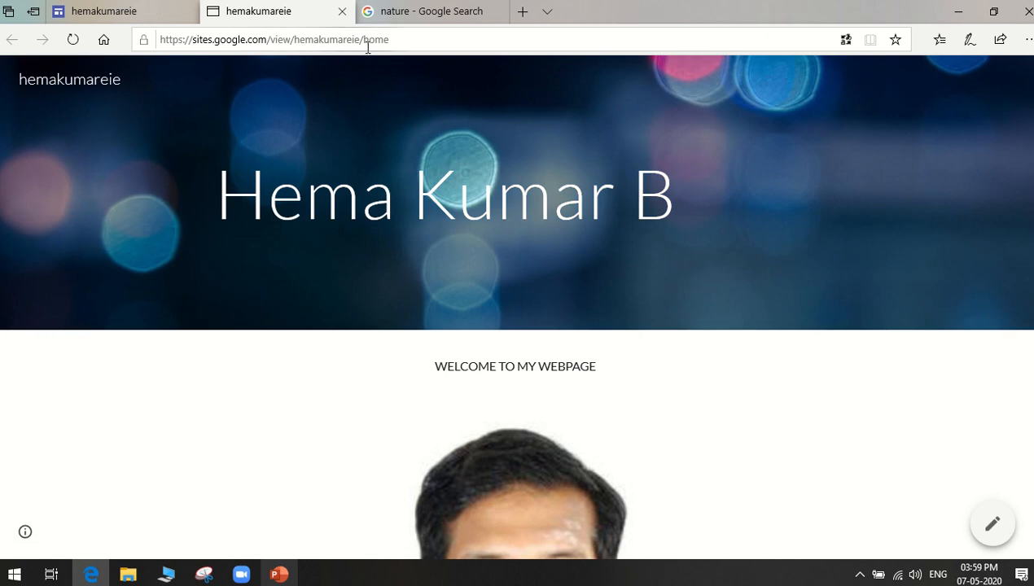
{"action": "scroll", "coordinate": [511, 326], "scroll_direction": "down", "scroll_amount": 5}
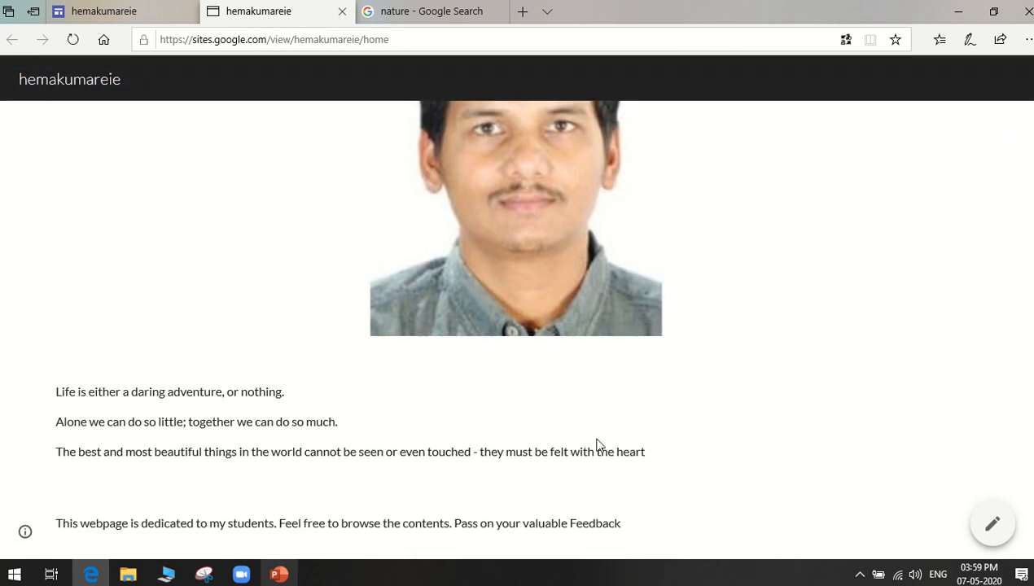
{"action": "scroll", "coordinate": [631, 470], "scroll_direction": "up", "scroll_amount": 5}
{"action": "scroll", "coordinate": [632, 470], "scroll_direction": "down", "scroll_amount": 5}
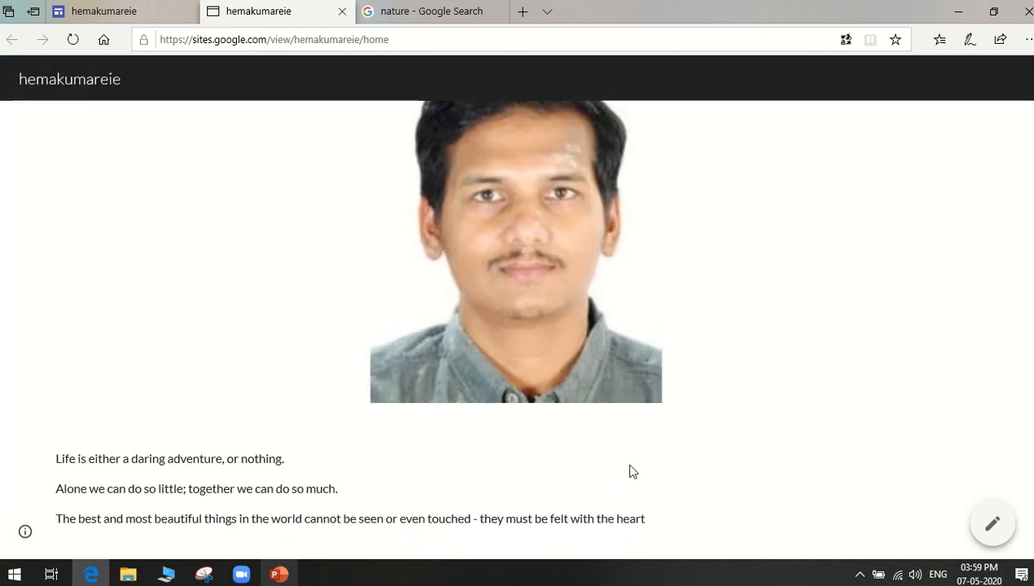
{"action": "scroll", "coordinate": [604, 489], "scroll_direction": "down", "scroll_amount": 1}
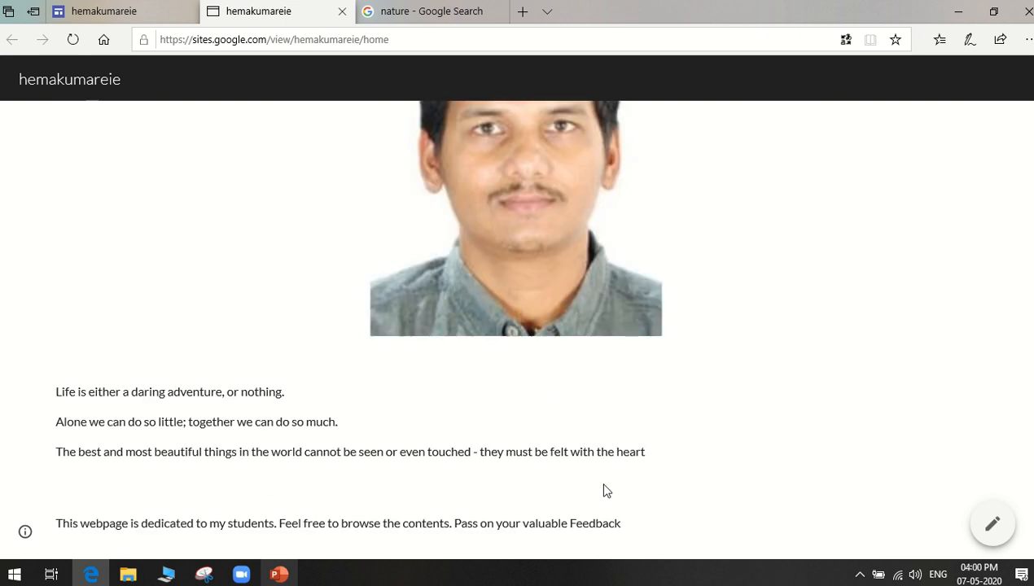
{"action": "scroll", "coordinate": [605, 490], "scroll_direction": "up", "scroll_amount": 6}
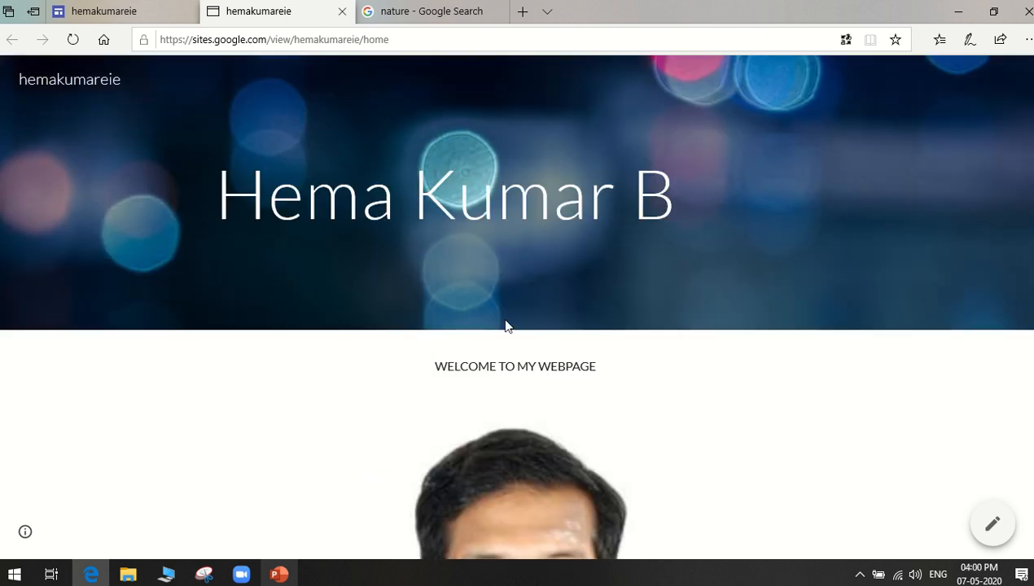
- Return to the site editor, shrink the portrait photo to about half its width and centre it under the welcome line
{"action": "left_click", "coordinate": [67, 16]}
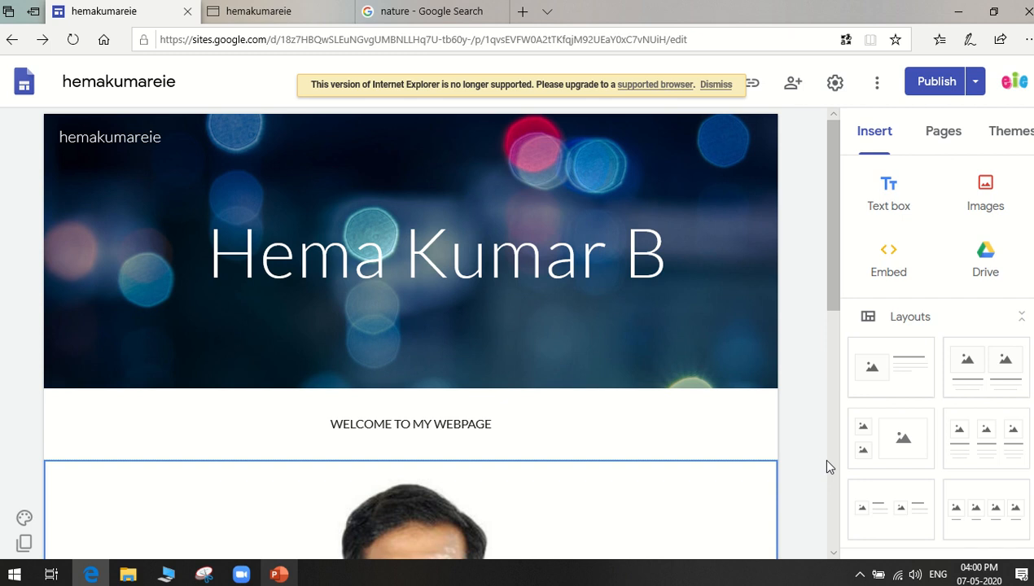
{"action": "mouse_move", "coordinate": [359, 8]}
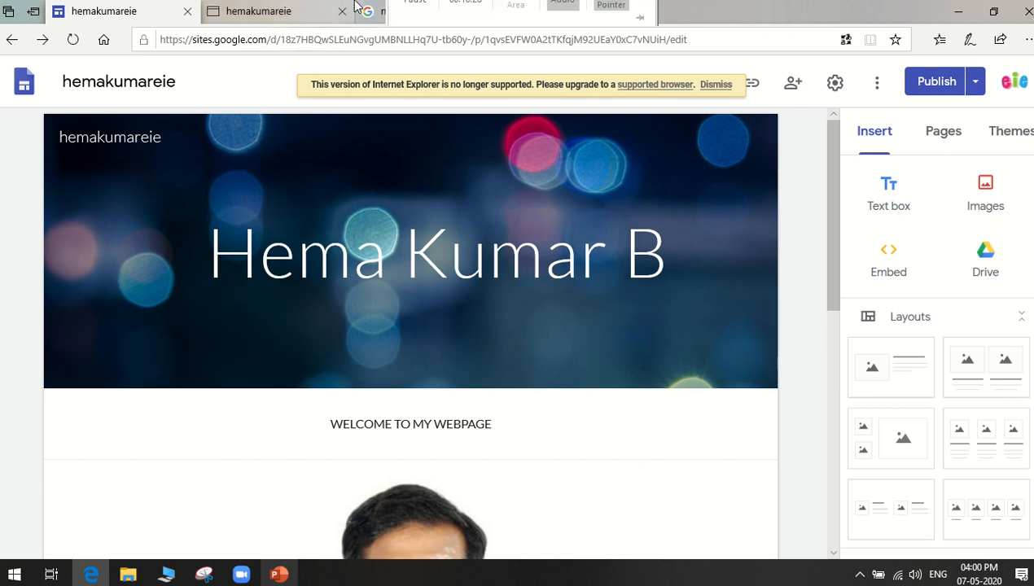
{"action": "left_click", "coordinate": [411, 31]}
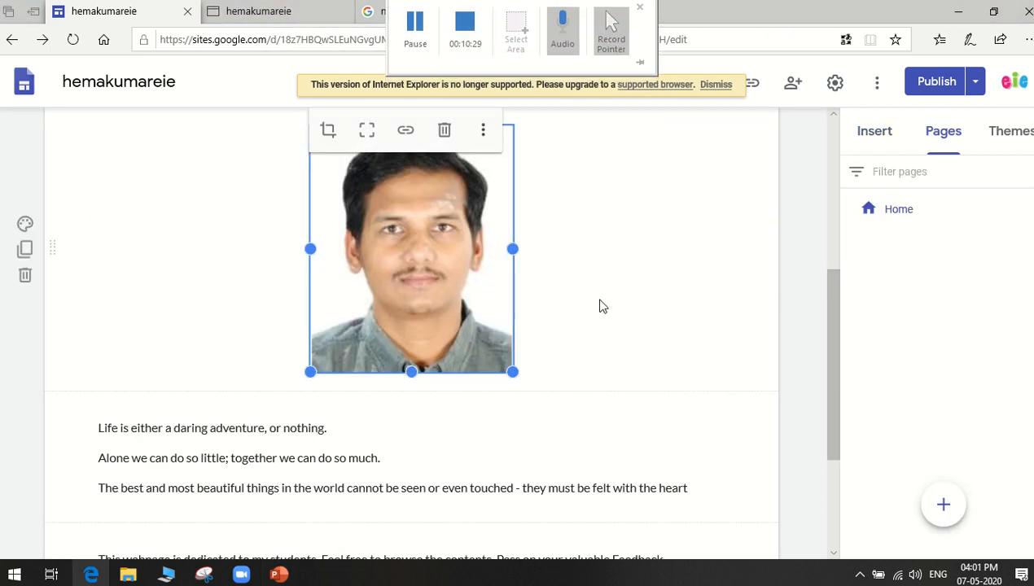
{"action": "scroll", "coordinate": [600, 305], "scroll_direction": "up", "scroll_amount": 2}
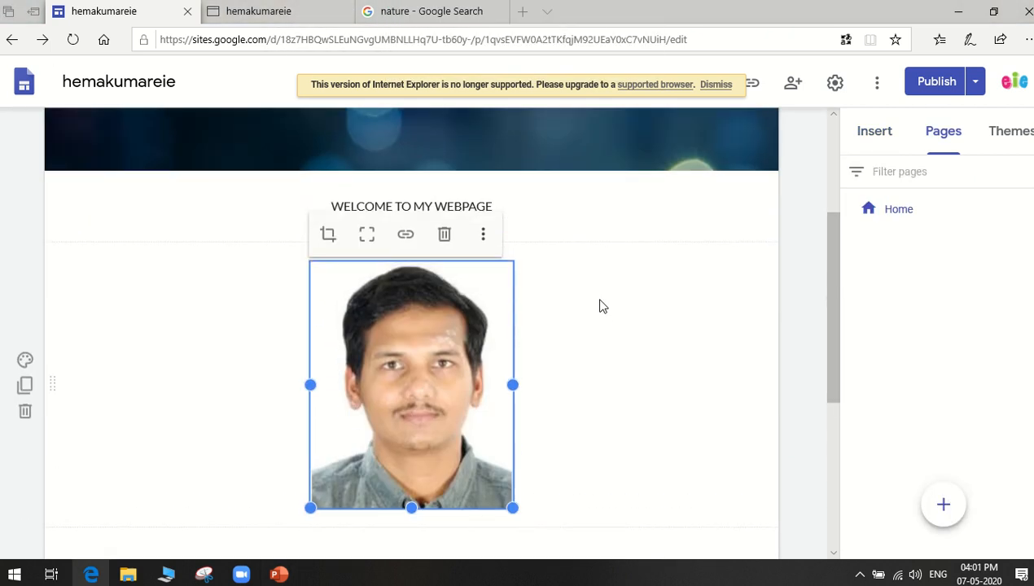
{"action": "scroll", "coordinate": [600, 305], "scroll_direction": "down", "scroll_amount": 2}
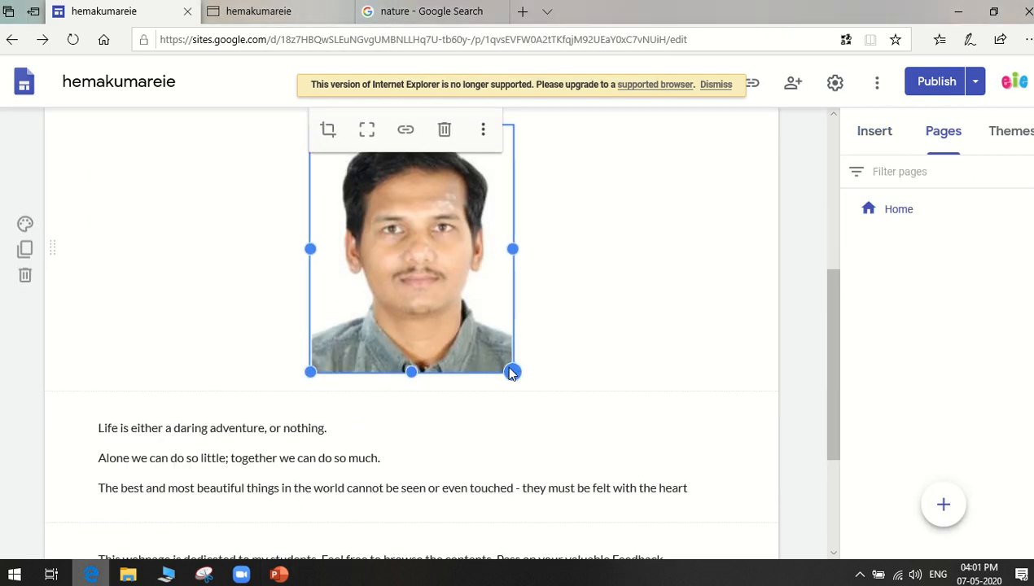
{"action": "left_click_drag", "start_coordinate": [512, 372], "coordinate": [440, 266]}
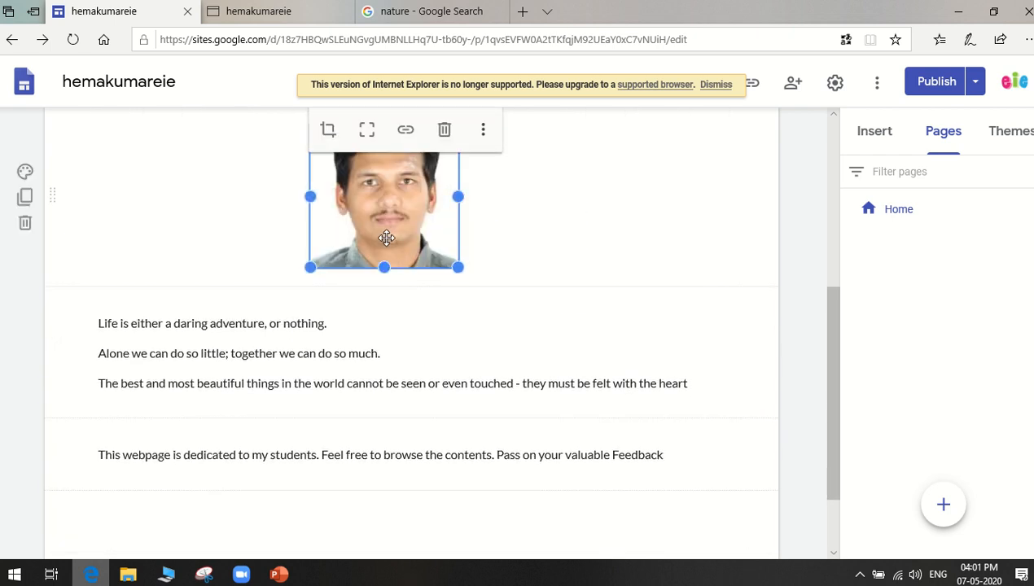
{"action": "left_click_drag", "start_coordinate": [383, 243], "coordinate": [400, 204]}
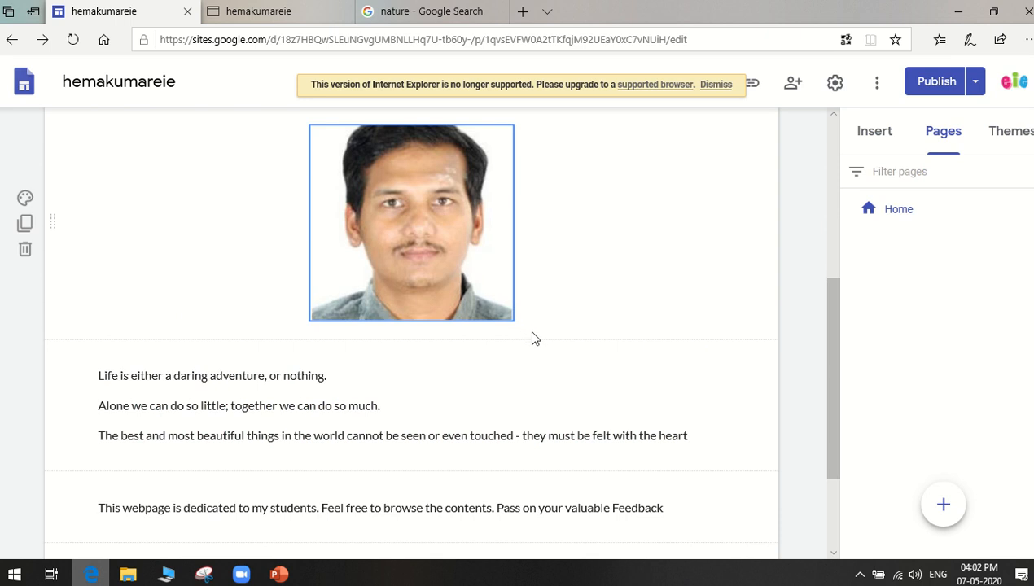
{"action": "left_click", "coordinate": [513, 323]}
{"action": "left_click_drag", "start_coordinate": [512, 322], "coordinate": [446, 261]}
{"action": "left_click", "coordinate": [487, 307]}
{"action": "scroll", "coordinate": [501, 329], "scroll_direction": "up", "scroll_amount": 3}
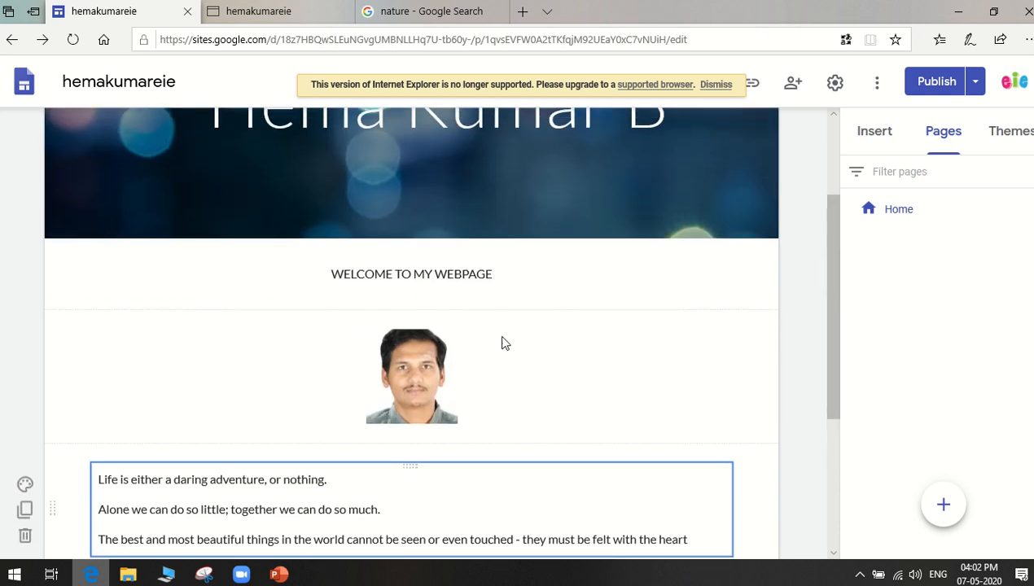
{"action": "scroll", "coordinate": [507, 393], "scroll_direction": "down", "scroll_amount": 3}
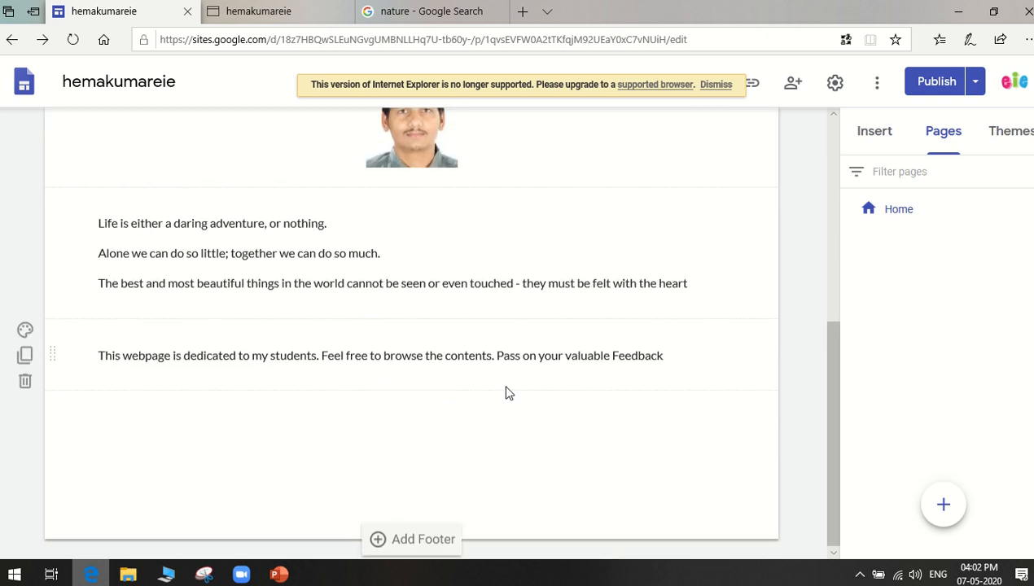
- Compare the Home page draft with the currently published version and publish the changes
{"action": "scroll", "coordinate": [486, 462], "scroll_direction": "up", "scroll_amount": 5}
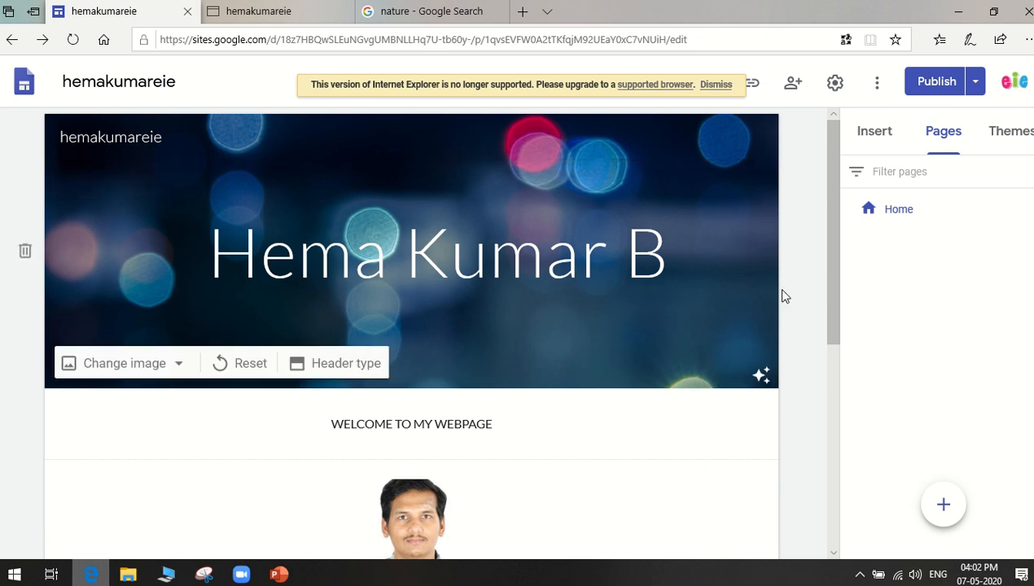
{"action": "left_click", "coordinate": [974, 85]}
{"action": "left_click", "coordinate": [930, 85]}
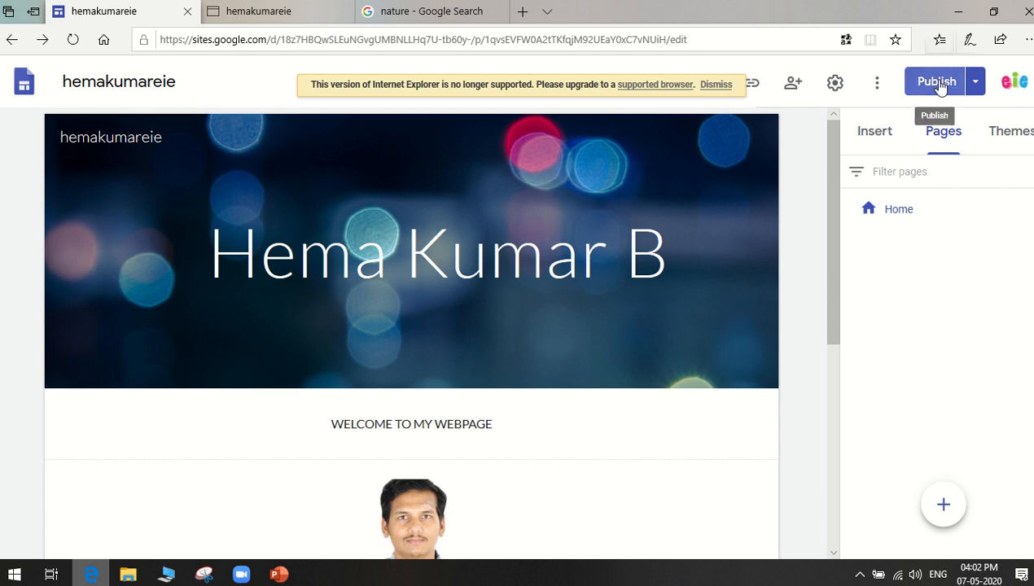
{"action": "left_click", "coordinate": [938, 84]}
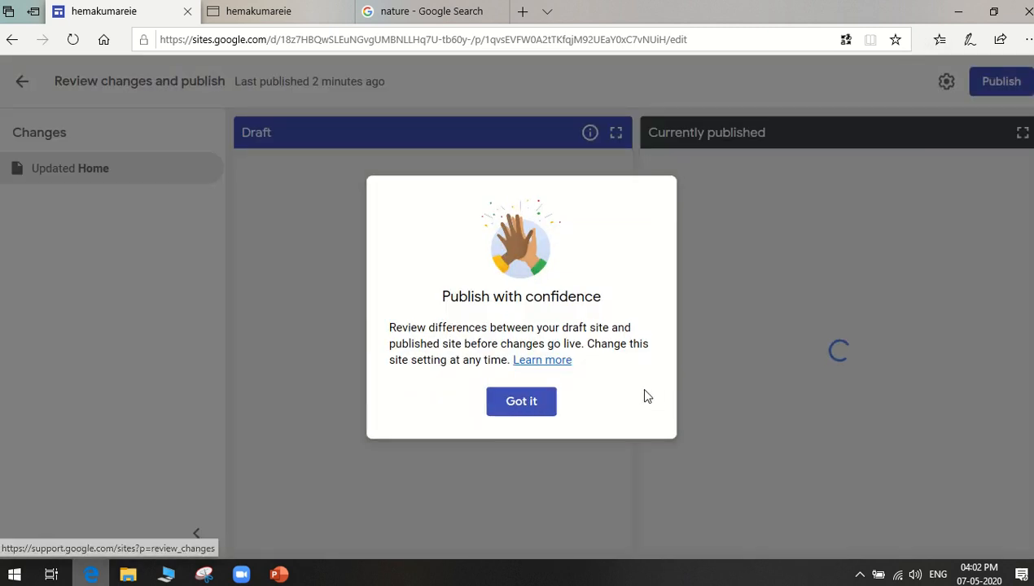
{"action": "left_click", "coordinate": [513, 410]}
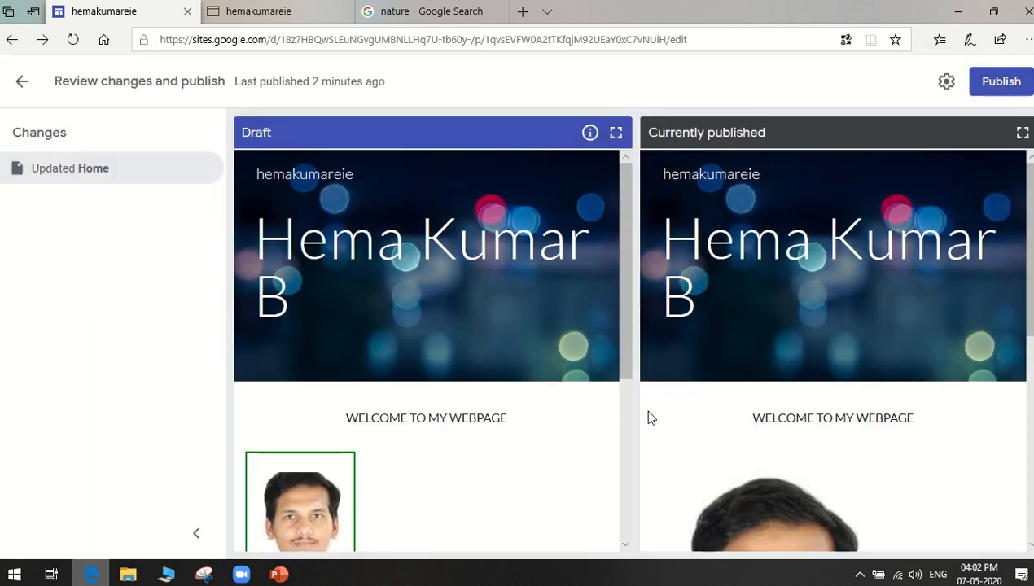
{"action": "scroll", "coordinate": [529, 429], "scroll_direction": "down", "scroll_amount": 2}
{"action": "scroll", "coordinate": [528, 429], "scroll_direction": "down", "scroll_amount": 2}
{"action": "scroll", "coordinate": [974, 447], "scroll_direction": "down", "scroll_amount": 3}
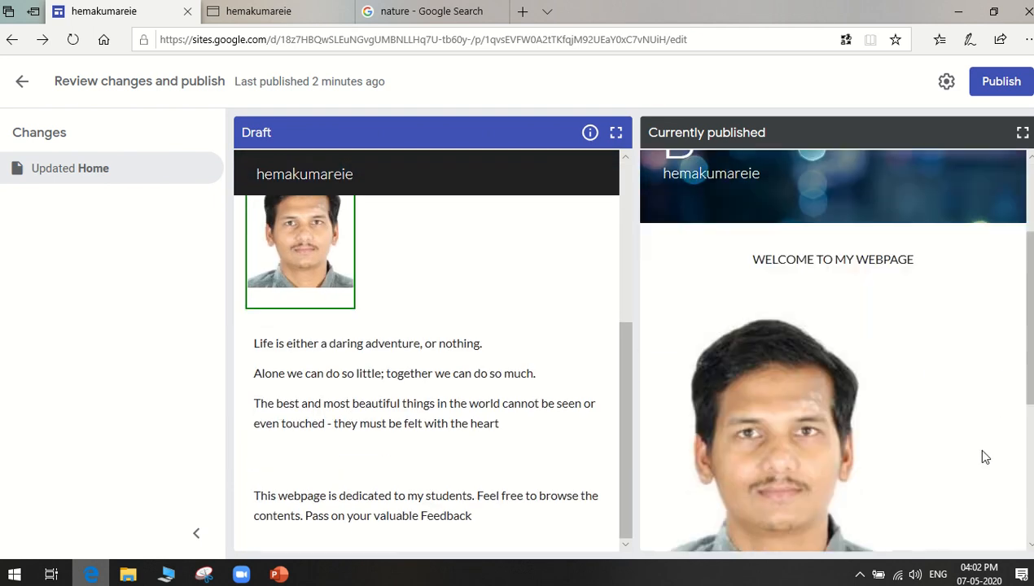
{"action": "left_click", "coordinate": [998, 82]}
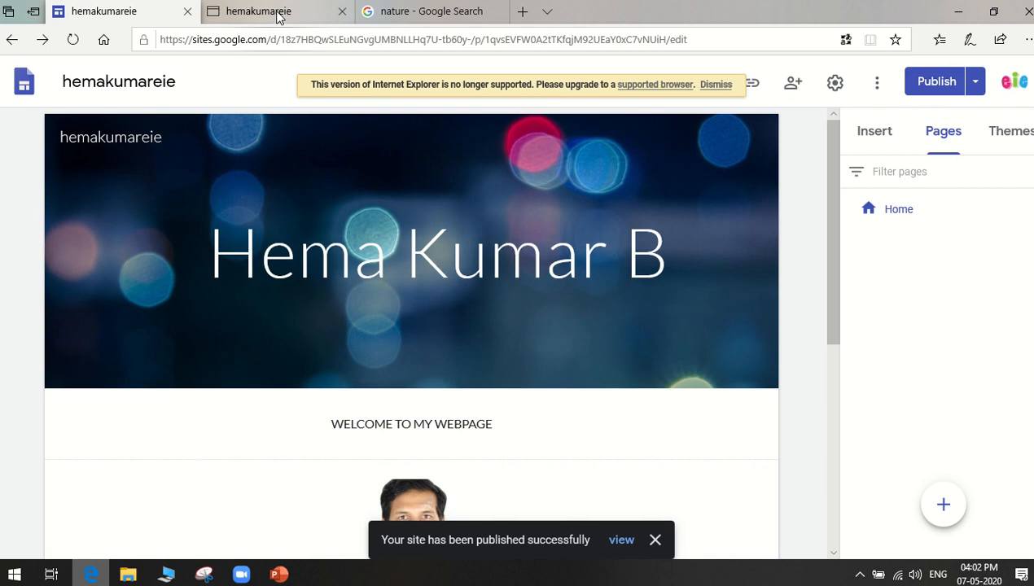
- Reload the published site in the other browser tab and check how the updated page looks
{"action": "left_click", "coordinate": [278, 16]}
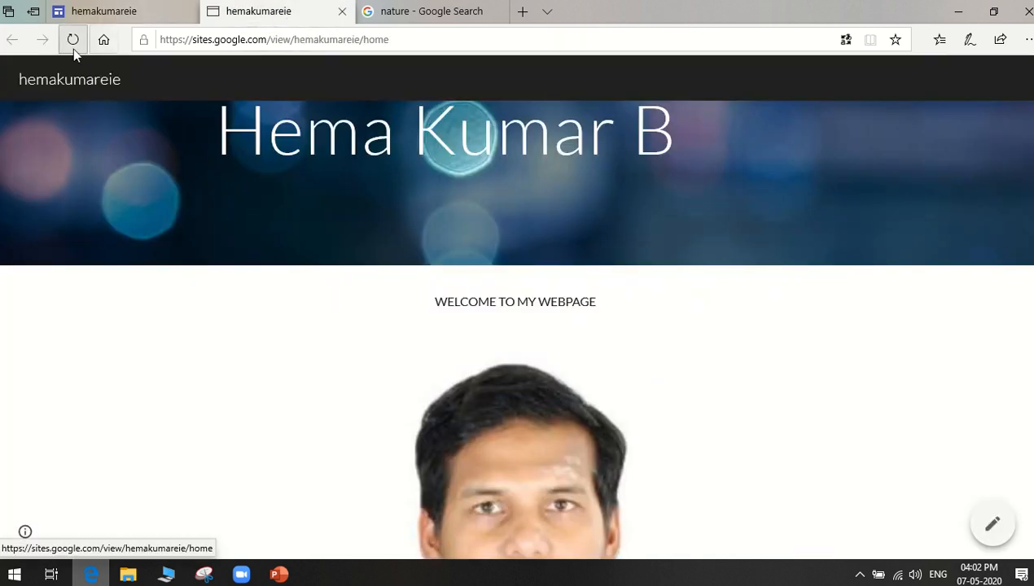
{"action": "left_click", "coordinate": [86, 77]}
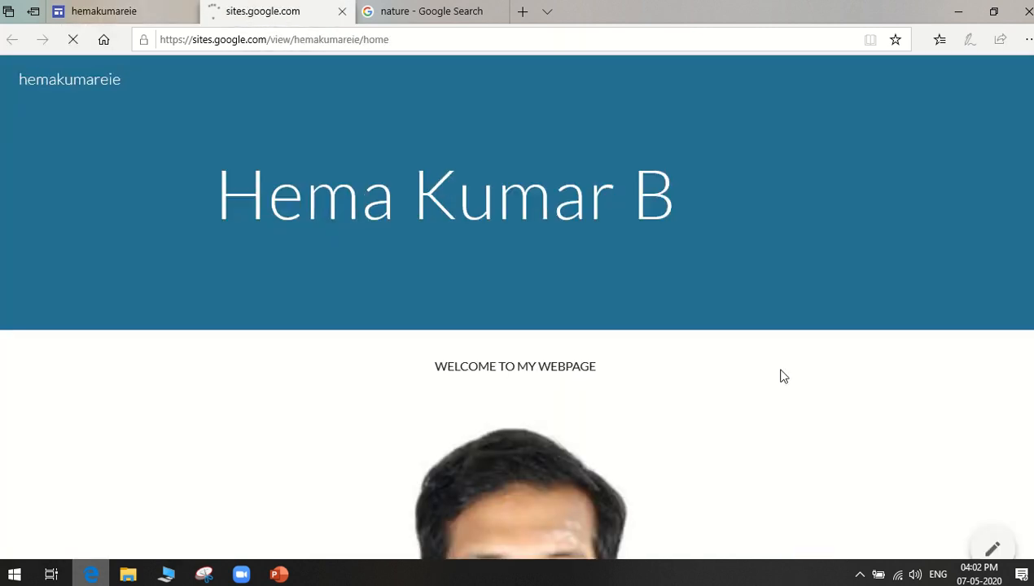
{"action": "scroll", "coordinate": [780, 377], "scroll_direction": "down", "scroll_amount": 5}
{"action": "scroll", "coordinate": [780, 377], "scroll_direction": "up", "scroll_amount": 5}
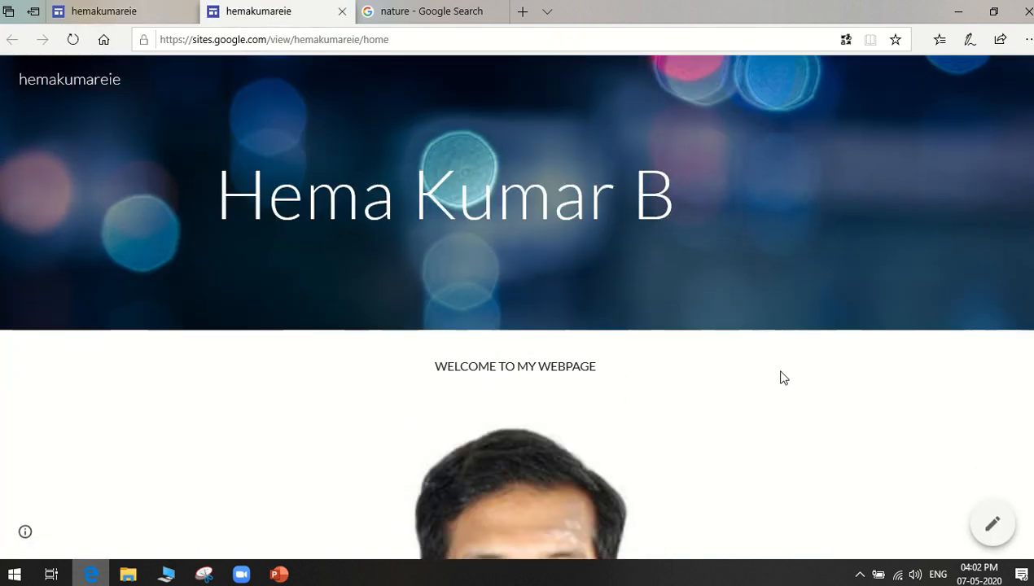
- Return to the site editor and add a new page named "Lecture Notes"
{"action": "left_click", "coordinate": [84, 19]}
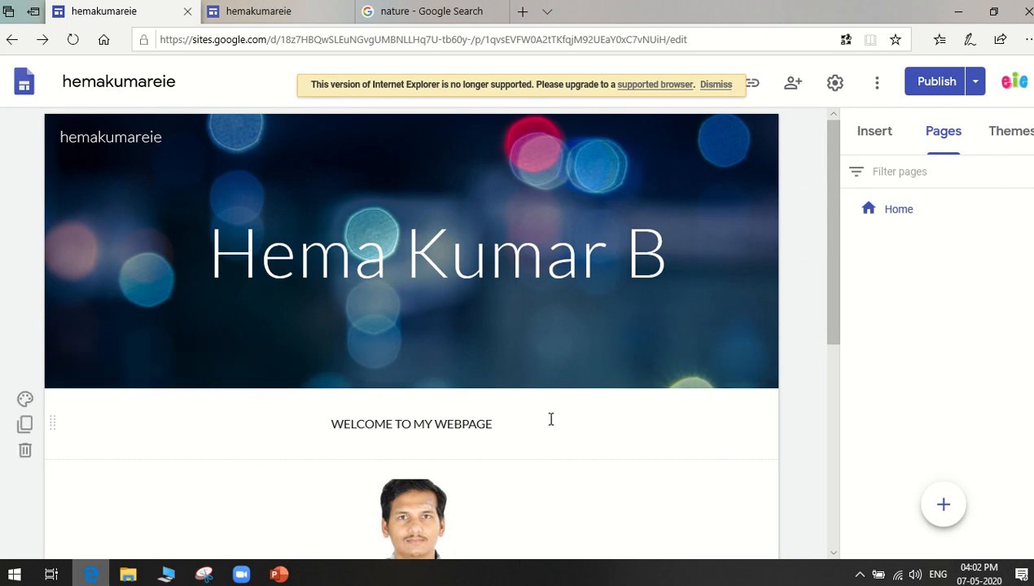
{"action": "scroll", "coordinate": [397, 374], "scroll_direction": "down", "scroll_amount": 3}
{"action": "left_click", "coordinate": [394, 350]}
{"action": "scroll", "coordinate": [653, 354], "scroll_direction": "up", "scroll_amount": 3}
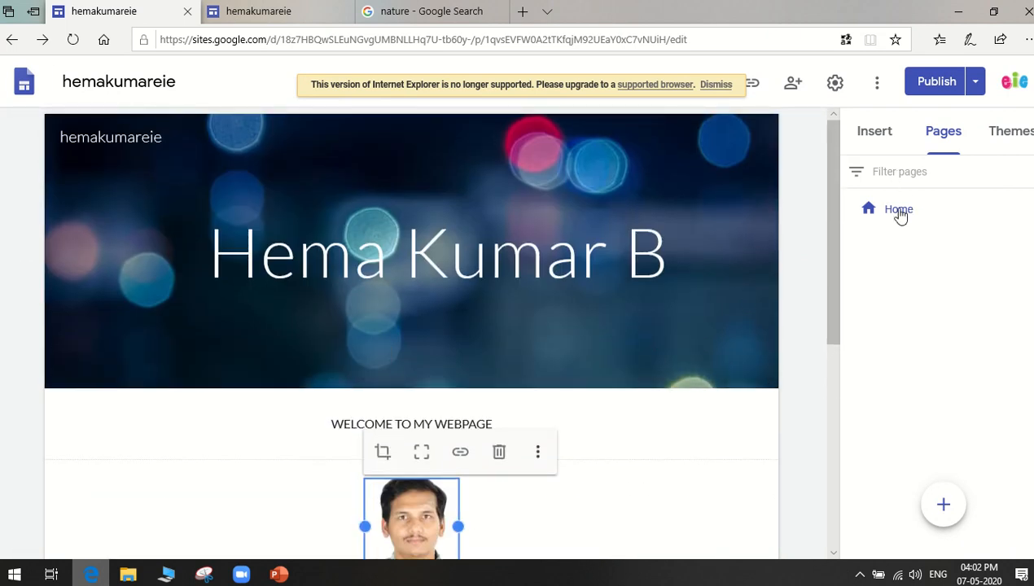
{"action": "mouse_move", "coordinate": [949, 506]}
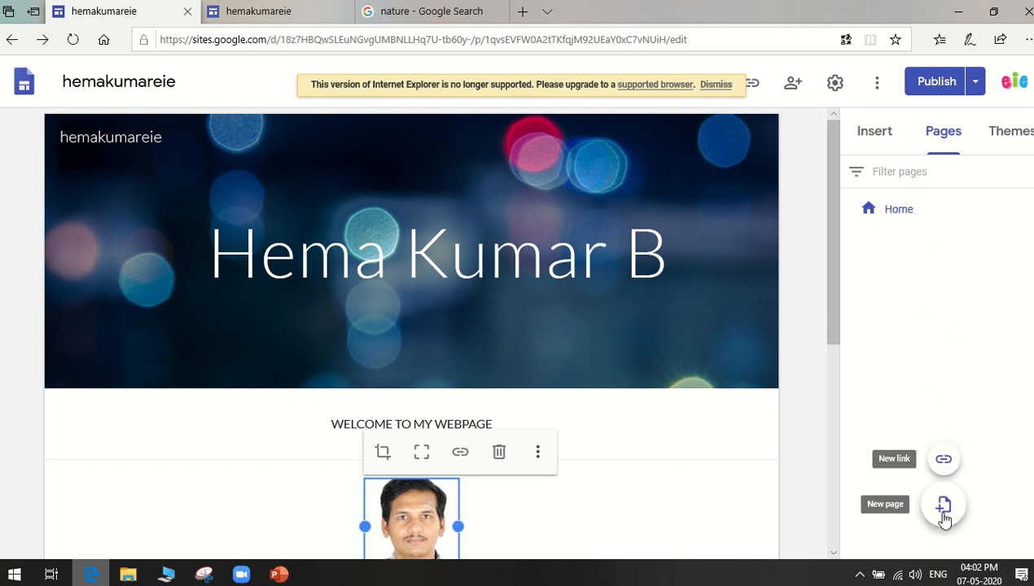
{"action": "left_click", "coordinate": [944, 509]}
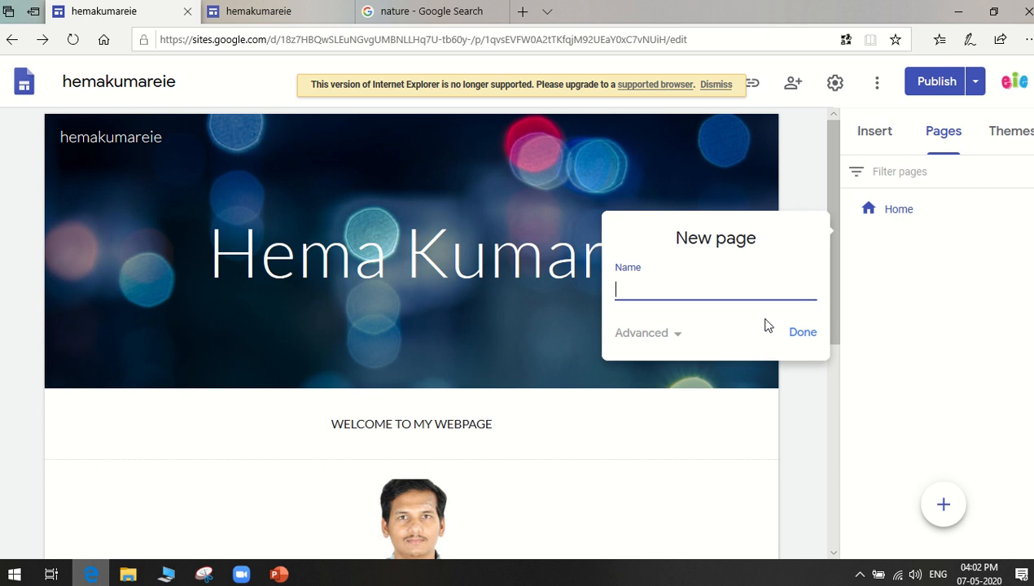
{"action": "type", "text": "Lec"}
{"action": "key", "text": "BackSpace"}
{"action": "key", "text": "BackSpace"}
{"action": "key", "text": "BackSpace"}
{"action": "key", "text": "BackSpace"}
{"action": "key", "text": "BackSpace"}
{"action": "type", "text": "Lecture Notes"}
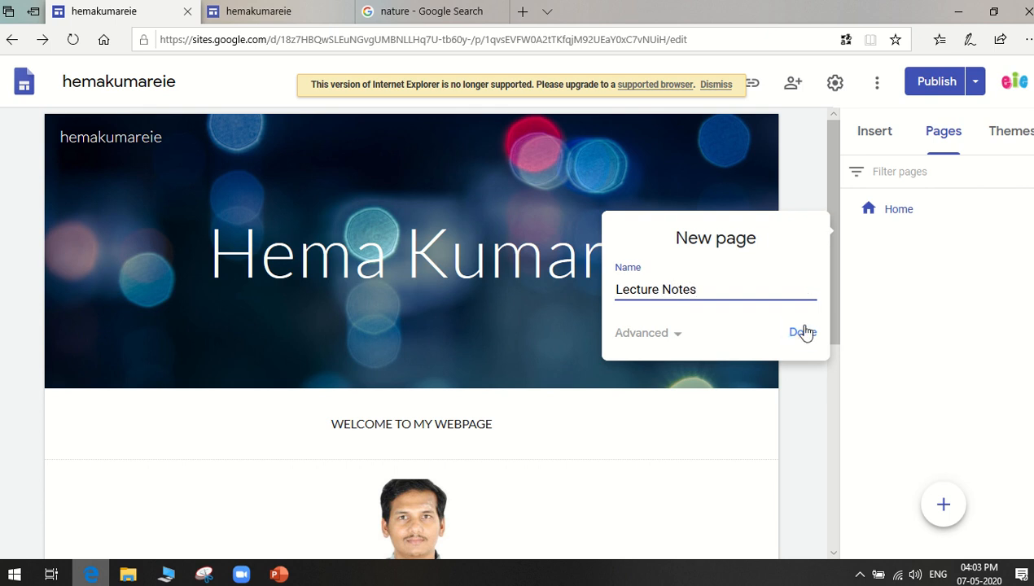
{"action": "left_click", "coordinate": [803, 332]}
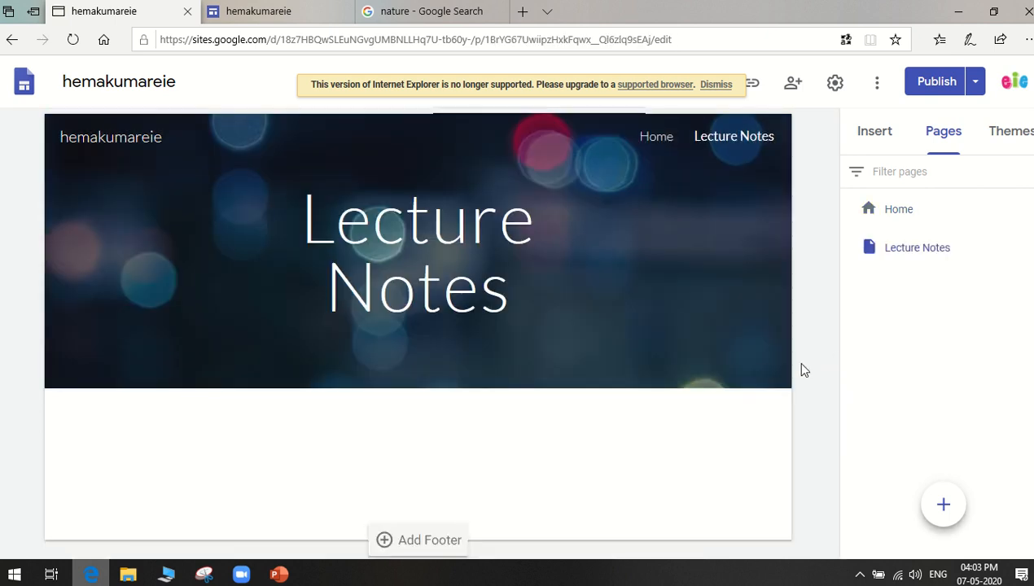
- Widen the Lecture Notes header title box so the title fits on a single line
{"action": "left_click", "coordinate": [529, 279]}
{"action": "left_click_drag", "start_coordinate": [632, 251], "coordinate": [690, 251]}
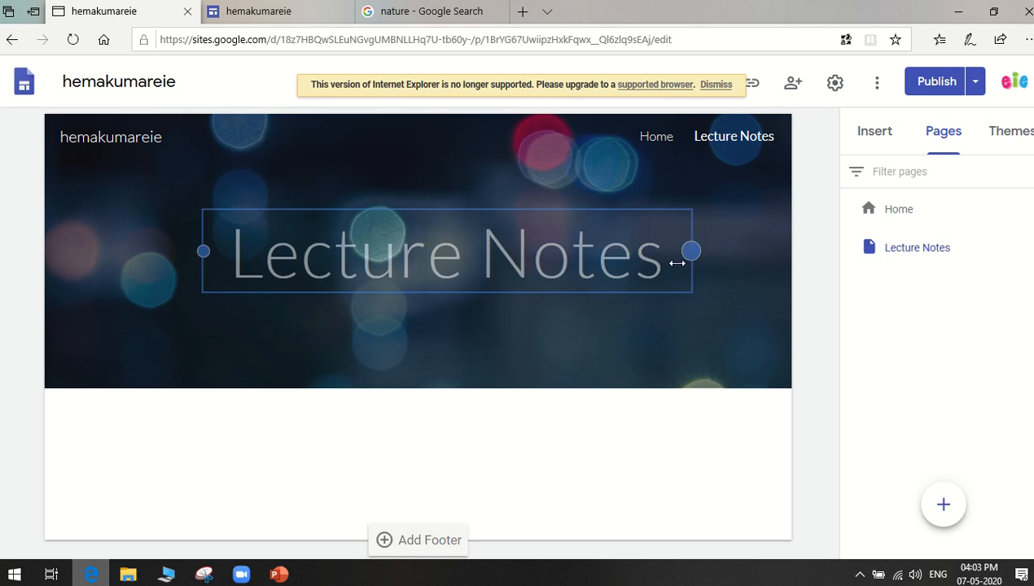
{"action": "left_click", "coordinate": [440, 427]}
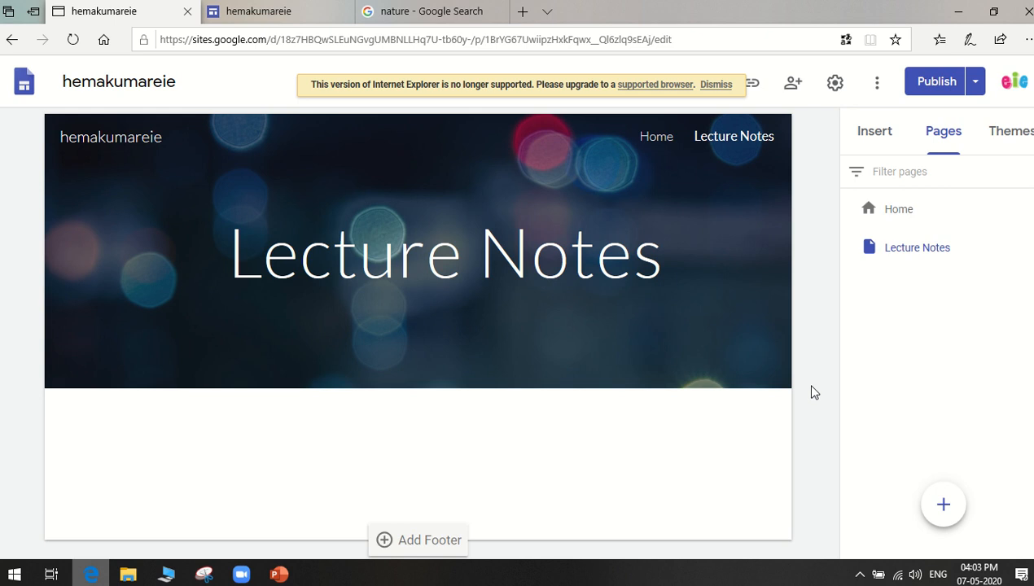
- Insert a text box below the Lecture Notes header containing "Biomedical Instrumenttaion"
{"action": "left_click", "coordinate": [878, 134]}
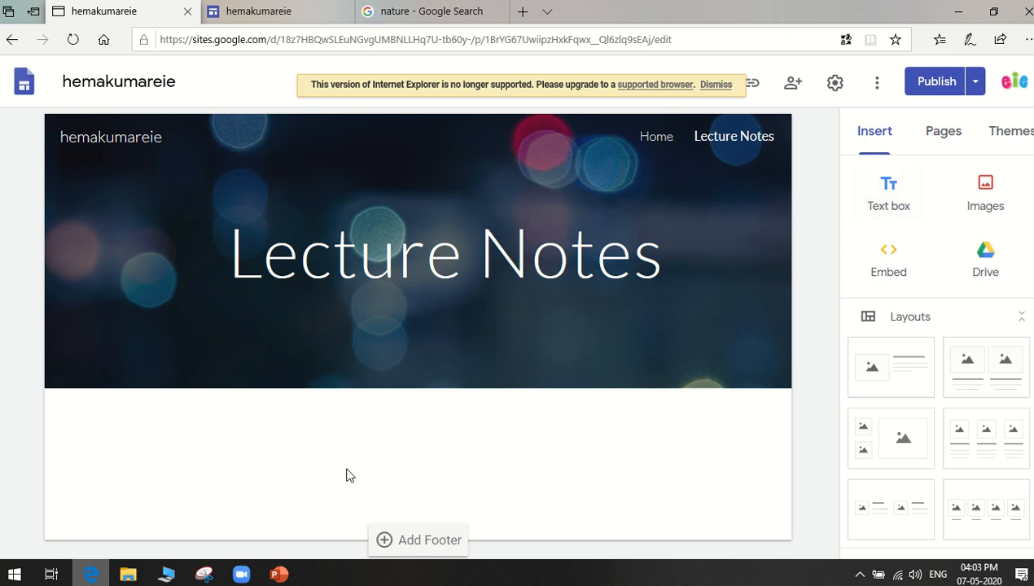
{"action": "left_click", "coordinate": [887, 187]}
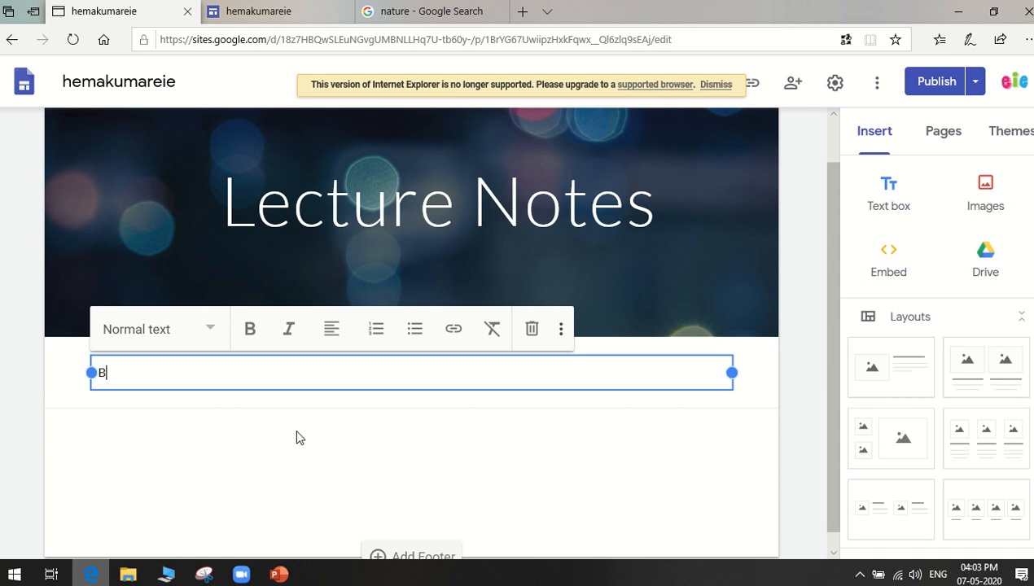
{"action": "type", "text": "Biomedical Instr"}
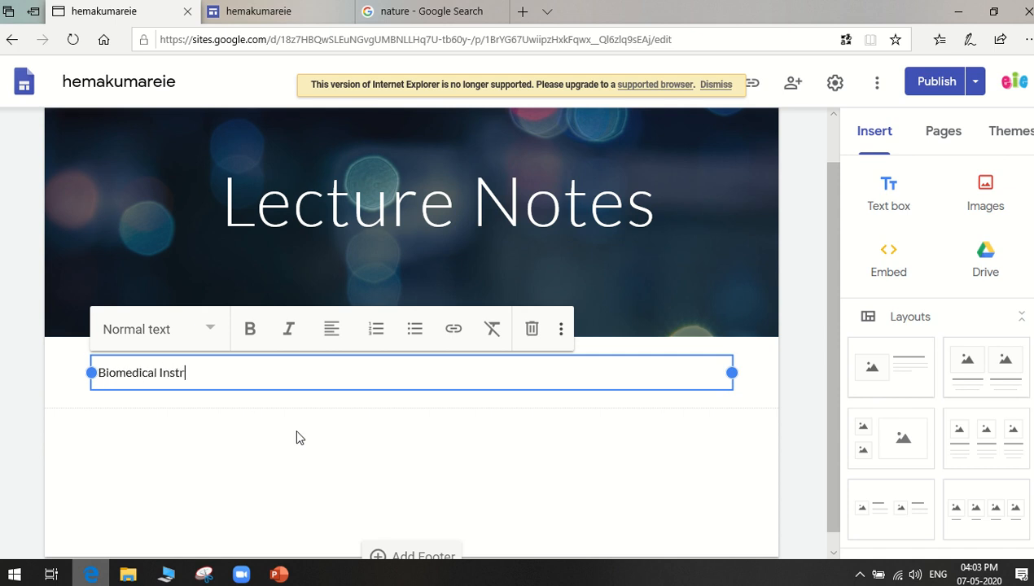
{"action": "type", "text": "umenttaion"}
{"action": "left_click", "coordinate": [297, 434]}
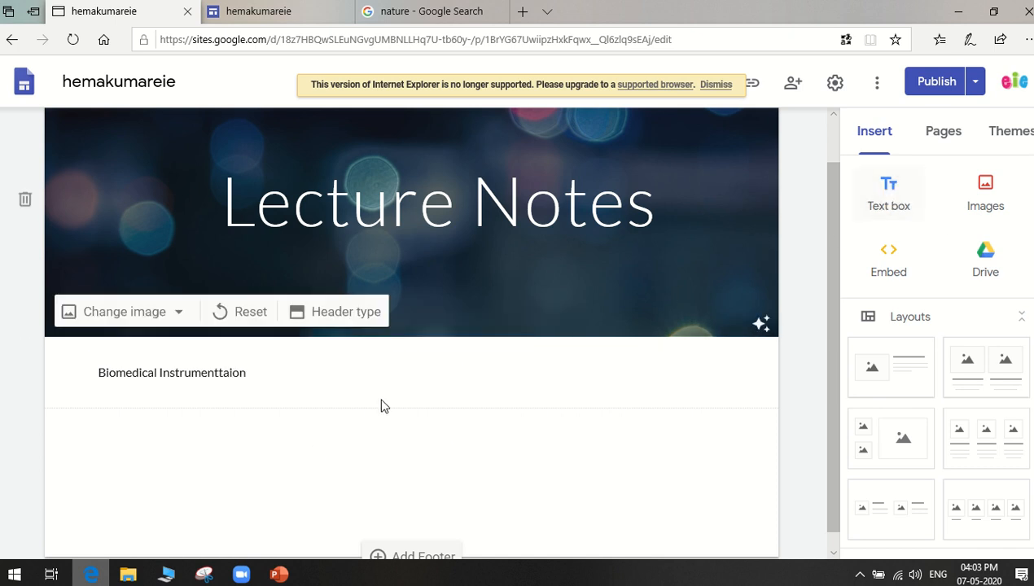
- Add a second text box below the subject name reading "Unit 1: Basics of Bioelectric Signals"
{"action": "left_click", "coordinate": [896, 202]}
{"action": "left_click", "coordinate": [144, 395]}
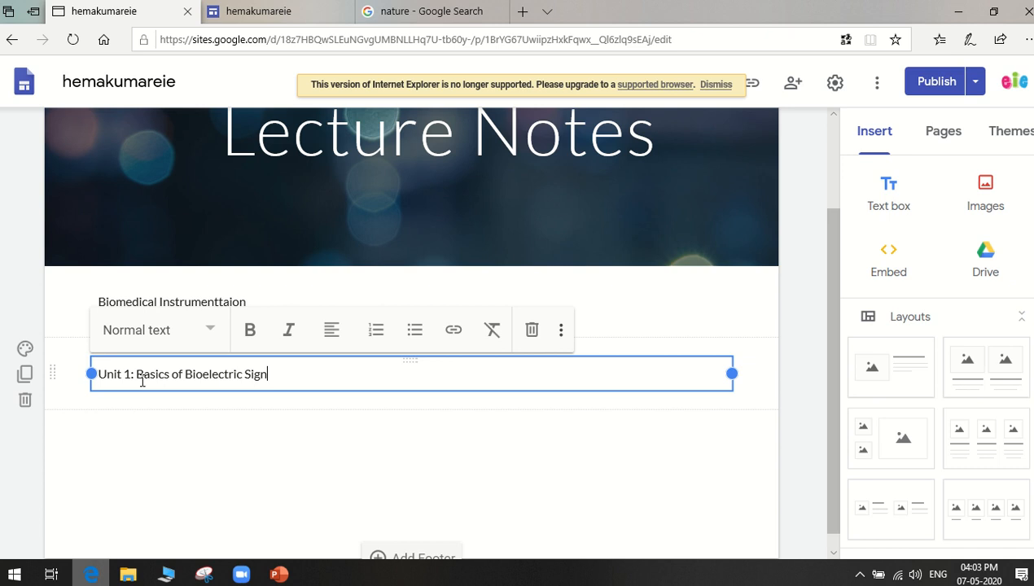
{"action": "left_click", "coordinate": [268, 399]}
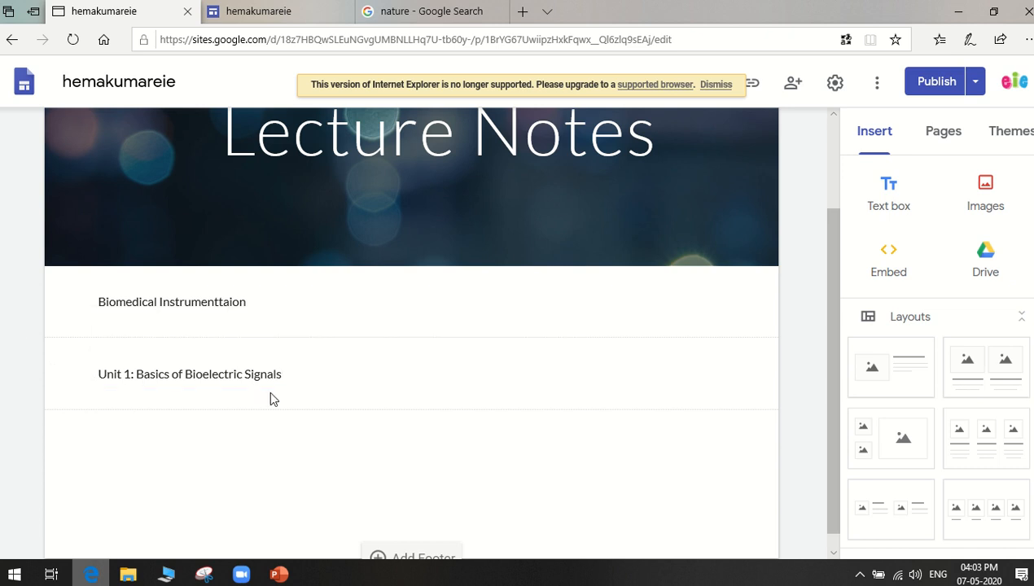
- Add a text box under the unit heading with the numbered list item "ECG and its characteristics"
{"action": "left_click", "coordinate": [891, 196]}
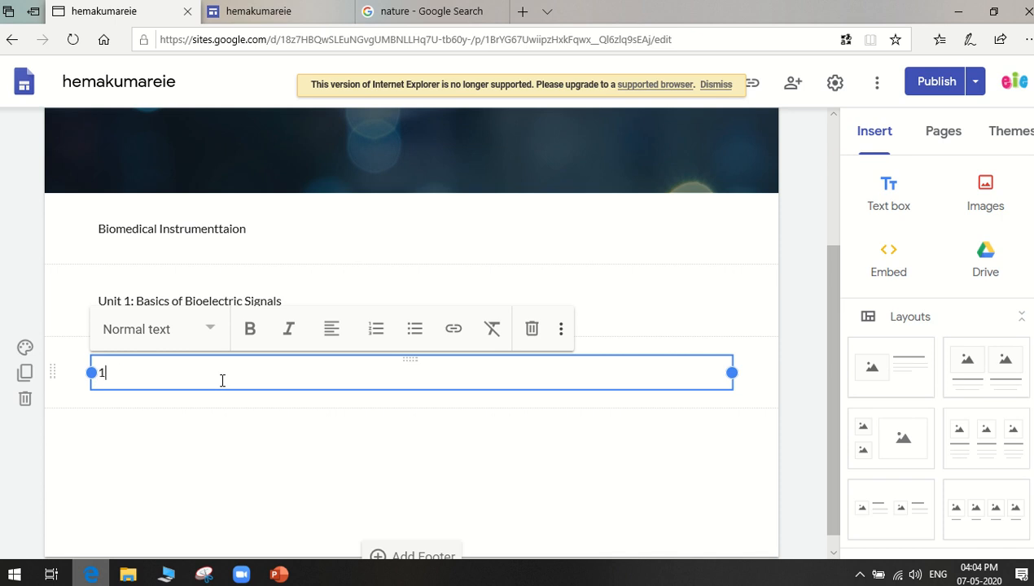
{"action": "left_click", "coordinate": [375, 328]}
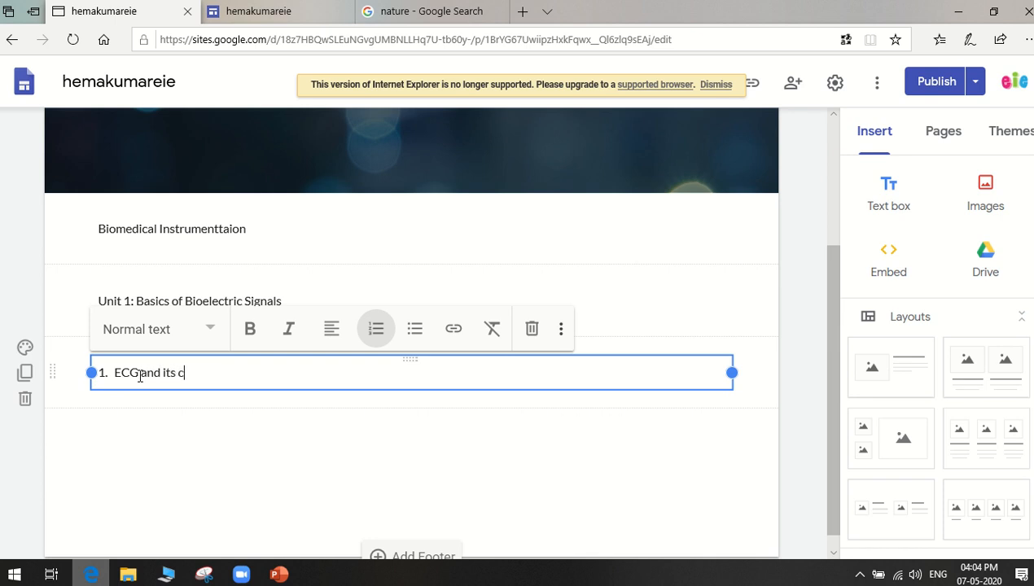
{"action": "type", "text": "haracteristics"}
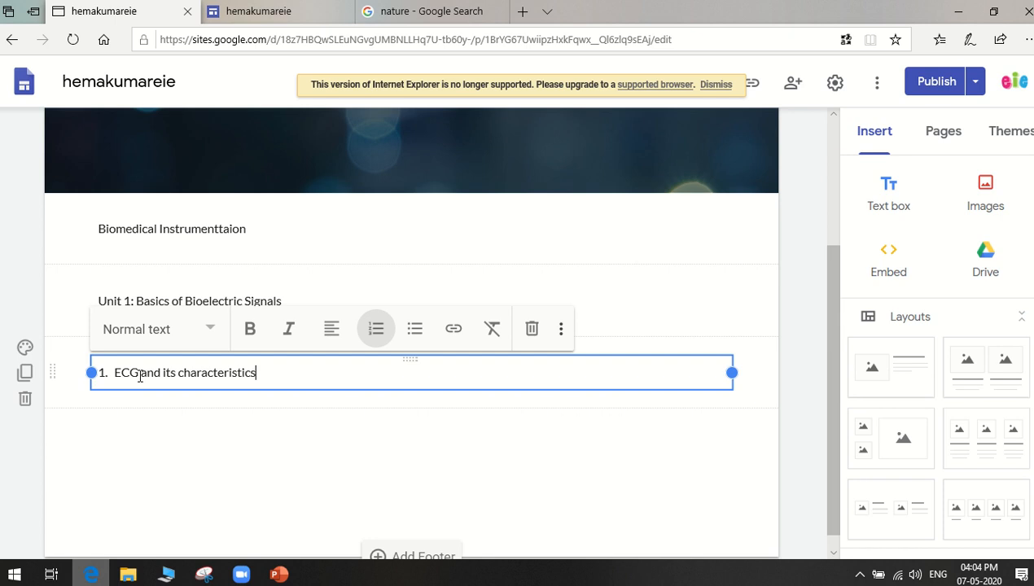
{"action": "left_click", "coordinate": [236, 439]}
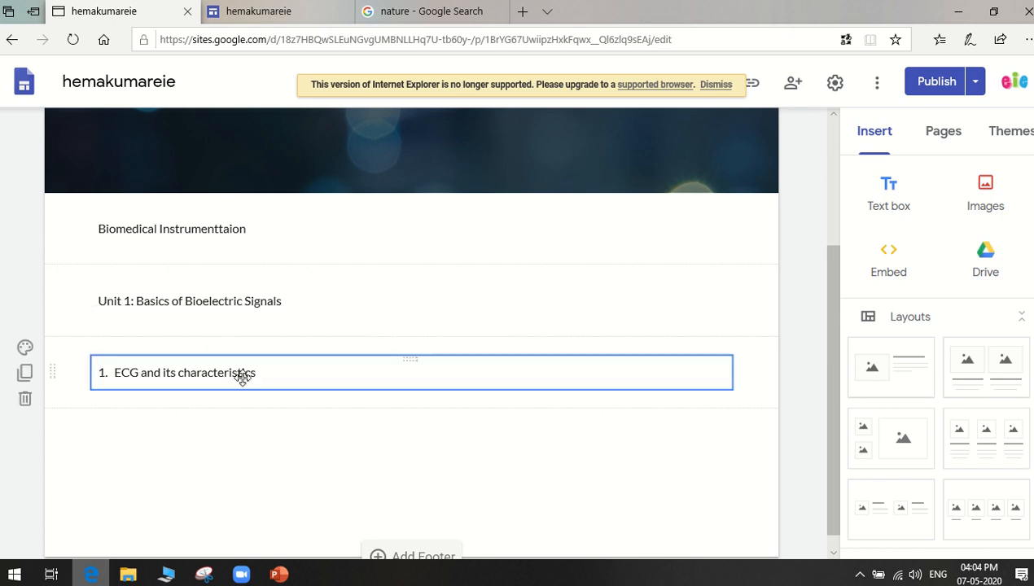
- Switch to the Google search tab, search for "ECG and its characteristics" and show all web results
{"action": "left_click", "coordinate": [420, 11]}
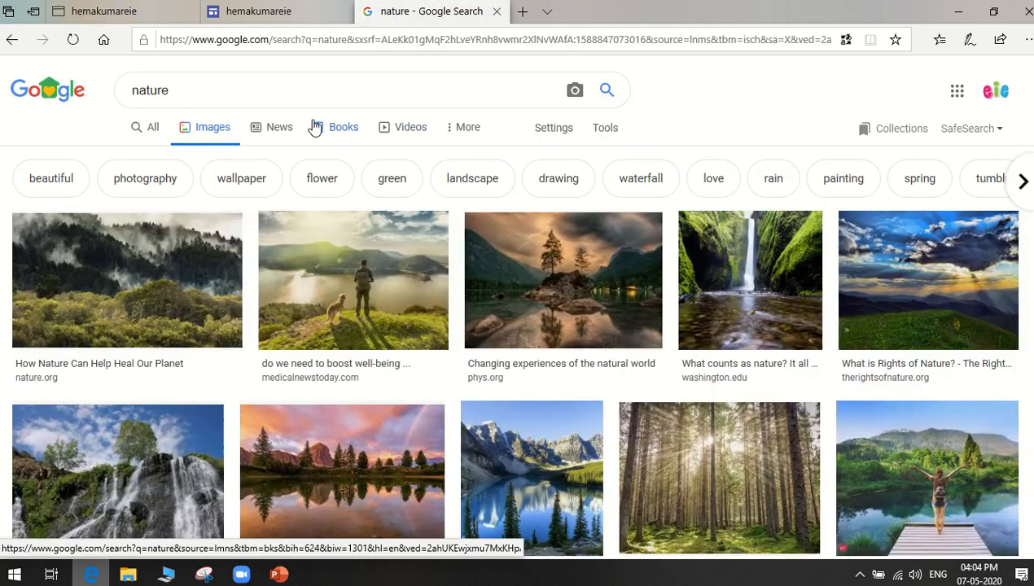
{"action": "left_click", "coordinate": [259, 97]}
{"action": "type", "text": "ECG a"}
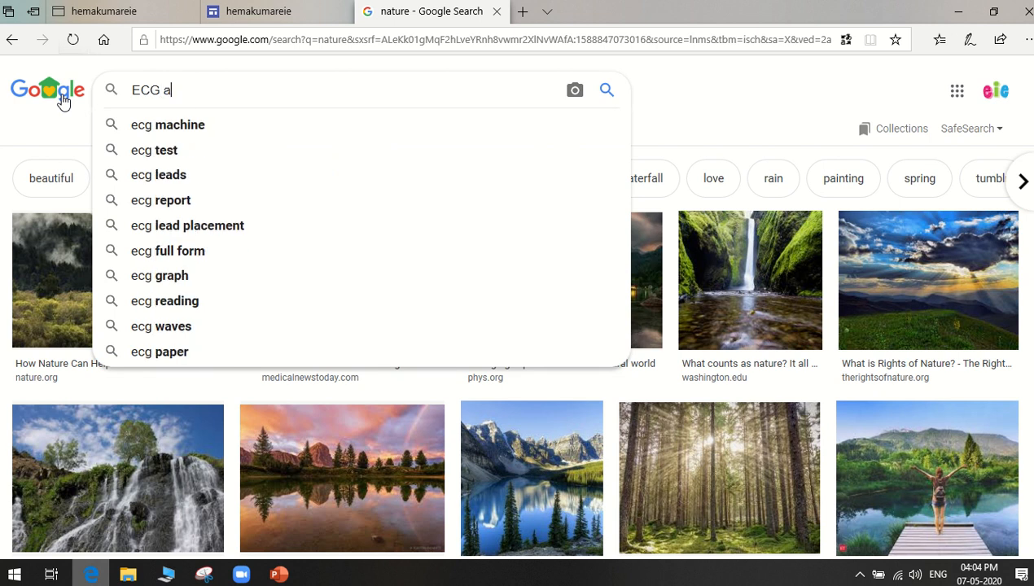
{"action": "type", "text": "nd it"}
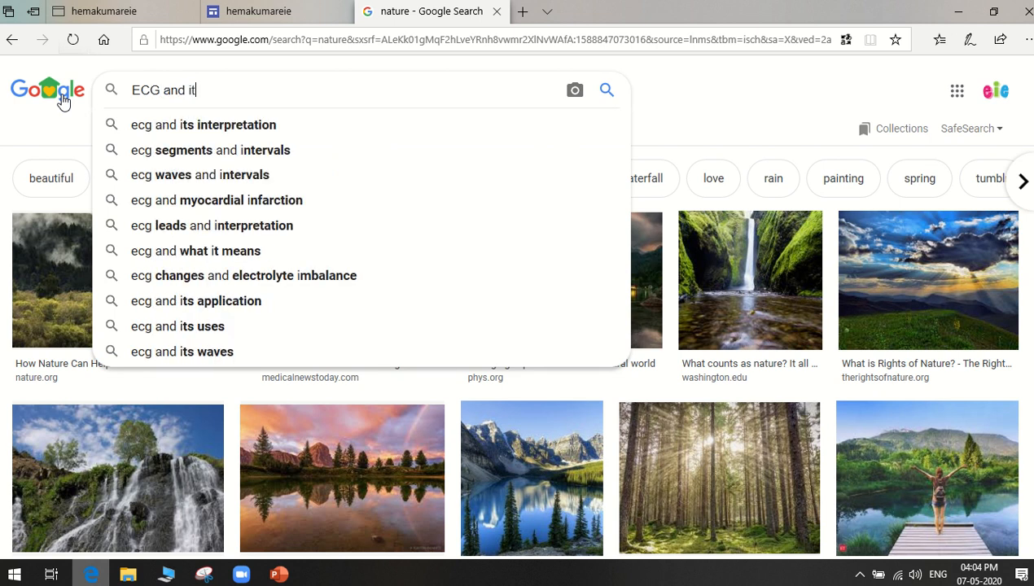
{"action": "type", "text": "s character"}
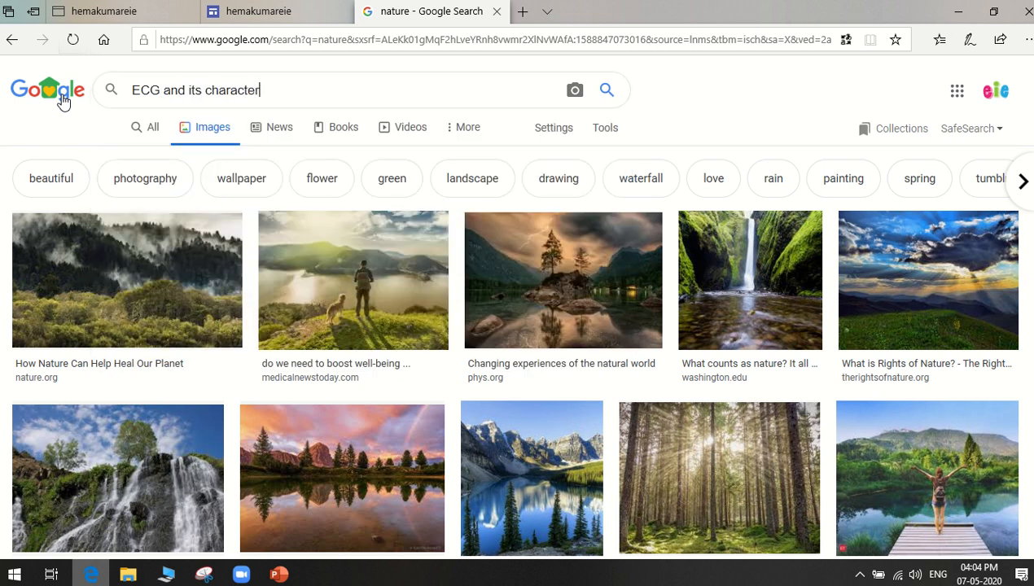
{"action": "type", "text": "istics"}
{"action": "key", "text": "Return"}
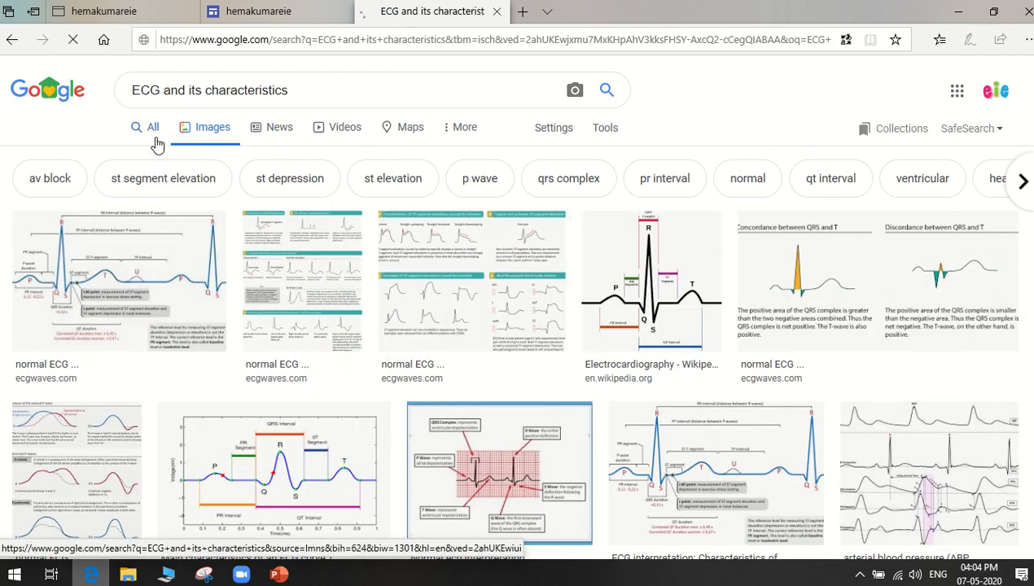
{"action": "left_click", "coordinate": [150, 129]}
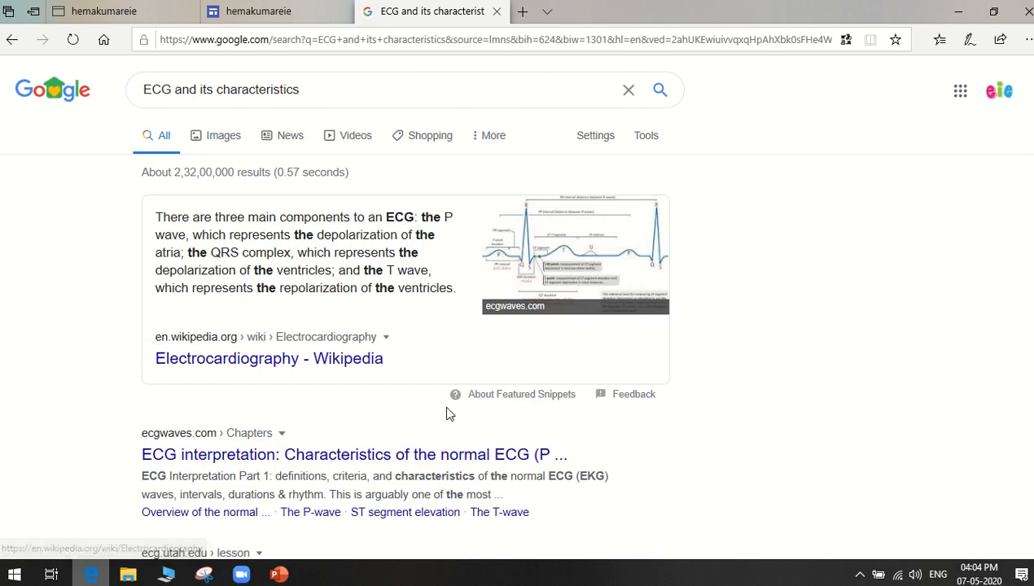
- Open the ecgwaves.com result on characteristics of the normal ECG in a new tab and skim the remaining results
{"action": "scroll", "coordinate": [445, 407], "scroll_direction": "down", "scroll_amount": 3}
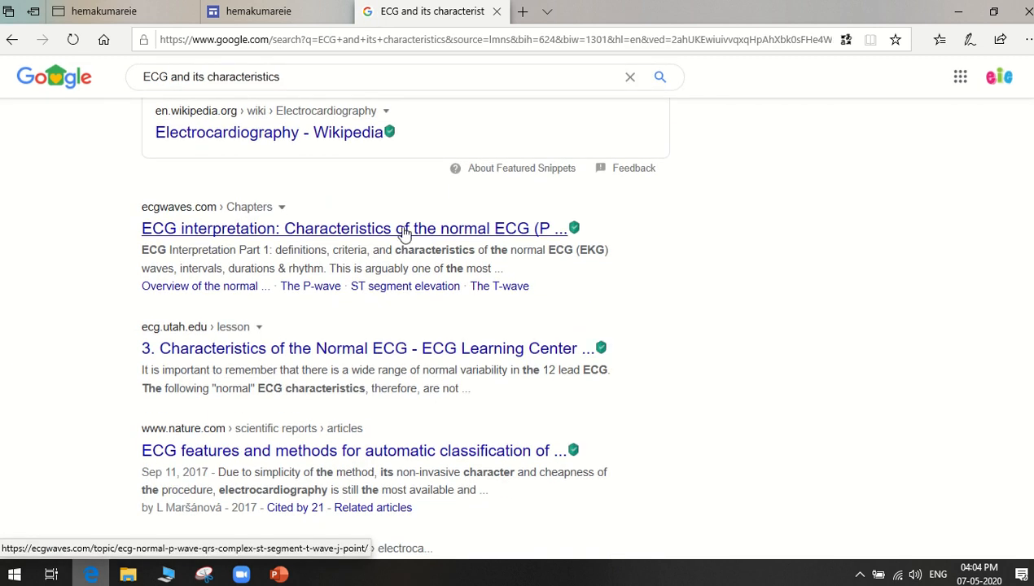
{"action": "right_click", "coordinate": [405, 232]}
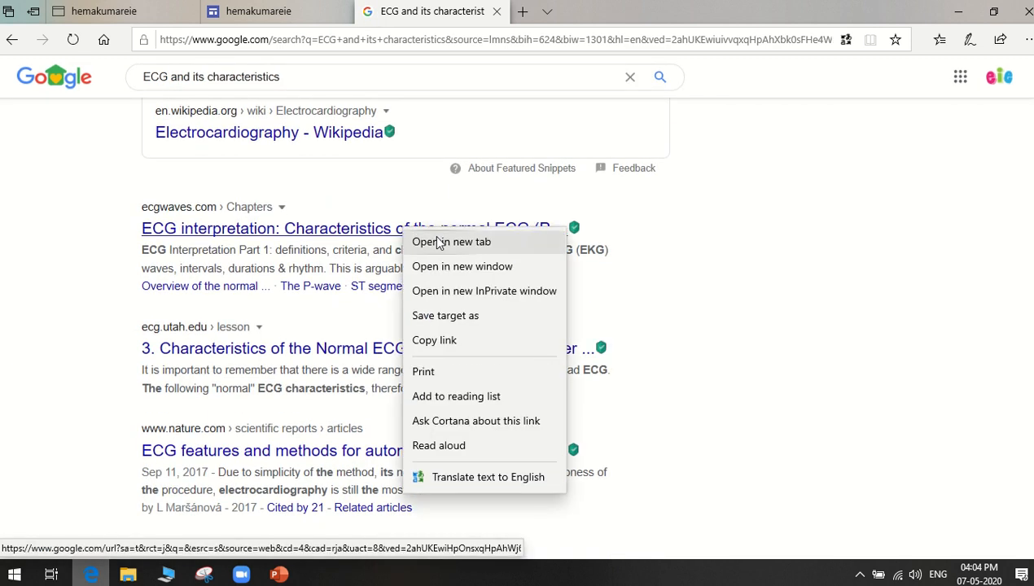
{"action": "left_click", "coordinate": [437, 240]}
{"action": "scroll", "coordinate": [576, 381], "scroll_direction": "down", "scroll_amount": 2}
{"action": "scroll", "coordinate": [531, 377], "scroll_direction": "down", "scroll_amount": 5}
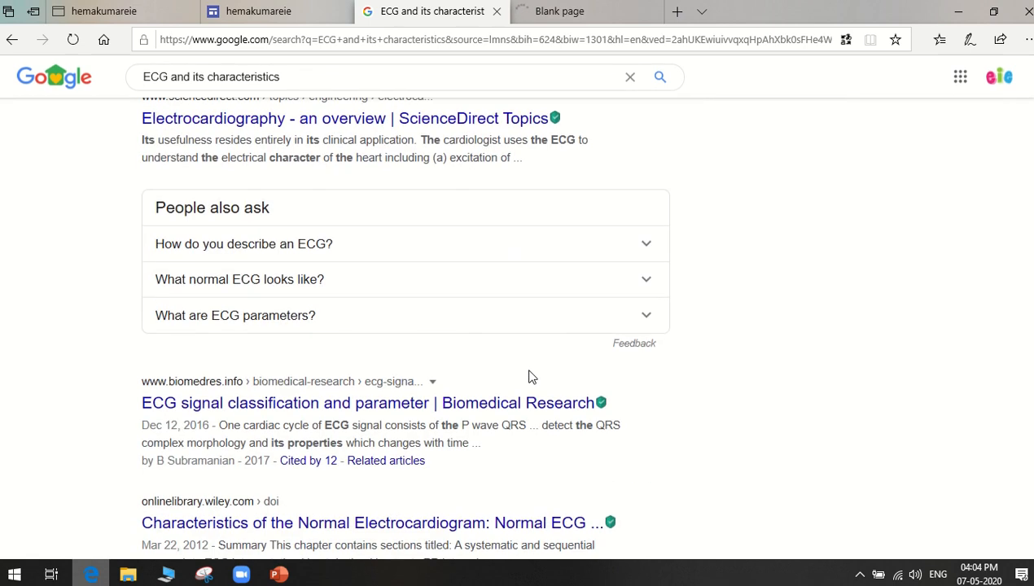
{"action": "scroll", "coordinate": [531, 377], "scroll_direction": "down", "scroll_amount": 4}
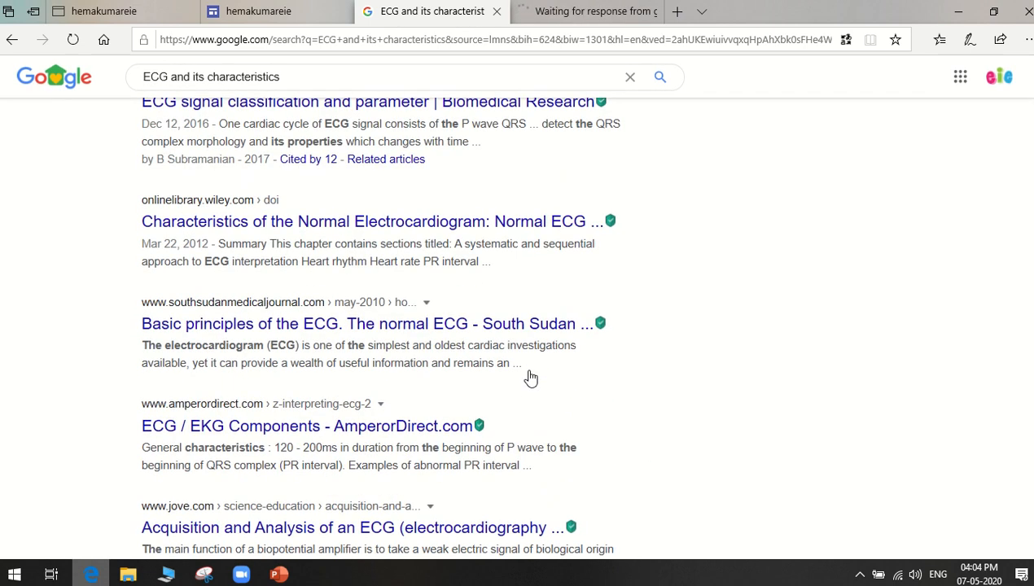
- Look over the ecgwaves.com article in its new tab and copy its web address
{"action": "left_click", "coordinate": [561, 16]}
{"action": "scroll", "coordinate": [665, 383], "scroll_direction": "down", "scroll_amount": 8}
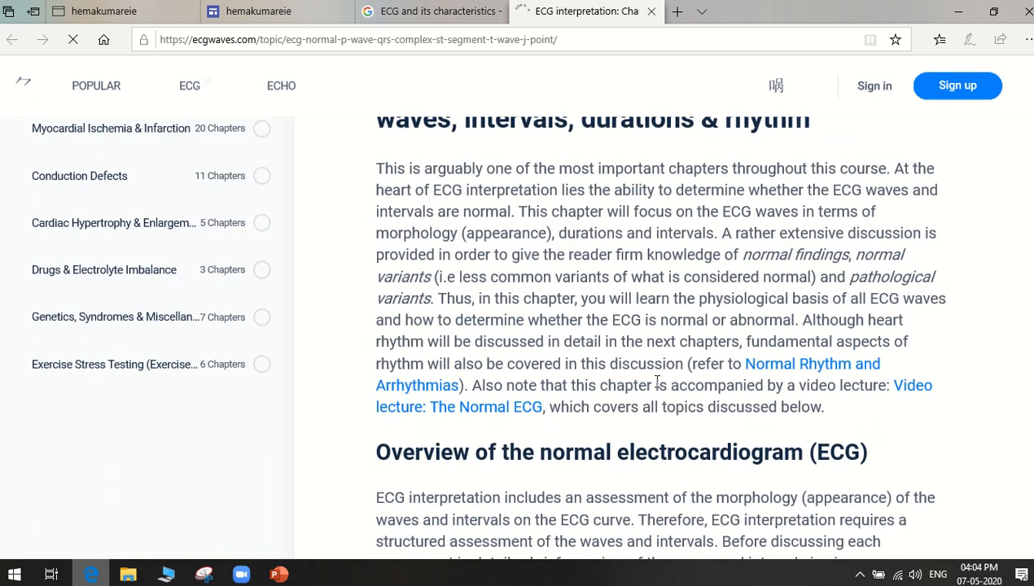
{"action": "scroll", "coordinate": [658, 386], "scroll_direction": "up", "scroll_amount": 10}
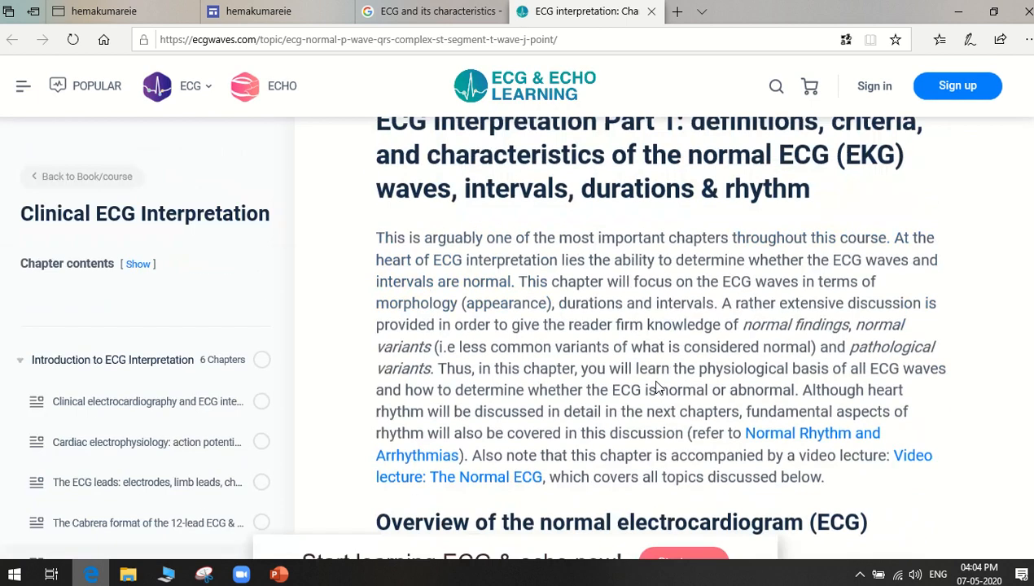
{"action": "left_click", "coordinate": [352, 39]}
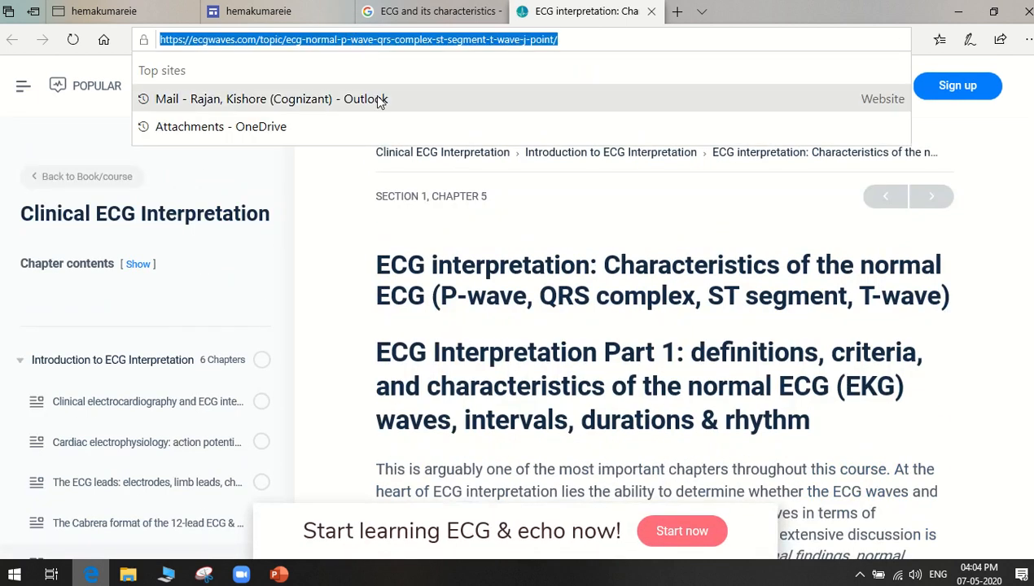
- Return to the site editor and link the list item "ECG and its characteristics" to the copied ecgwaves.com address
{"action": "left_click", "coordinate": [160, 15]}
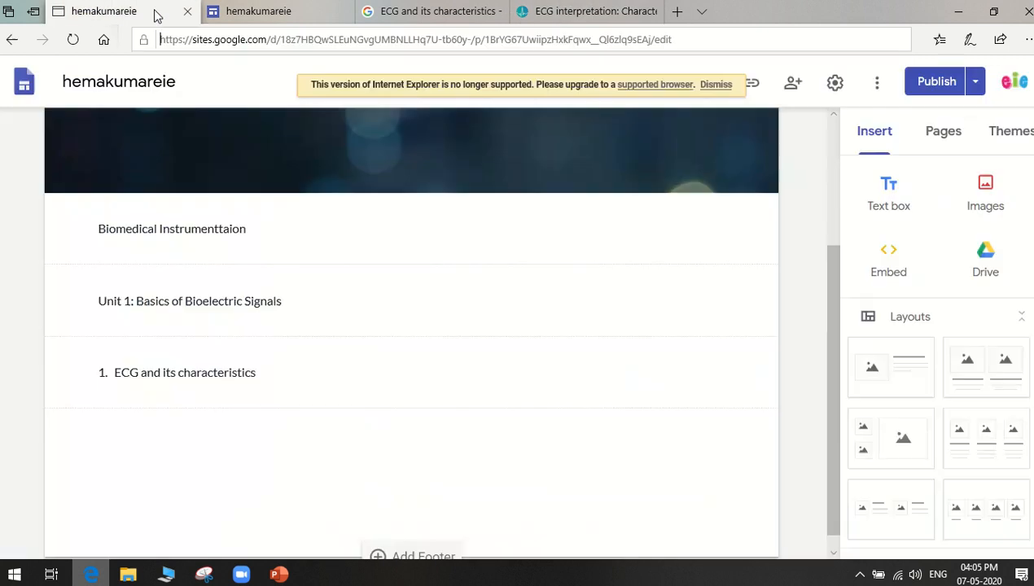
{"action": "left_click", "coordinate": [267, 372]}
{"action": "left_click_drag", "start_coordinate": [267, 373], "coordinate": [115, 369]}
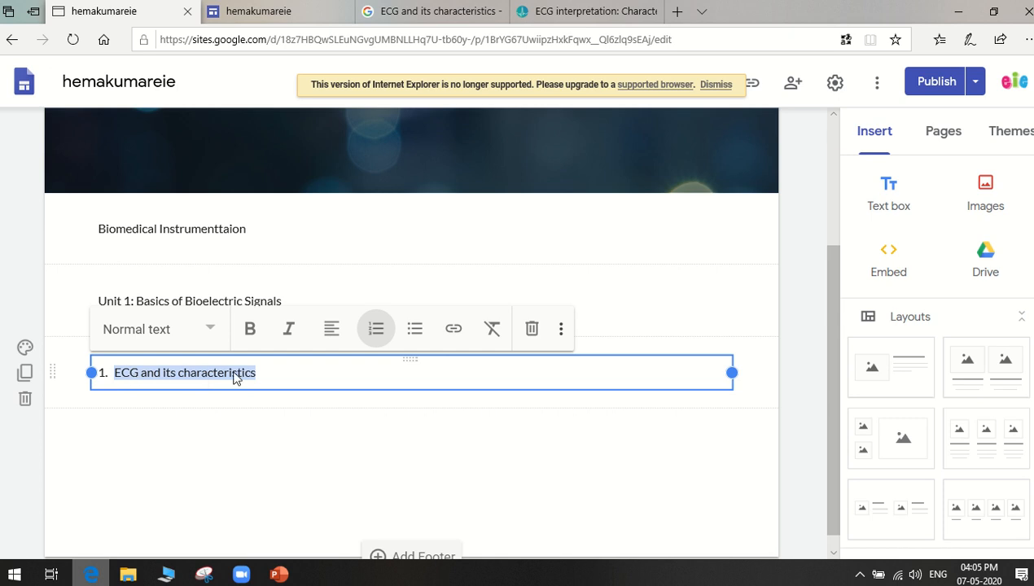
{"action": "left_click", "coordinate": [461, 334]}
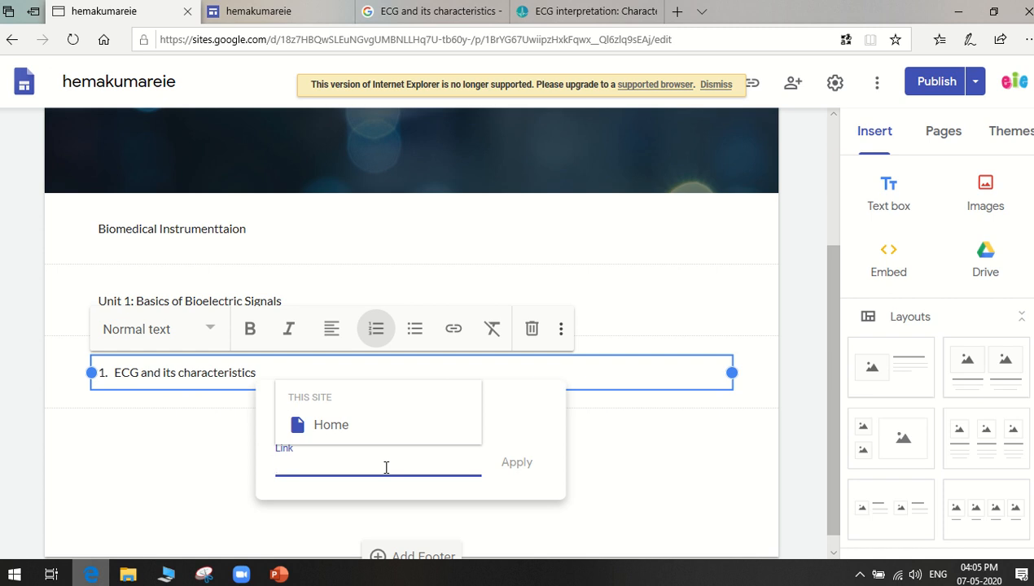
{"action": "key", "text": "ctrl+v"}
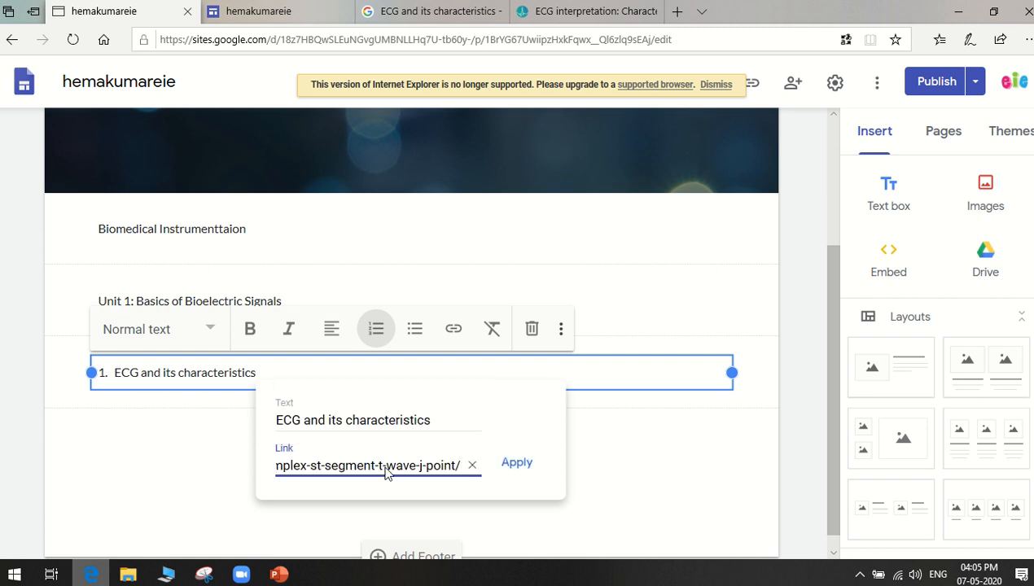
{"action": "left_click", "coordinate": [506, 463]}
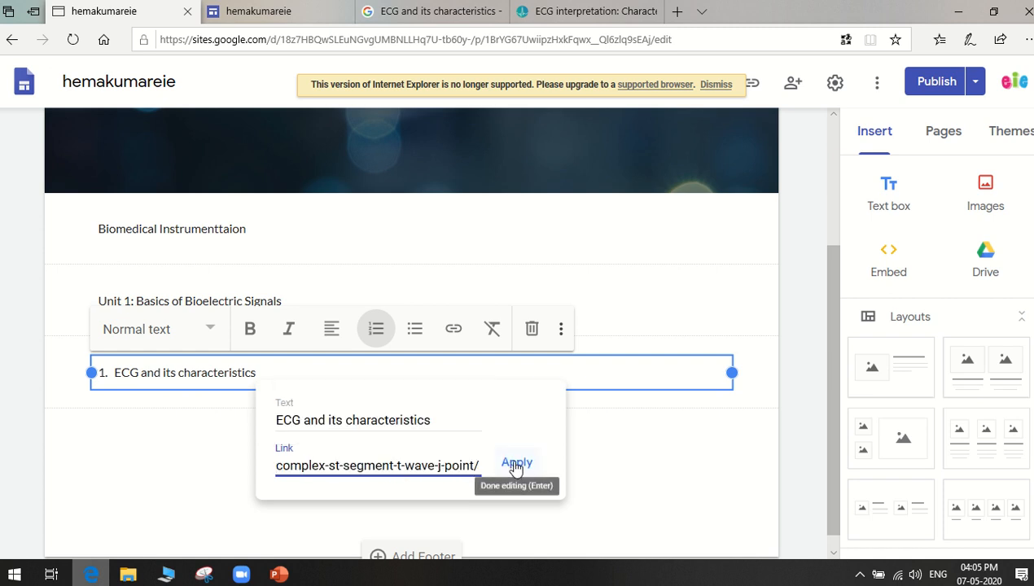
{"action": "left_click", "coordinate": [625, 466]}
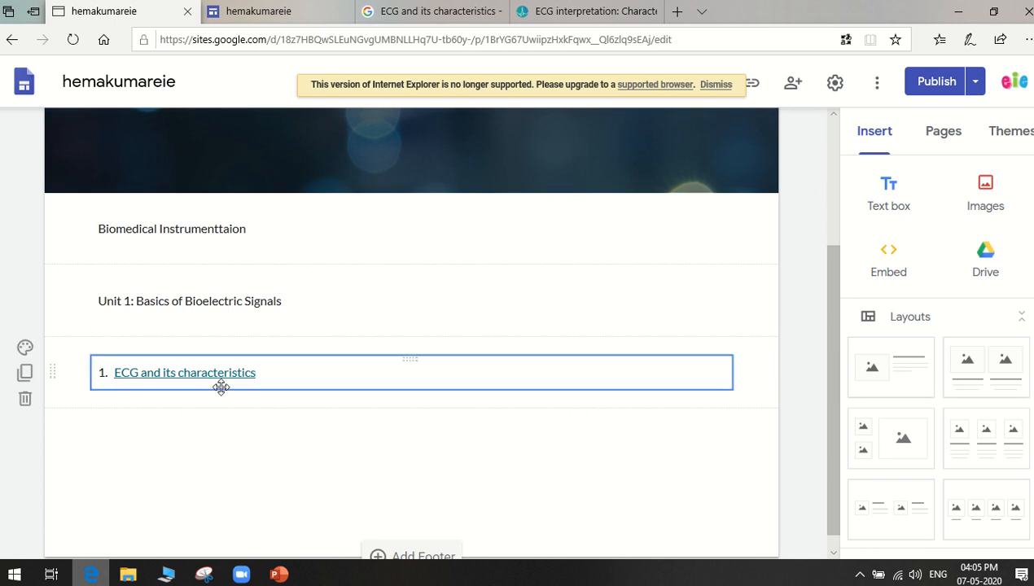
- Publish the site with the added Lecture Notes page and reload the published site in its own tab
{"action": "left_click", "coordinate": [936, 85]}
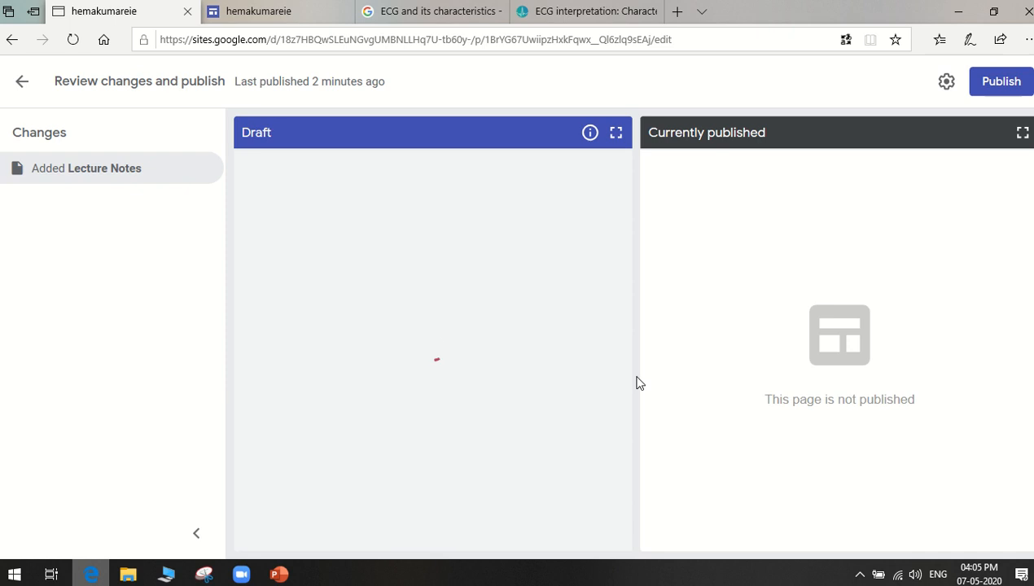
{"action": "left_click", "coordinate": [993, 82]}
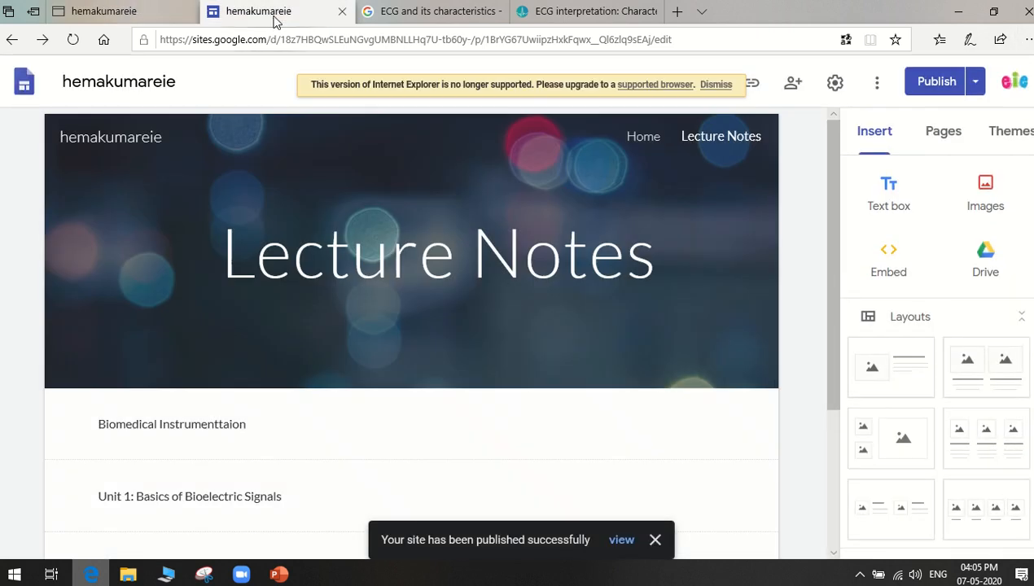
{"action": "left_click", "coordinate": [273, 13]}
{"action": "left_click", "coordinate": [73, 39]}
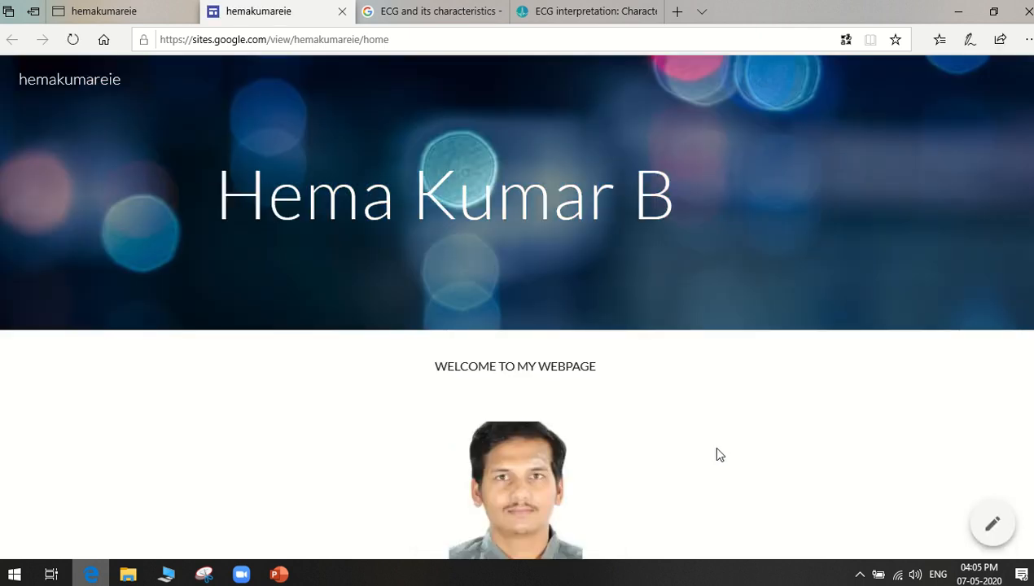
- Look over the published home page and reload it again to check its content and page navigation
{"action": "scroll", "coordinate": [735, 434], "scroll_direction": "down", "scroll_amount": 2}
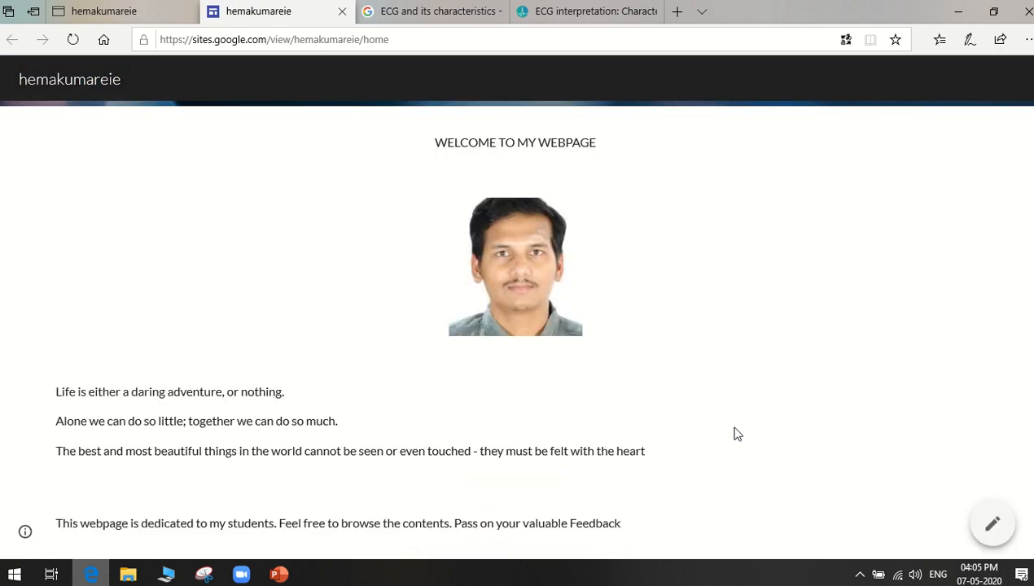
{"action": "scroll", "coordinate": [735, 434], "scroll_direction": "up", "scroll_amount": 2}
{"action": "scroll", "coordinate": [724, 398], "scroll_direction": "down", "scroll_amount": 2}
{"action": "scroll", "coordinate": [725, 398], "scroll_direction": "up", "scroll_amount": 2}
{"action": "left_click", "coordinate": [73, 39]}
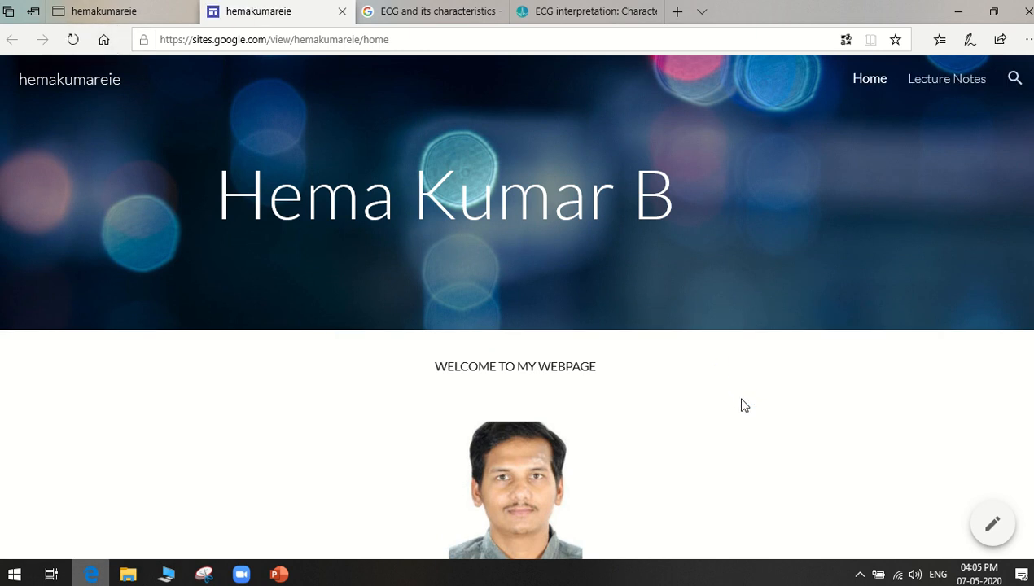
{"action": "scroll", "coordinate": [508, 356], "scroll_direction": "down", "scroll_amount": 2}
{"action": "scroll", "coordinate": [492, 326], "scroll_direction": "up", "scroll_amount": 2}
{"action": "scroll", "coordinate": [401, 319], "scroll_direction": "down", "scroll_amount": 2}
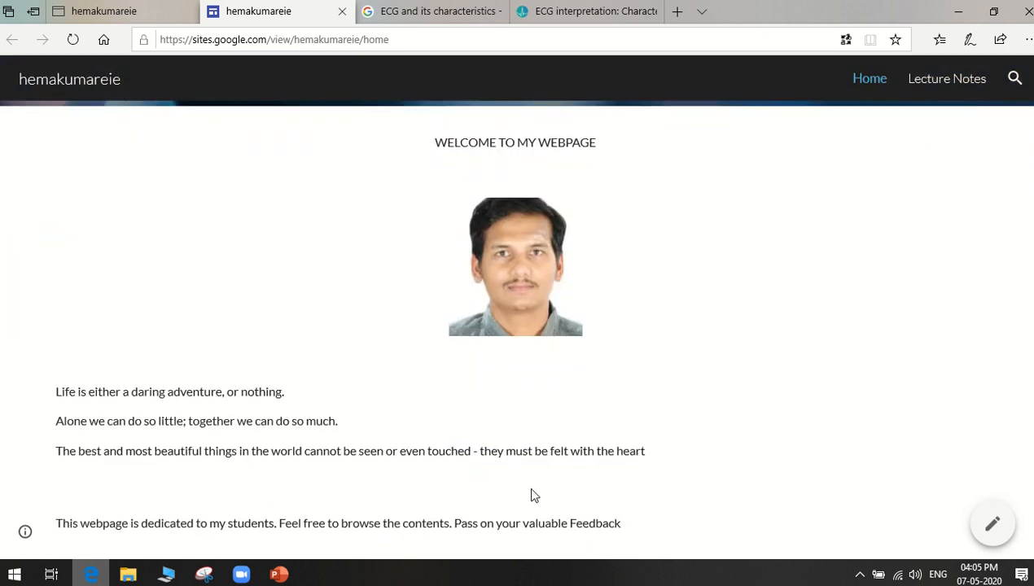
{"action": "scroll", "coordinate": [531, 495], "scroll_direction": "up", "scroll_amount": 2}
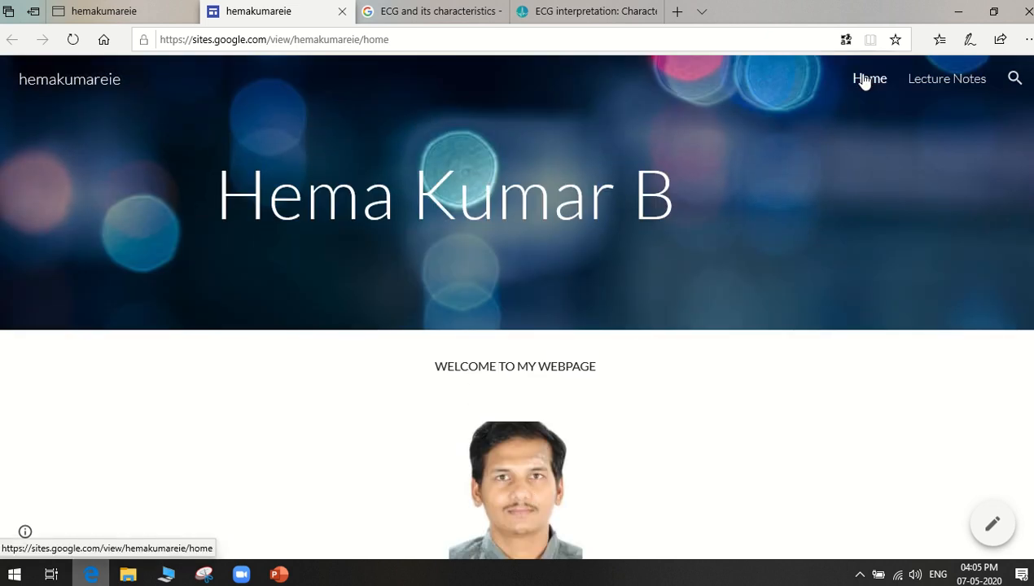
- Open the published Lecture Notes page, test the "ECG and its characteristics" link and close the article tab it opens
{"action": "left_click", "coordinate": [941, 81]}
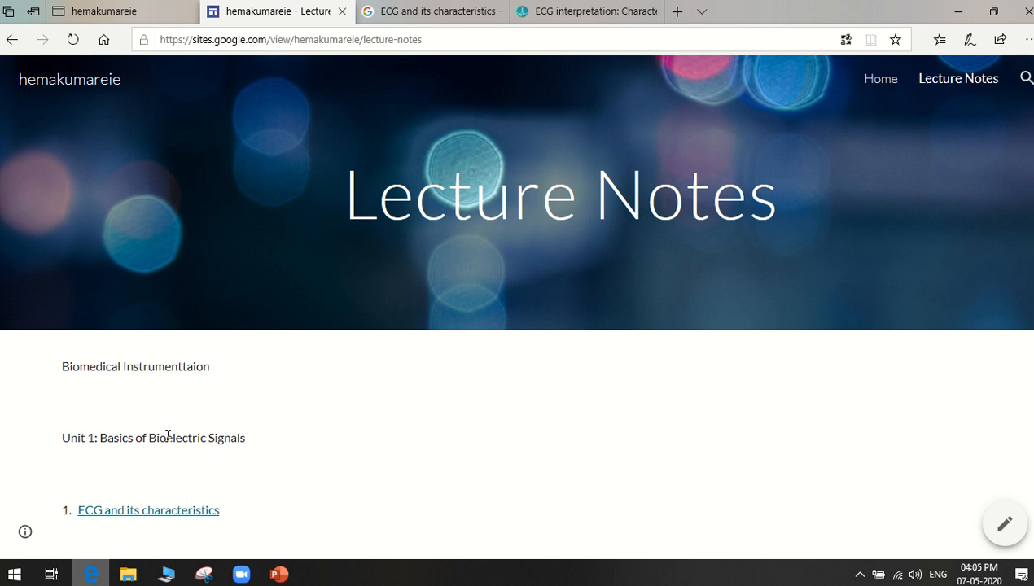
{"action": "left_click", "coordinate": [179, 513]}
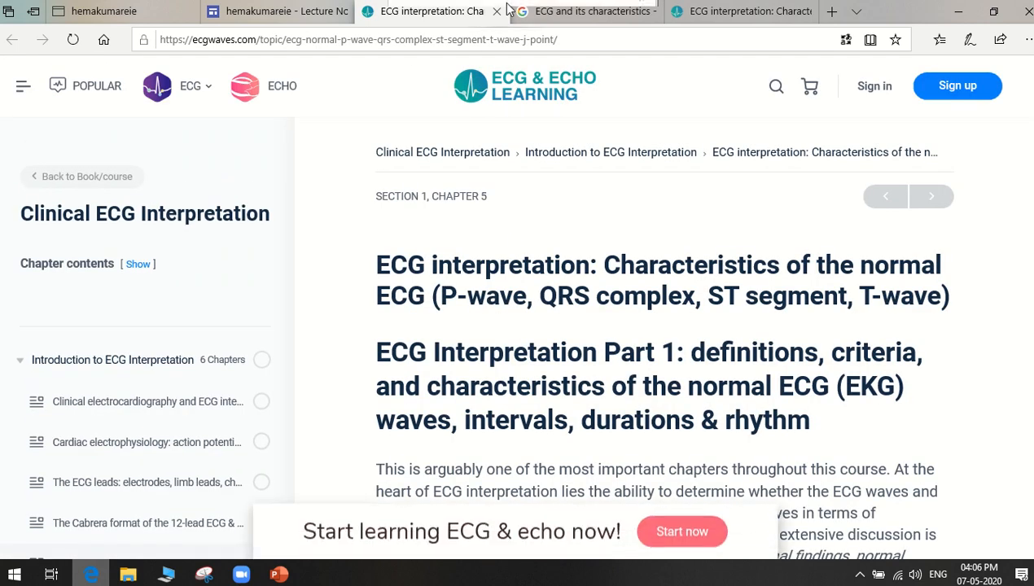
{"action": "mouse_move", "coordinate": [499, 14]}
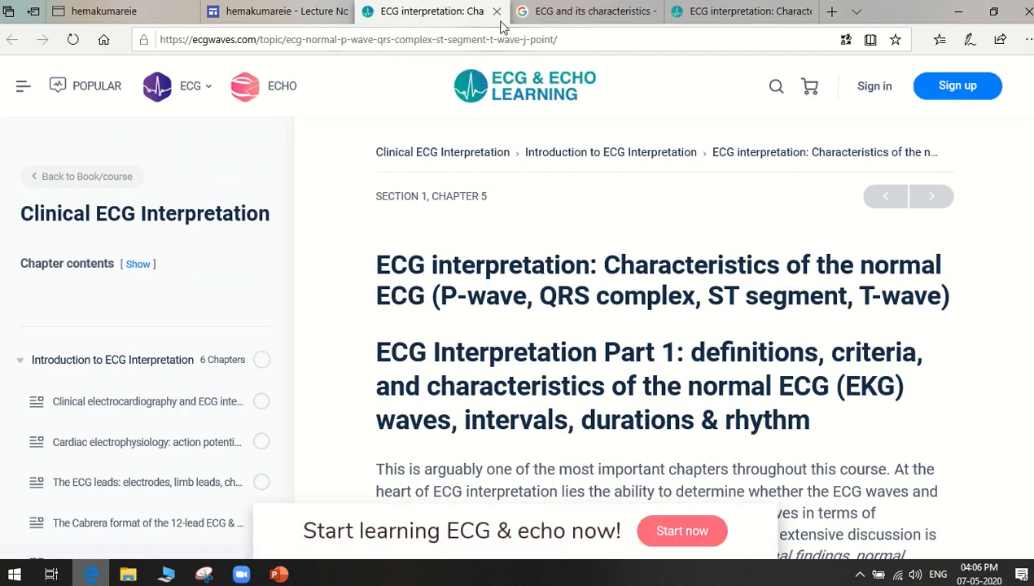
{"action": "left_click", "coordinate": [371, 18]}
{"action": "left_click", "coordinate": [260, 20]}
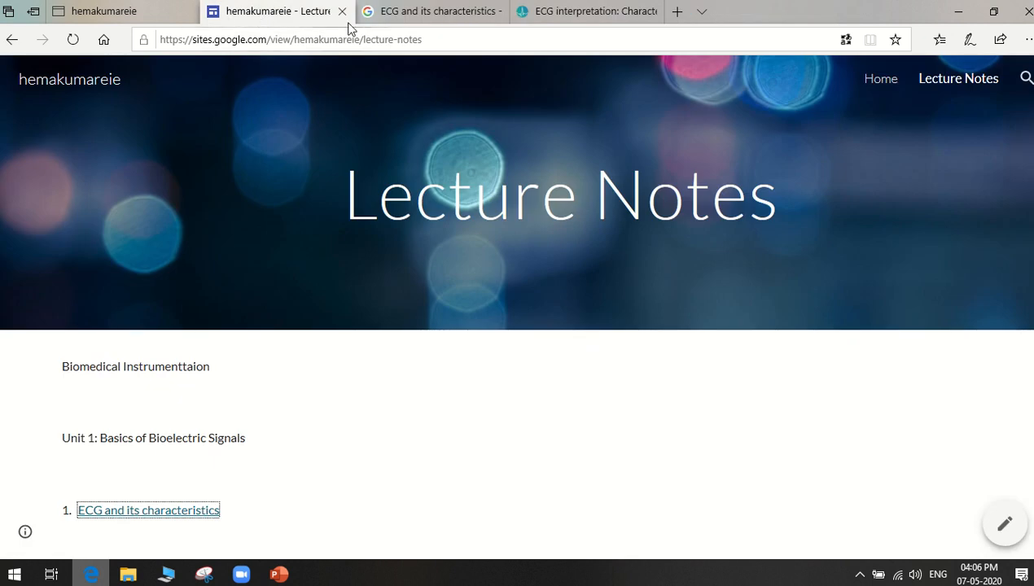
- Switch back to the site editor and make the "Biomedical Instrumenttaion" heading on the Lecture Notes page bold
{"action": "left_click", "coordinate": [122, 11]}
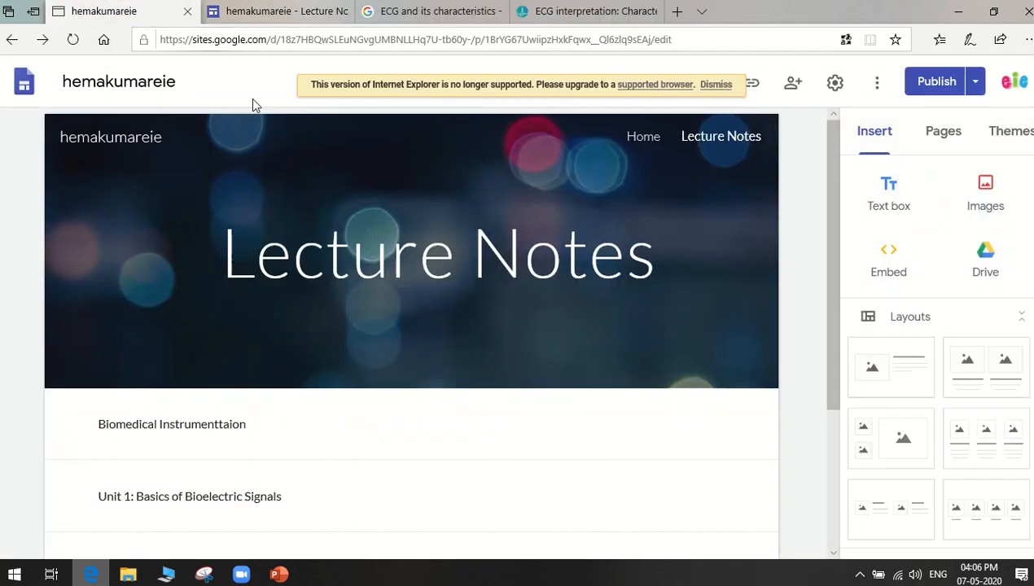
{"action": "scroll", "coordinate": [448, 432], "scroll_direction": "down", "scroll_amount": 3}
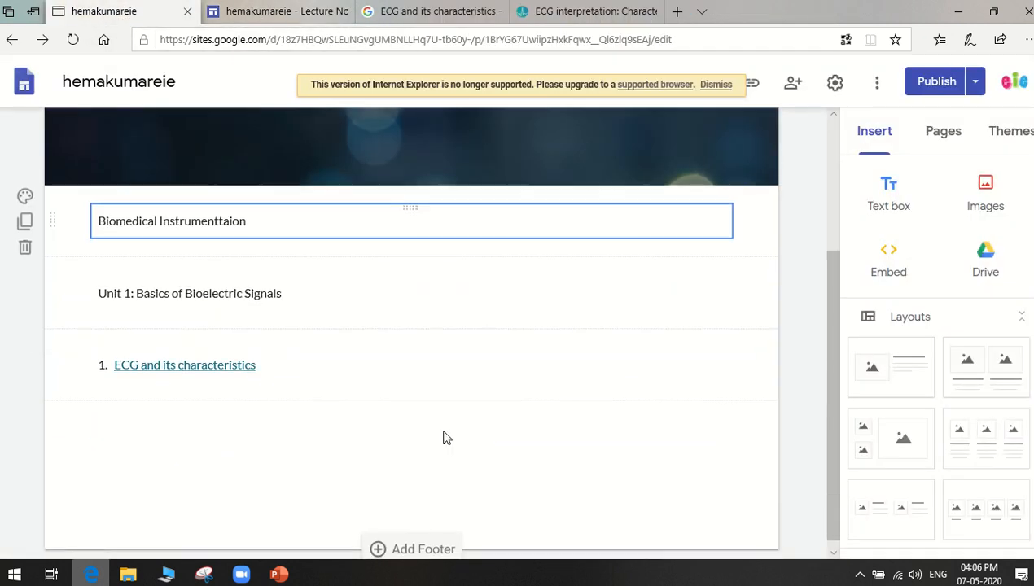
{"action": "left_click", "coordinate": [265, 229]}
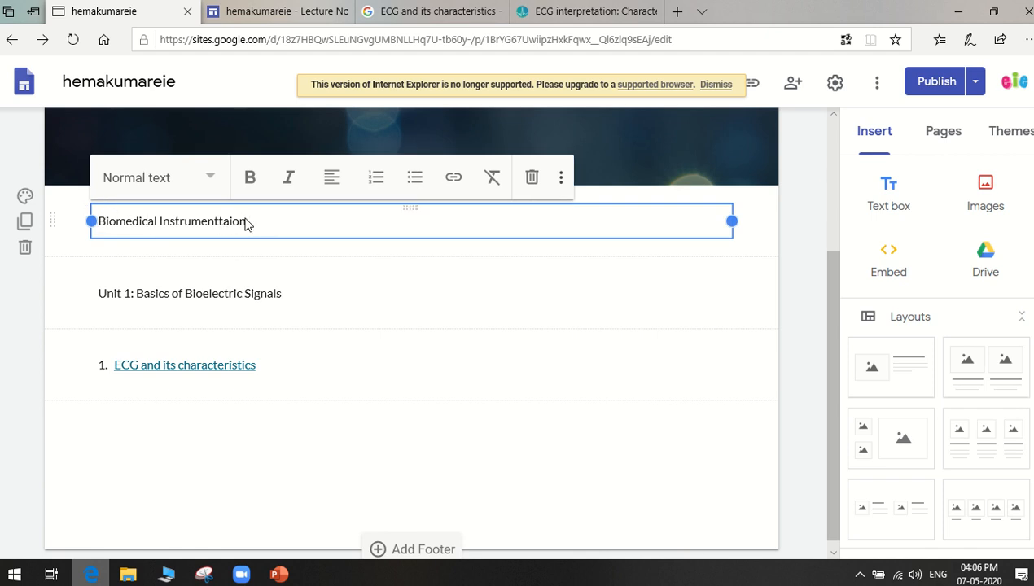
{"action": "left_click", "coordinate": [314, 254]}
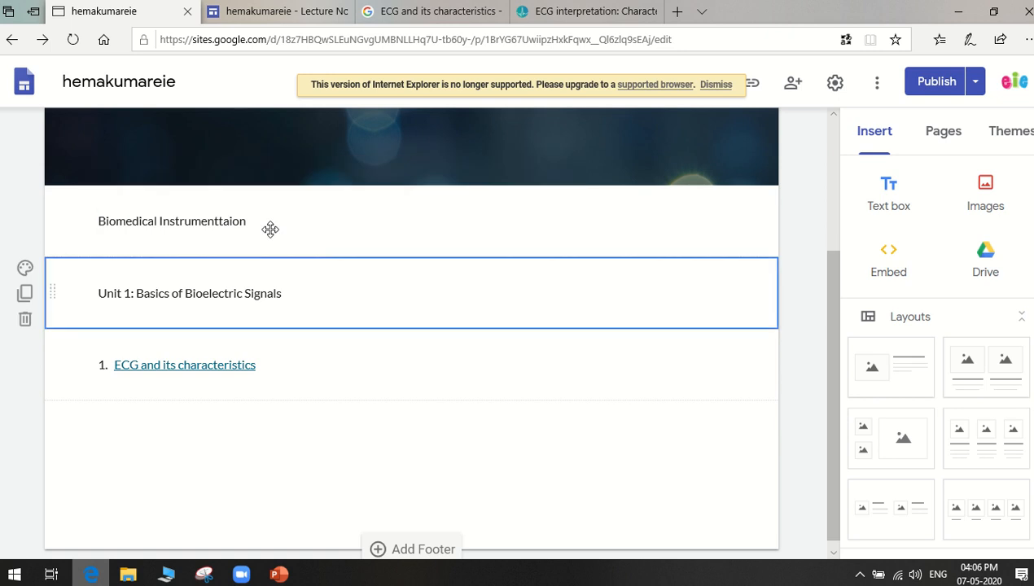
{"action": "left_click", "coordinate": [238, 220]}
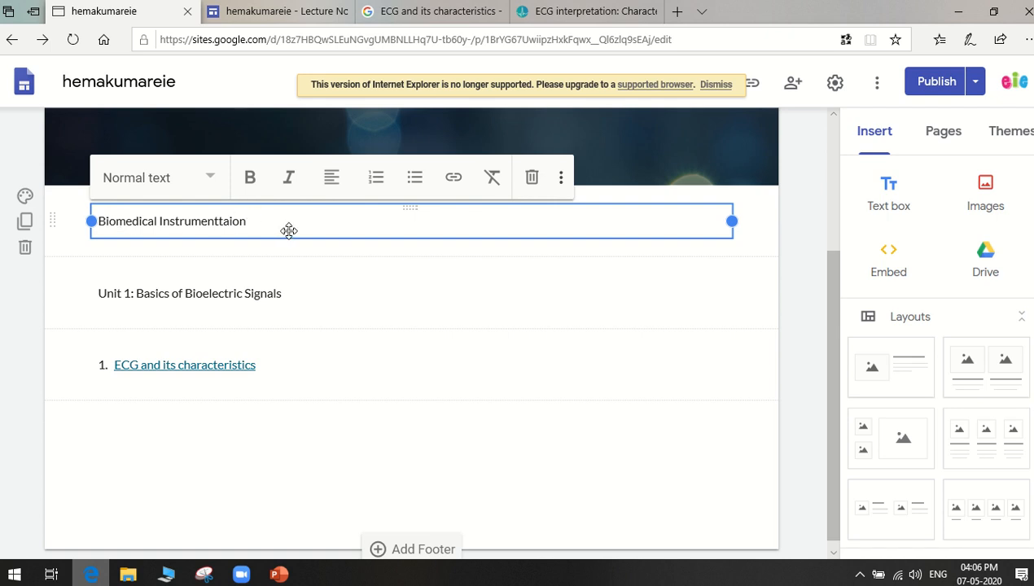
{"action": "scroll", "coordinate": [486, 302], "scroll_direction": "down", "scroll_amount": 1}
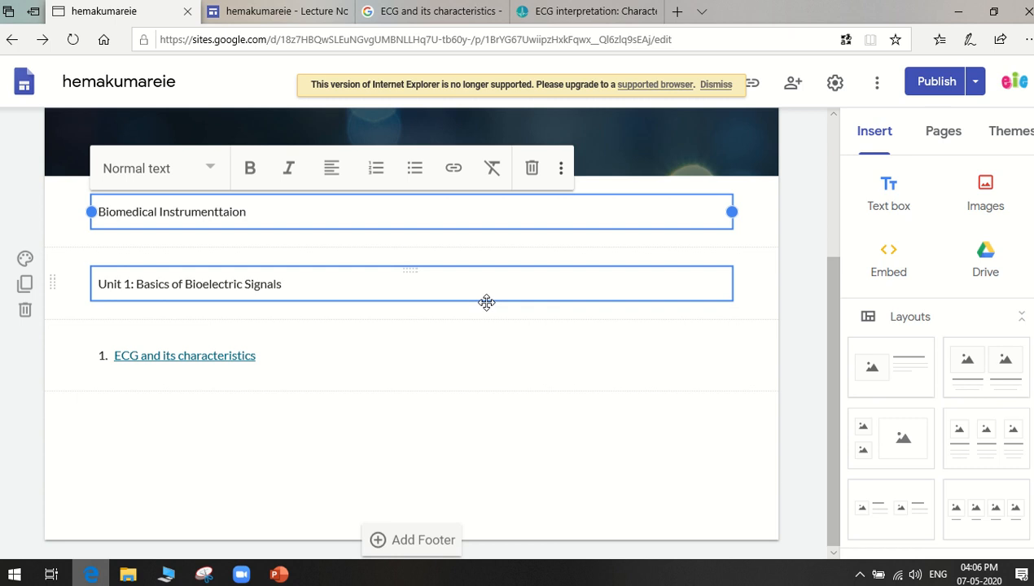
{"action": "left_click", "coordinate": [261, 196]}
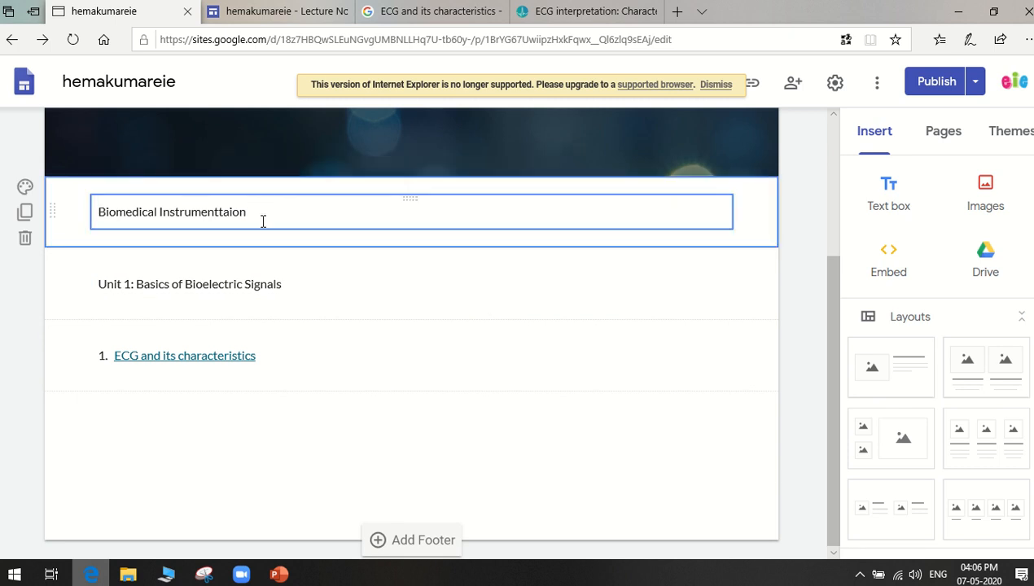
{"action": "left_click", "coordinate": [252, 212]}
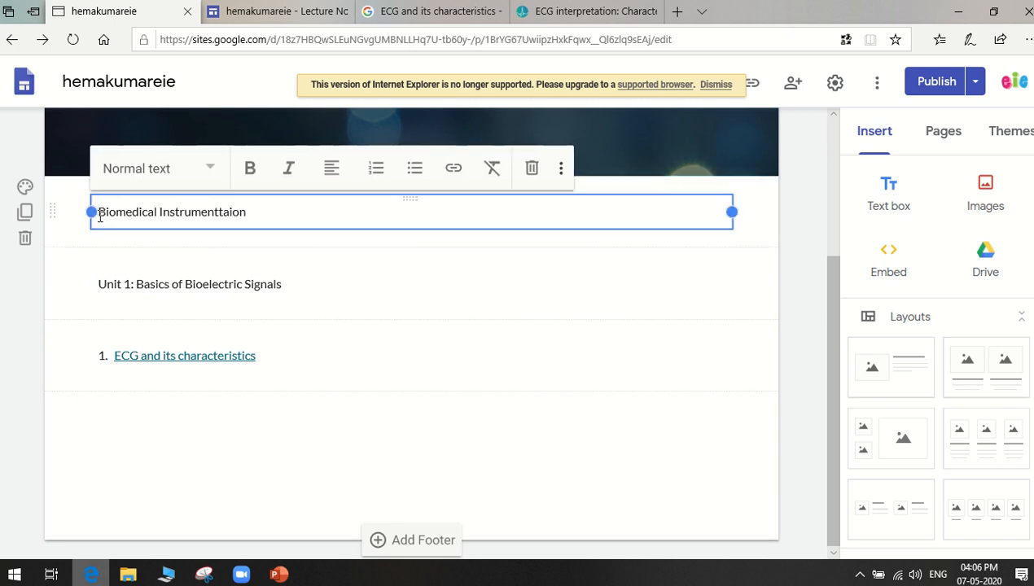
{"action": "left_click_drag", "start_coordinate": [98, 213], "coordinate": [268, 221]}
{"action": "left_click", "coordinate": [248, 175]}
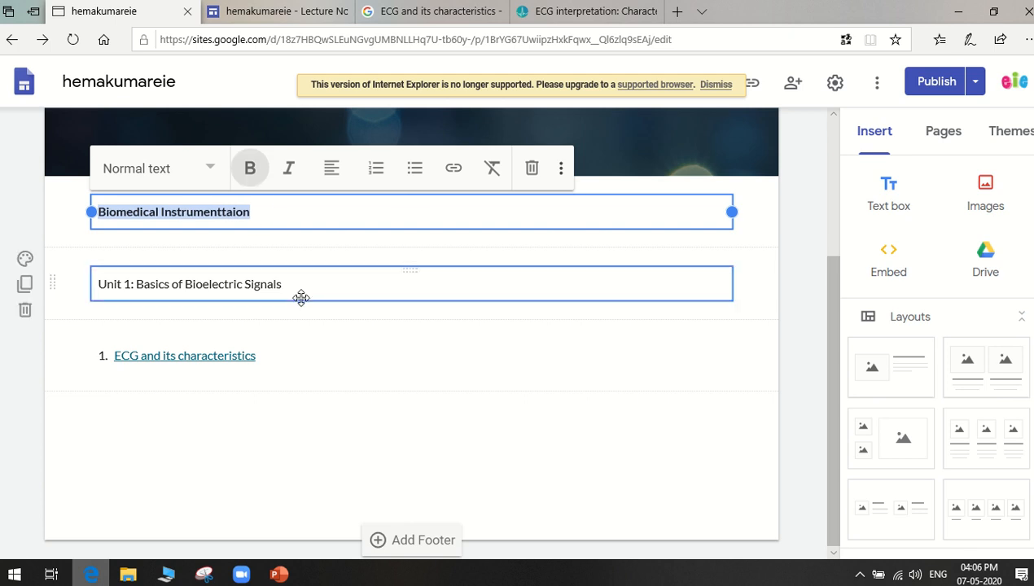
- Add "Basics of Biosignals" as the second item of the numbered list under the Unit 1 heading
{"action": "left_click", "coordinate": [332, 344]}
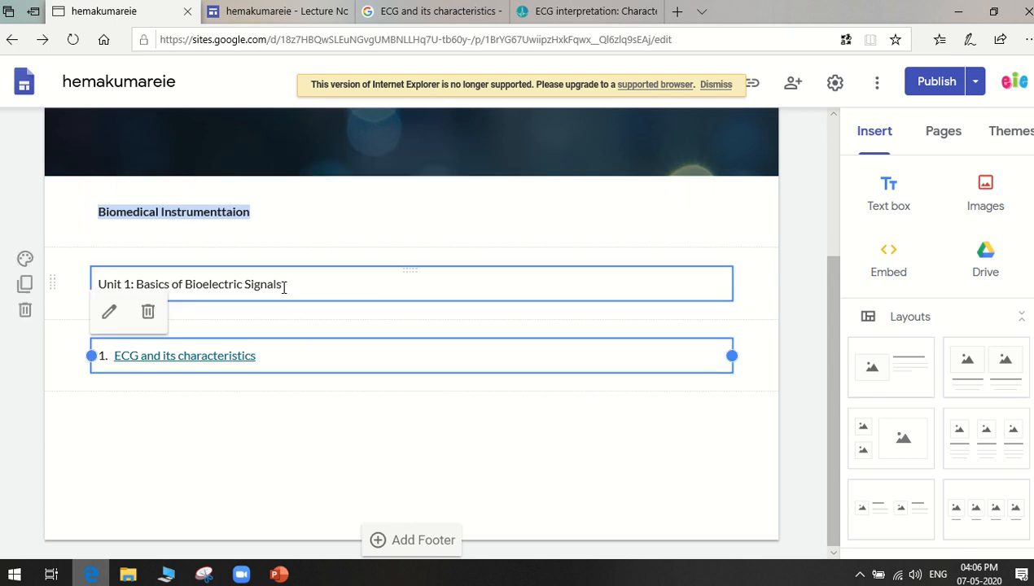
{"action": "left_click", "coordinate": [284, 286]}
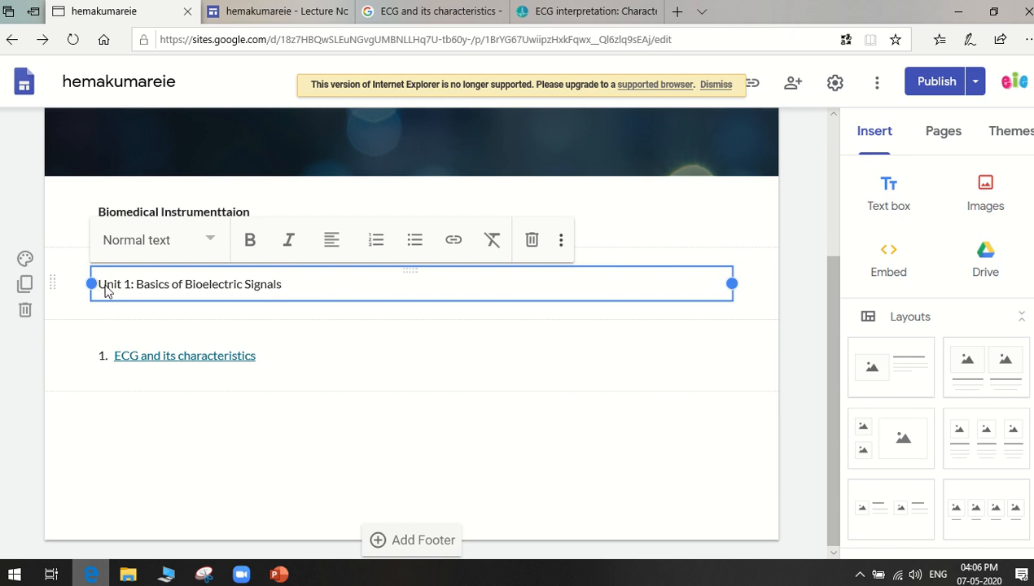
{"action": "left_click", "coordinate": [314, 357]}
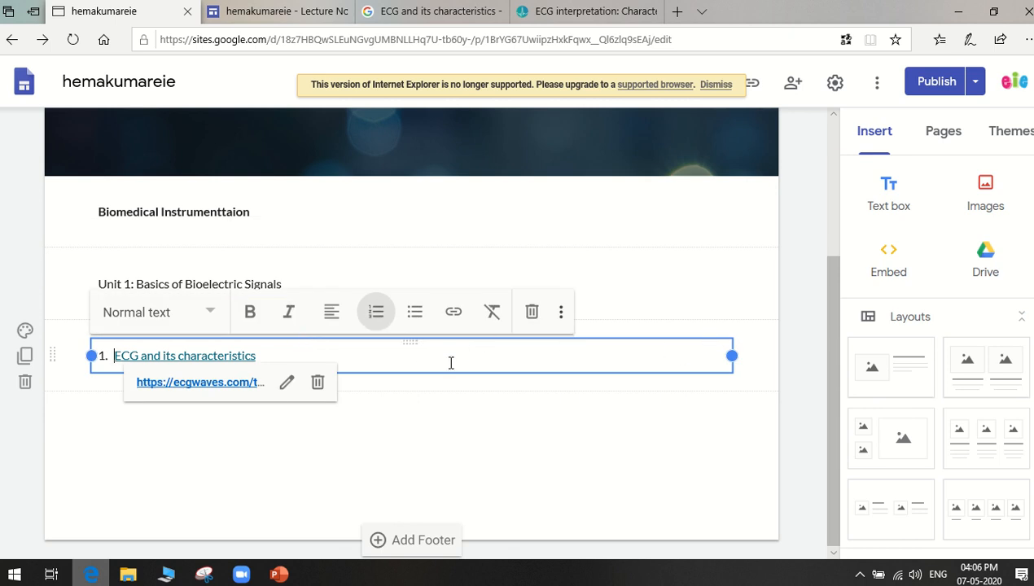
{"action": "left_click", "coordinate": [351, 358]}
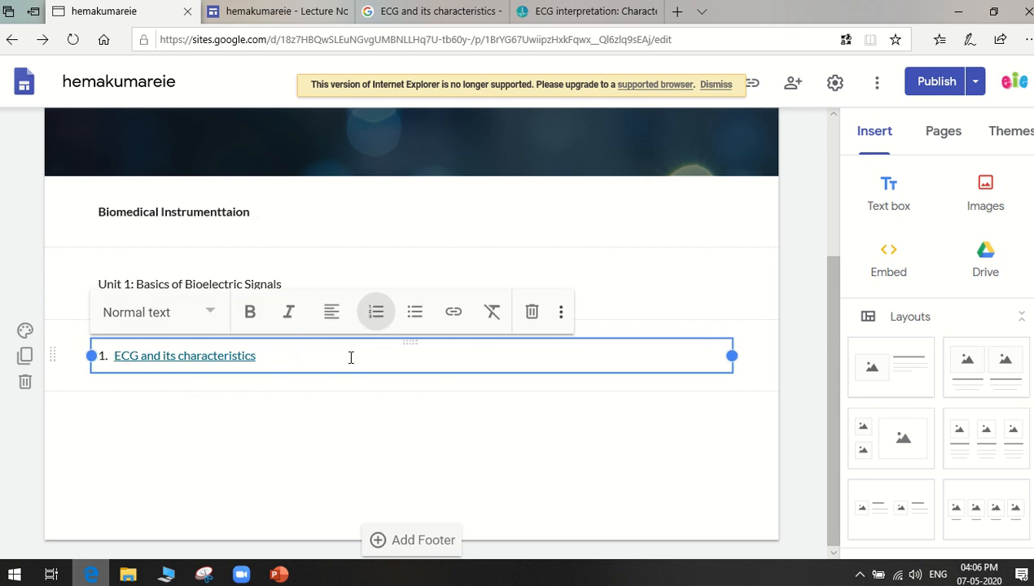
{"action": "key", "text": "Return"}
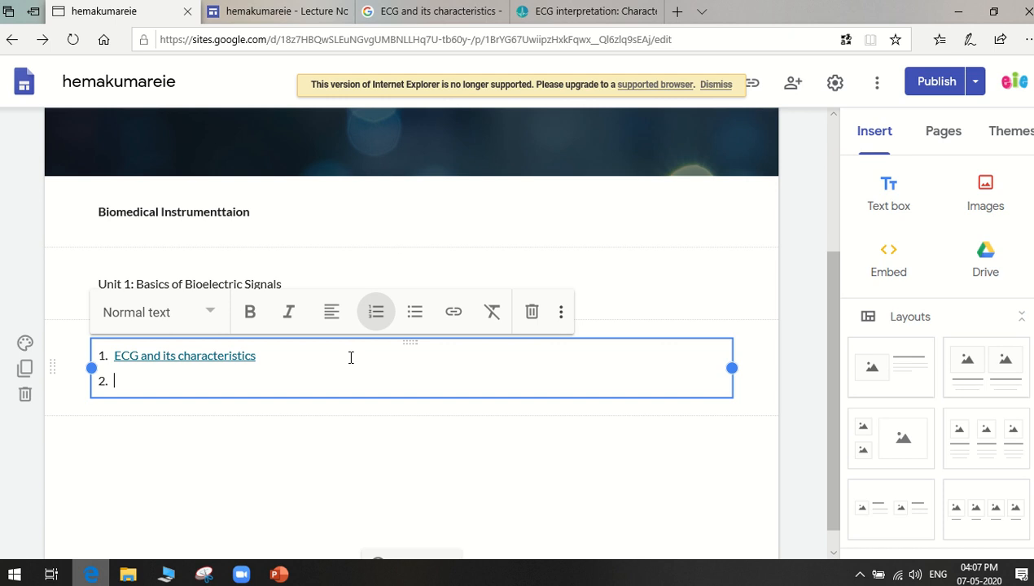
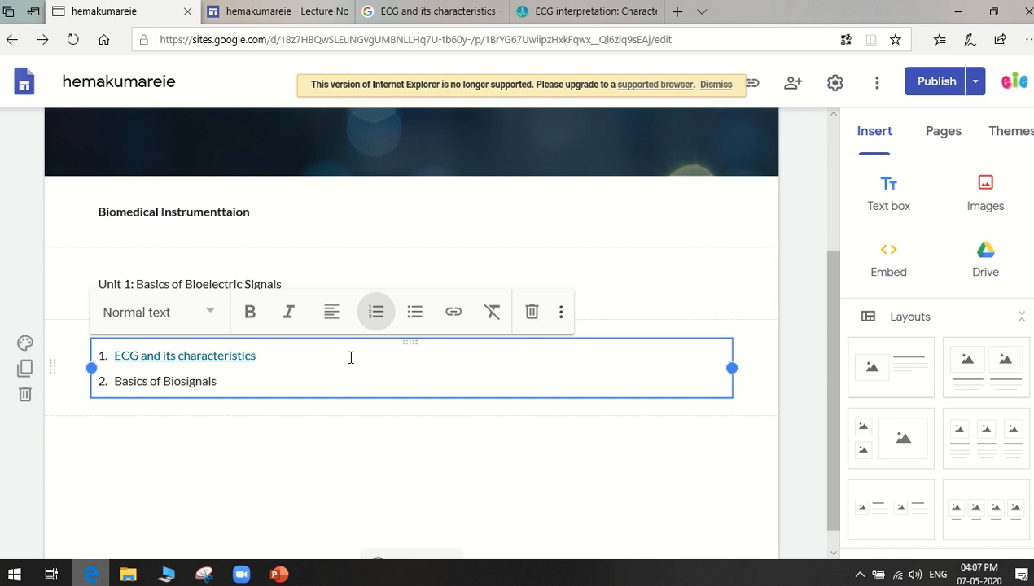
{"action": "left_click", "coordinate": [355, 454]}
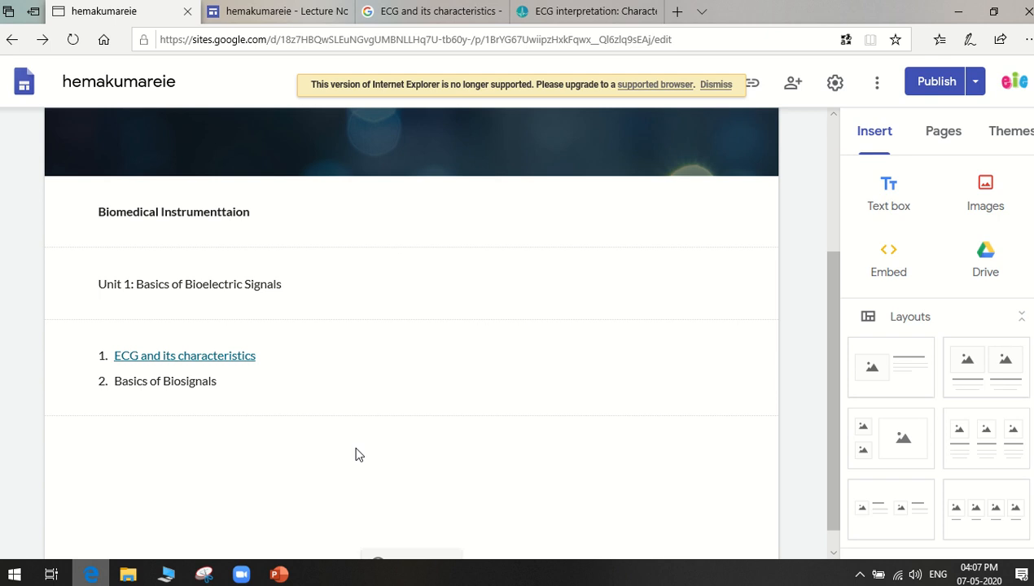
{"action": "mouse_move", "coordinate": [196, 152]}
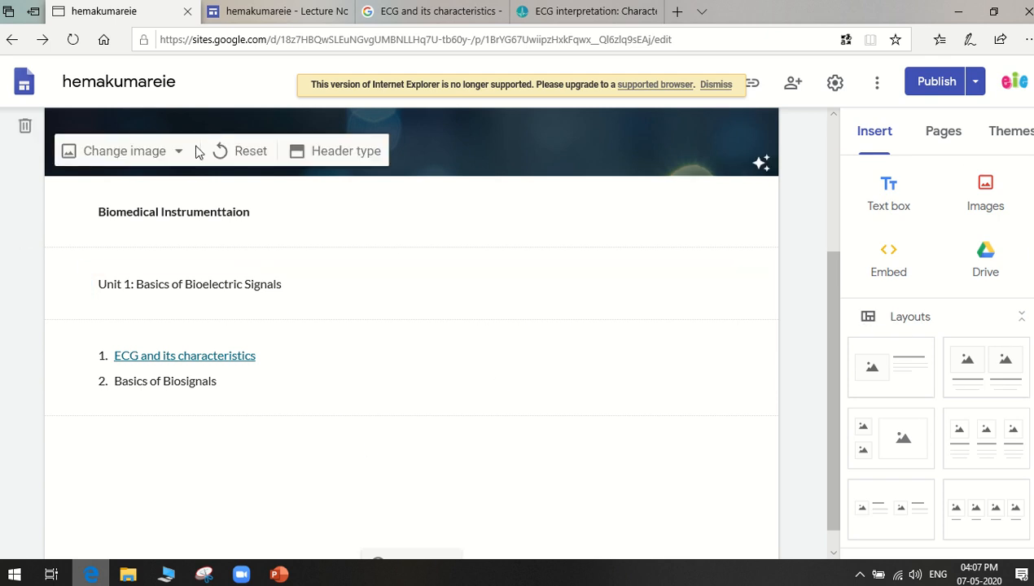
{"action": "scroll", "coordinate": [321, 454], "scroll_direction": "up", "scroll_amount": 3}
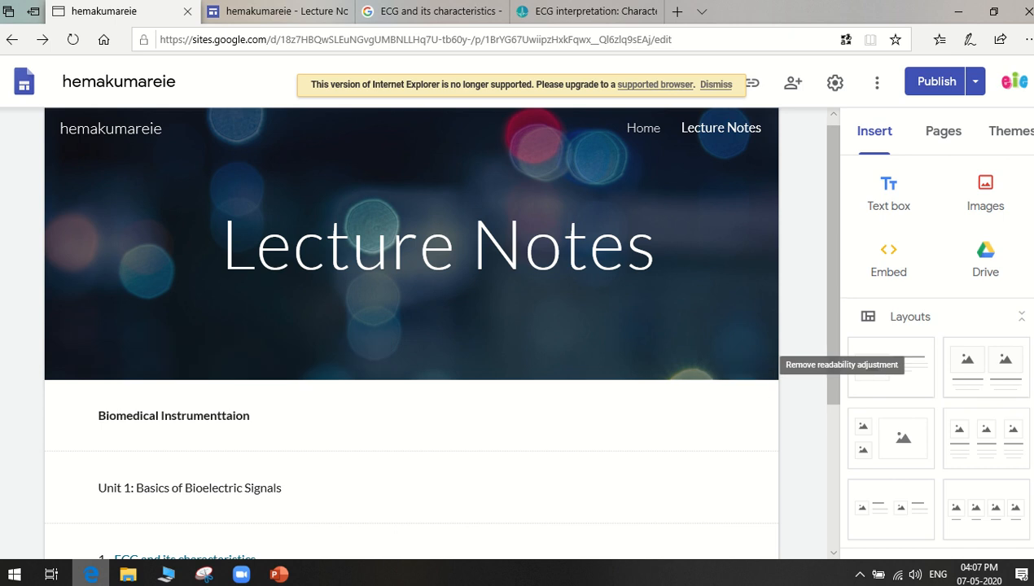
- Add a new page named "Contact Me" to the site
{"action": "left_click", "coordinate": [944, 131]}
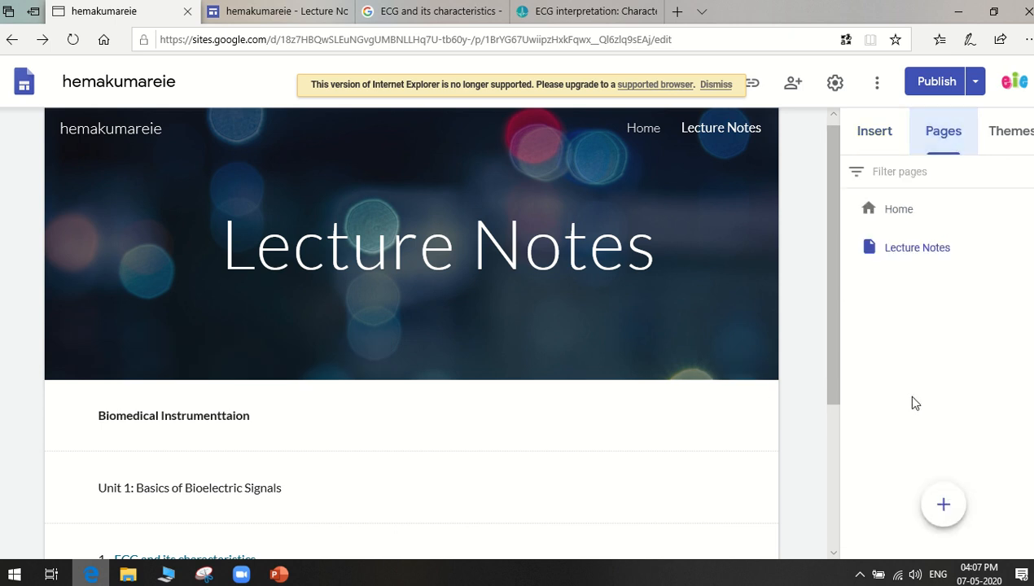
{"action": "left_click", "coordinate": [943, 505]}
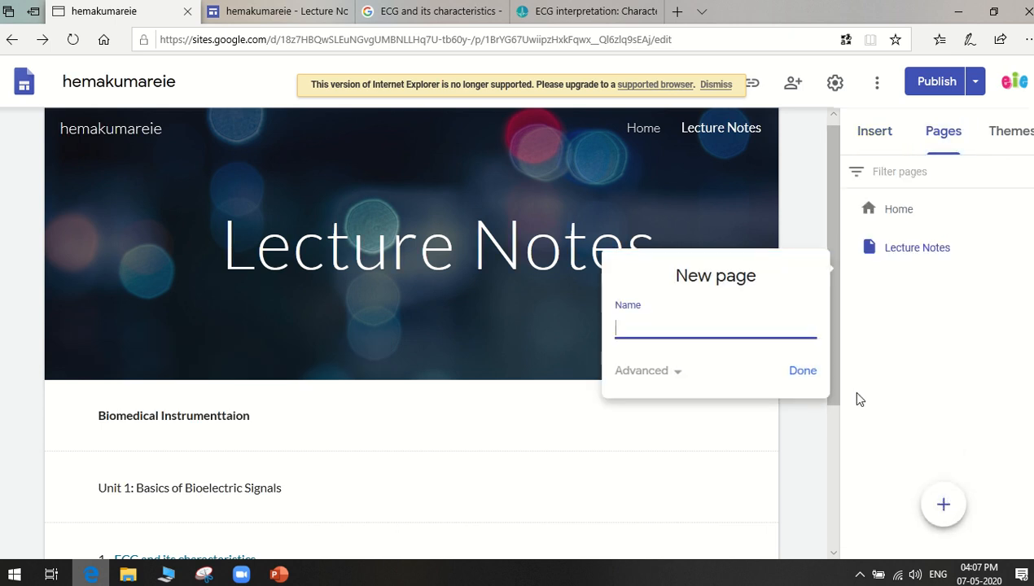
{"action": "type", "text": "Contact Me"}
{"action": "left_click", "coordinate": [788, 372]}
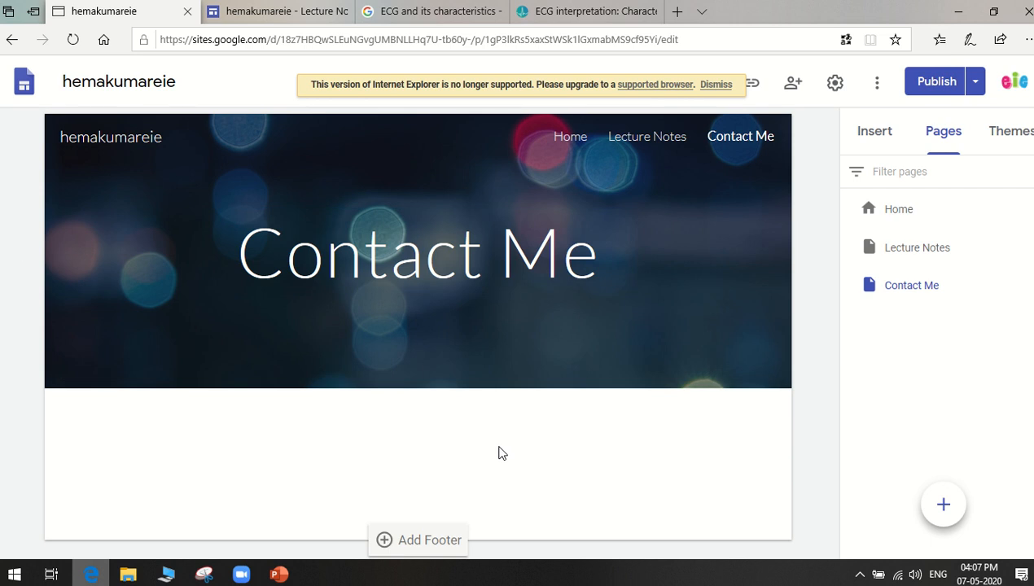
- Find the existing "Contact US" Google Form and insert it into the Contact Me page
{"action": "left_click", "coordinate": [874, 133]}
{"action": "scroll", "coordinate": [977, 488], "scroll_direction": "down", "scroll_amount": 5}
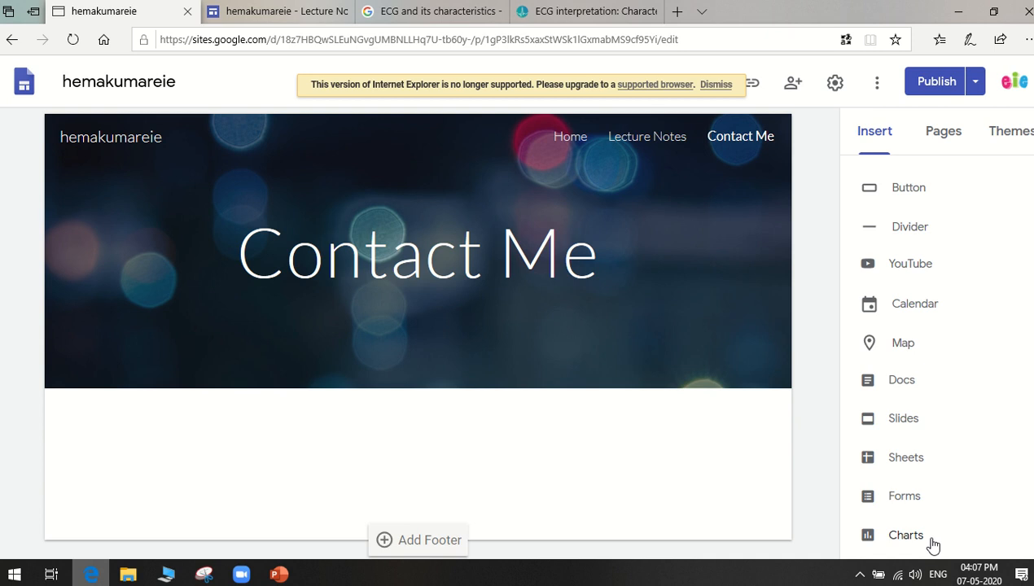
{"action": "left_click", "coordinate": [920, 497]}
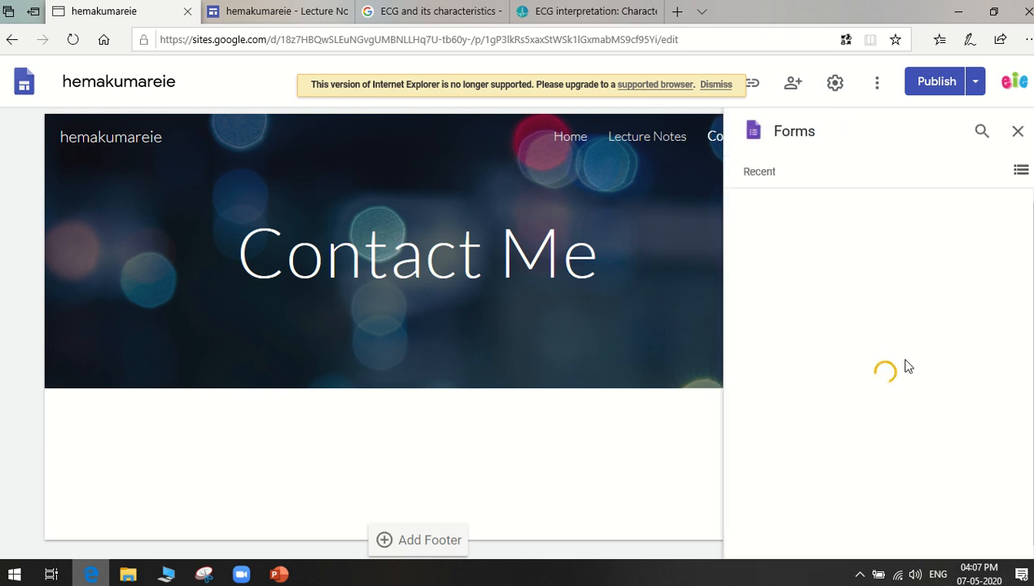
{"action": "scroll", "coordinate": [906, 363], "scroll_direction": "down", "scroll_amount": 3}
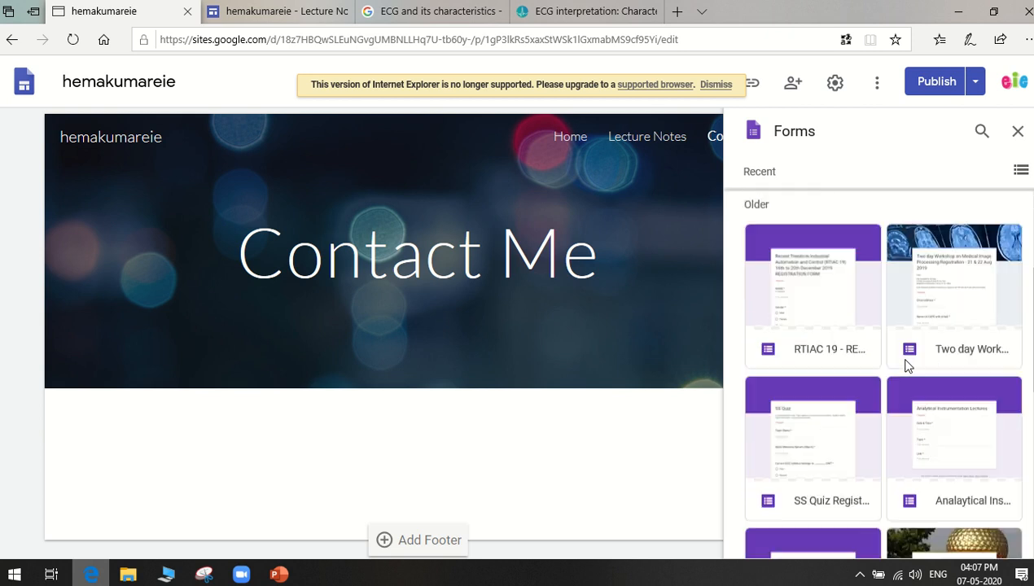
{"action": "scroll", "coordinate": [906, 363], "scroll_direction": "up", "scroll_amount": 3}
{"action": "scroll", "coordinate": [908, 367], "scroll_direction": "down", "scroll_amount": 1}
{"action": "scroll", "coordinate": [909, 366], "scroll_direction": "down", "scroll_amount": 10}
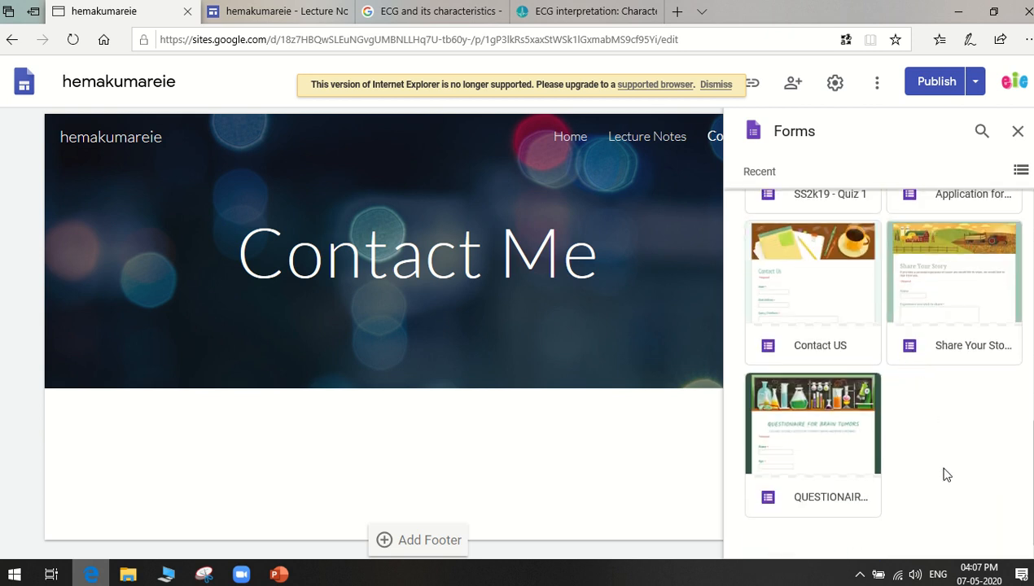
{"action": "scroll", "coordinate": [944, 474], "scroll_direction": "up", "scroll_amount": 10}
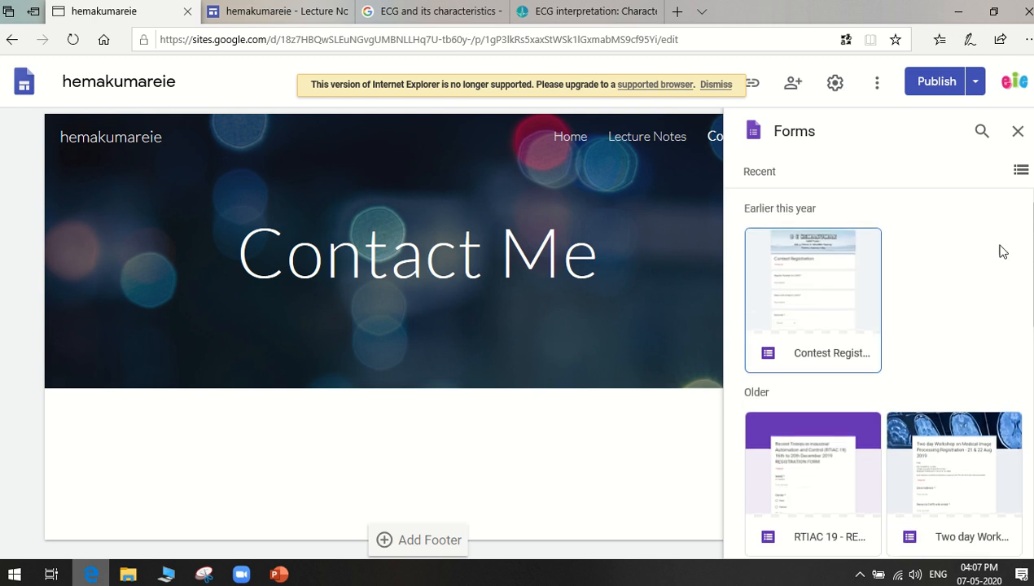
{"action": "left_click", "coordinate": [1019, 172]}
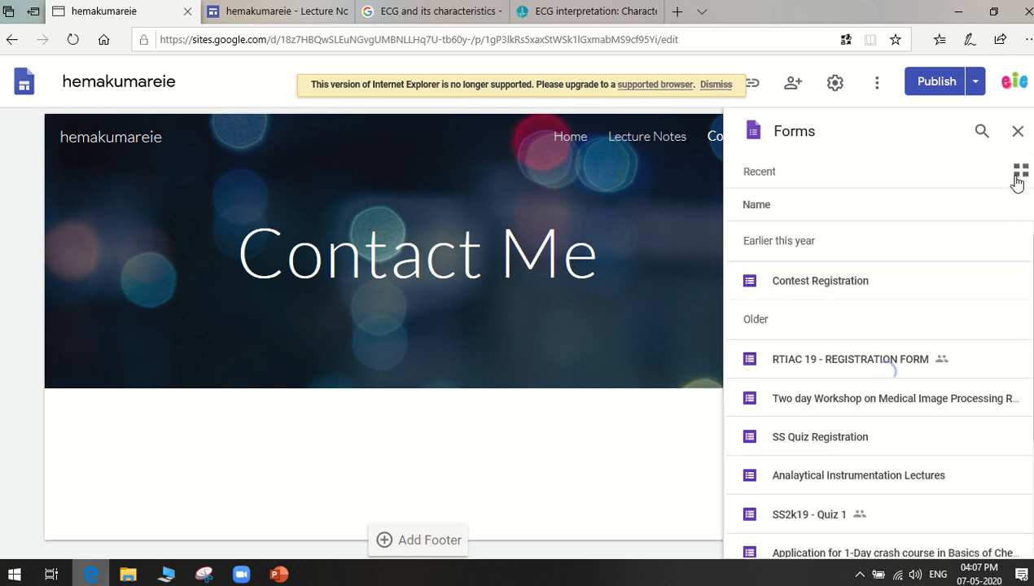
{"action": "scroll", "coordinate": [837, 344], "scroll_direction": "down", "scroll_amount": 5}
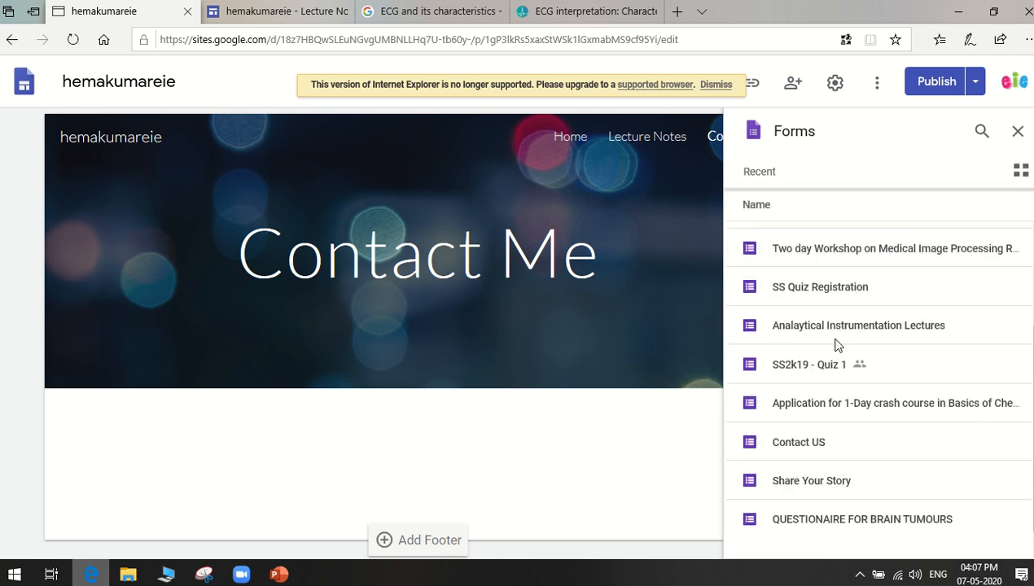
{"action": "scroll", "coordinate": [818, 449], "scroll_direction": "up", "scroll_amount": 5}
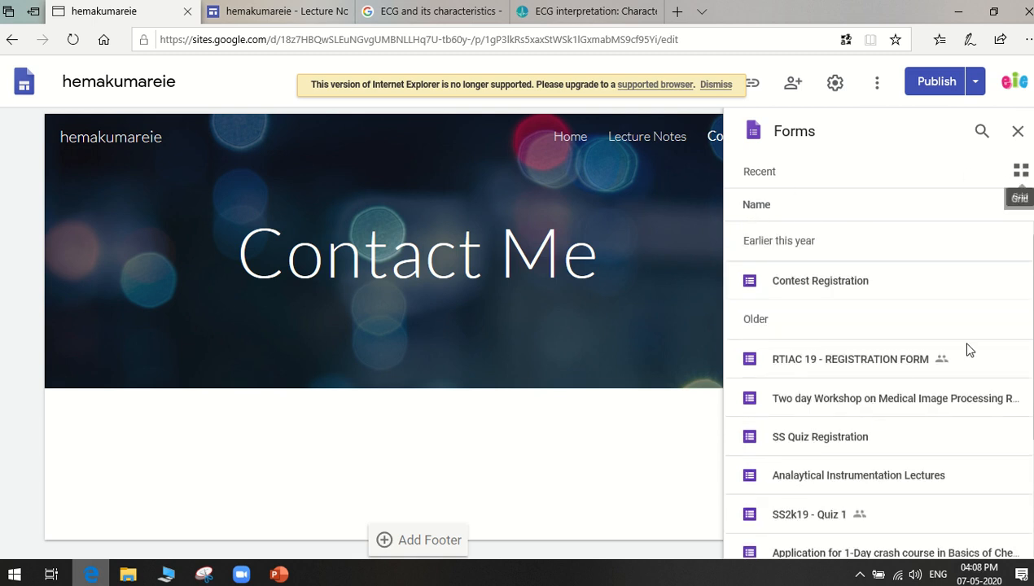
{"action": "scroll", "coordinate": [953, 396], "scroll_direction": "down", "scroll_amount": 1}
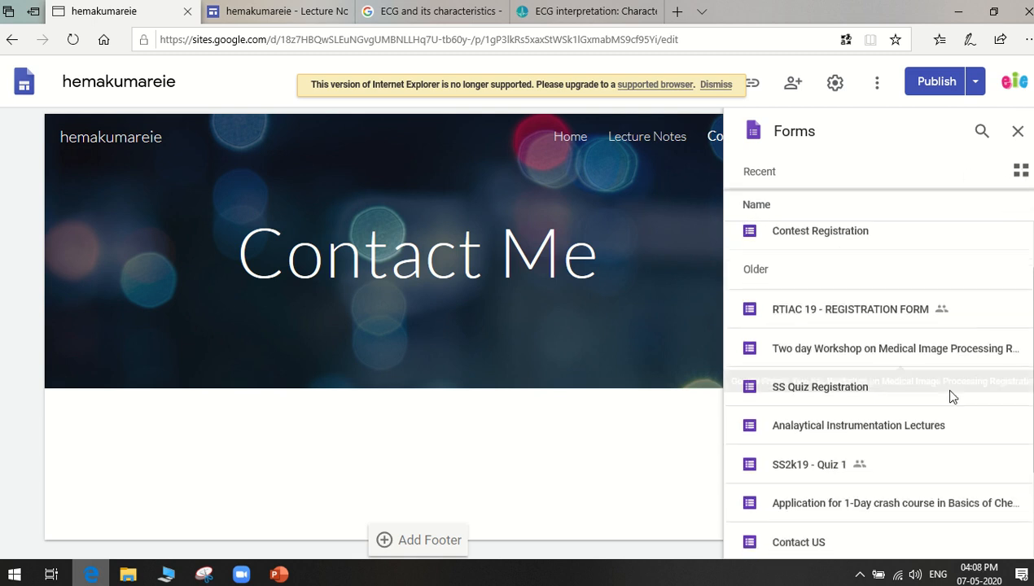
{"action": "left_click", "coordinate": [796, 542]}
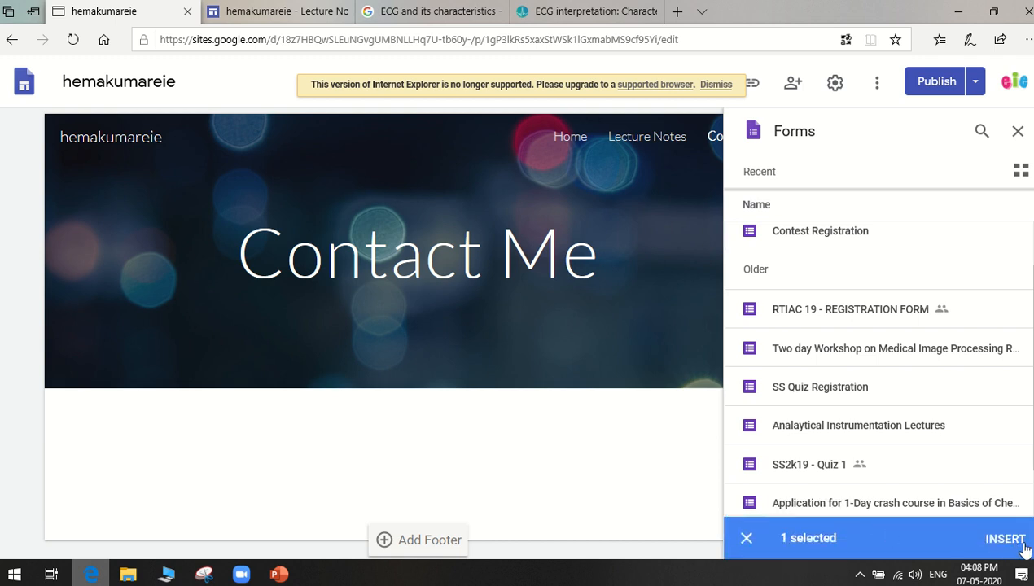
{"action": "left_click", "coordinate": [1014, 543]}
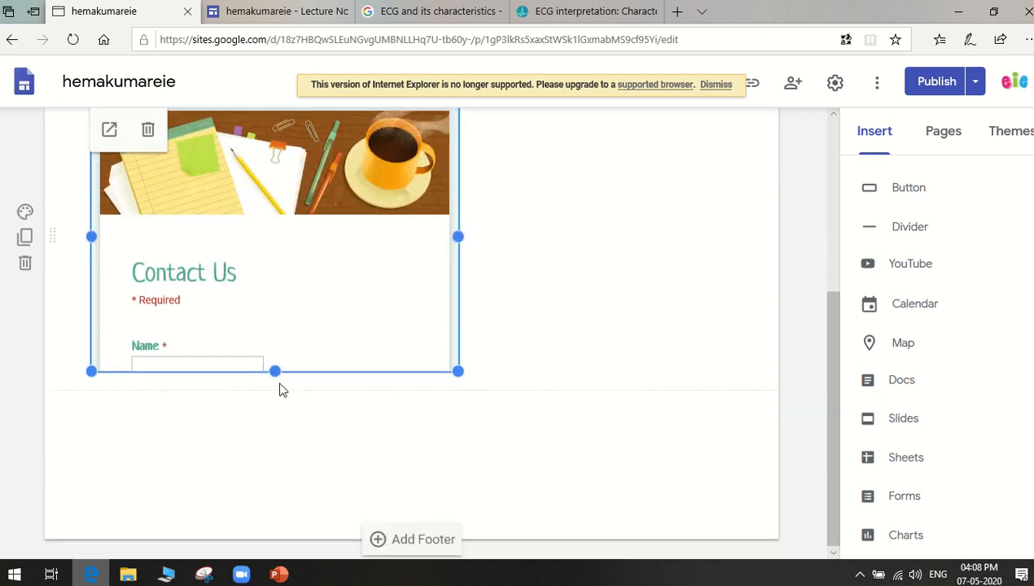
- Extend the embedded form's height down past its Google Forms footer, then widen it and centre it on the page
{"action": "left_click_drag", "start_coordinate": [275, 371], "coordinate": [274, 542]}
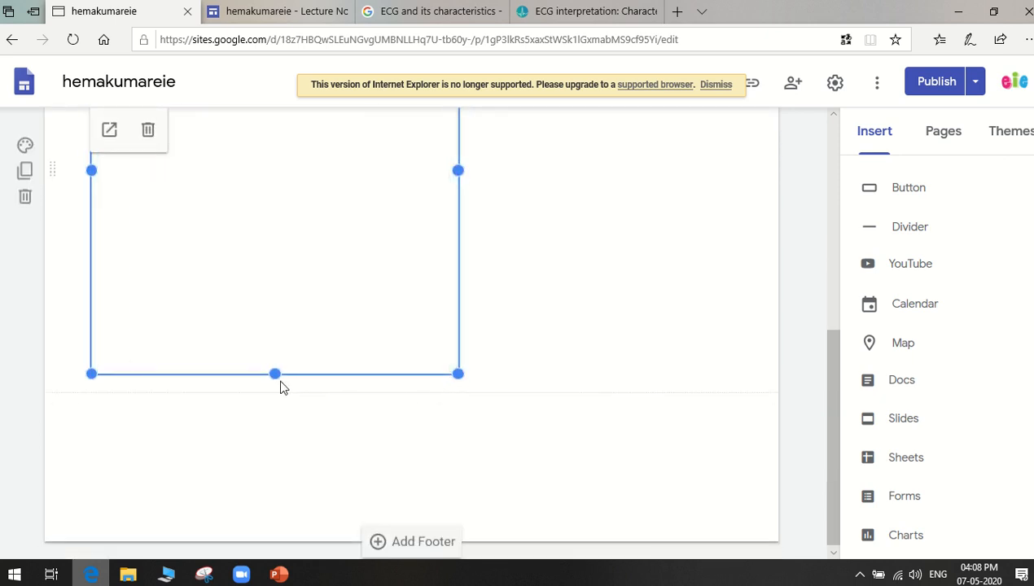
{"action": "left_click_drag", "start_coordinate": [275, 374], "coordinate": [272, 554]}
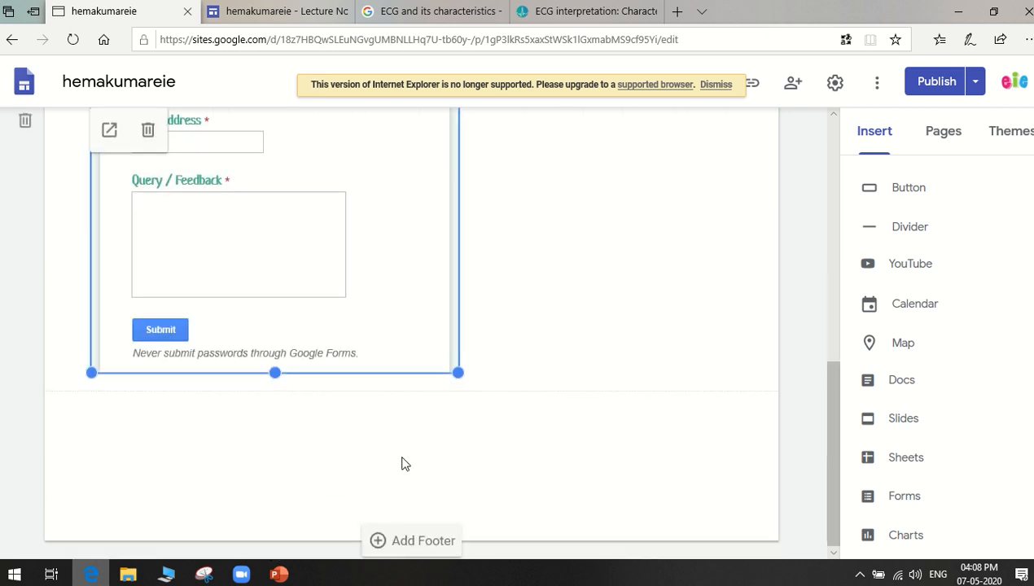
{"action": "left_click_drag", "start_coordinate": [277, 377], "coordinate": [282, 500]}
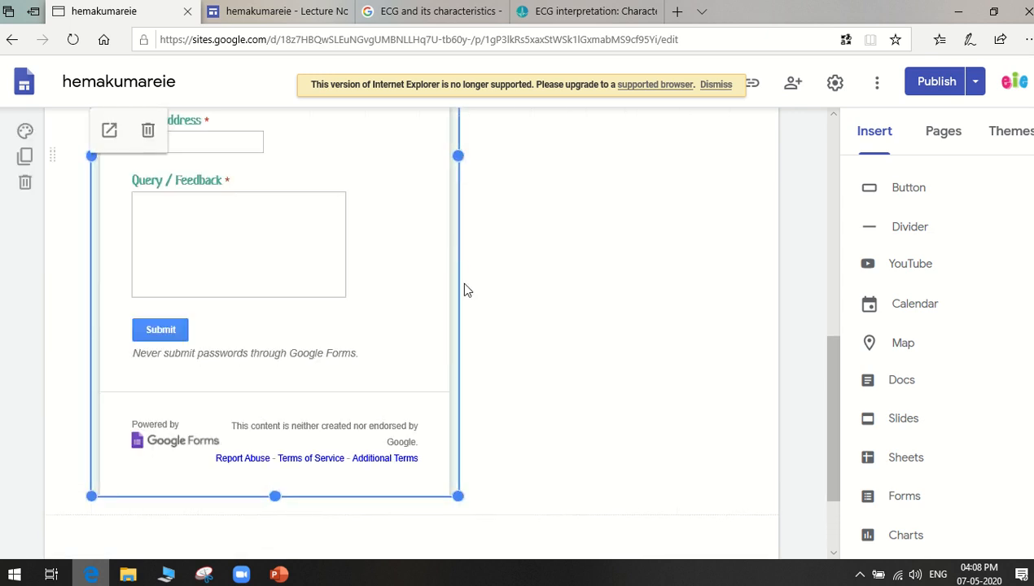
{"action": "scroll", "coordinate": [462, 276], "scroll_direction": "up", "scroll_amount": 5}
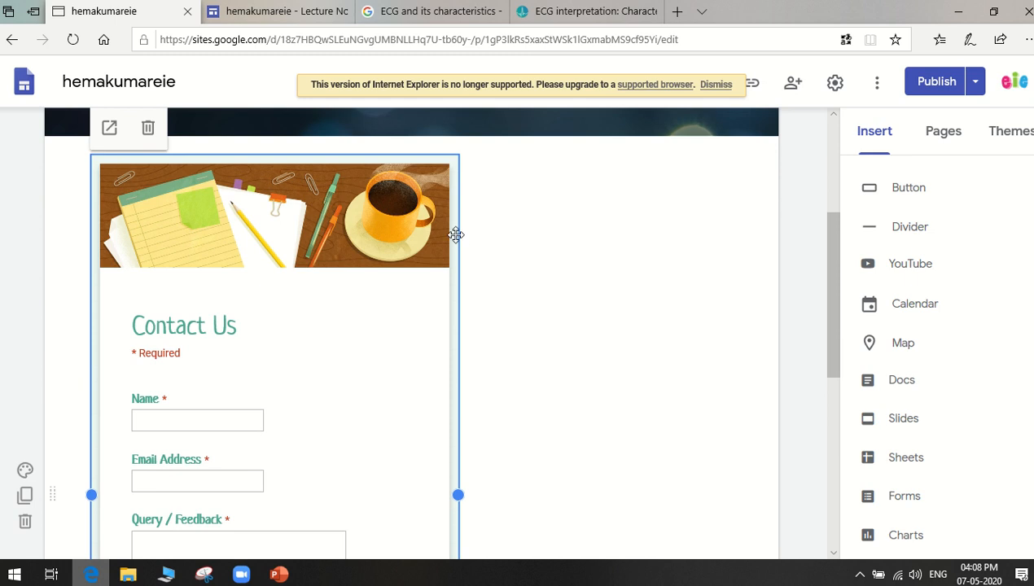
{"action": "left_click_drag", "start_coordinate": [458, 234], "coordinate": [453, 294]}
{"action": "scroll", "coordinate": [676, 407], "scroll_direction": "up", "scroll_amount": 3}
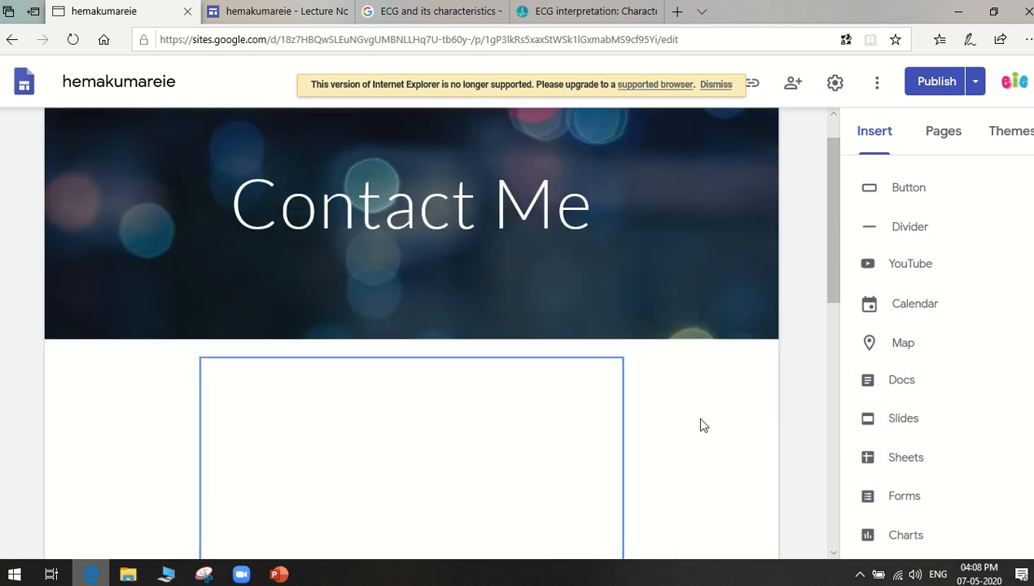
- Look over the Contact Me page and check the embedded form's fields, submit button and footer
{"action": "scroll", "coordinate": [710, 464], "scroll_direction": "down", "scroll_amount": 5}
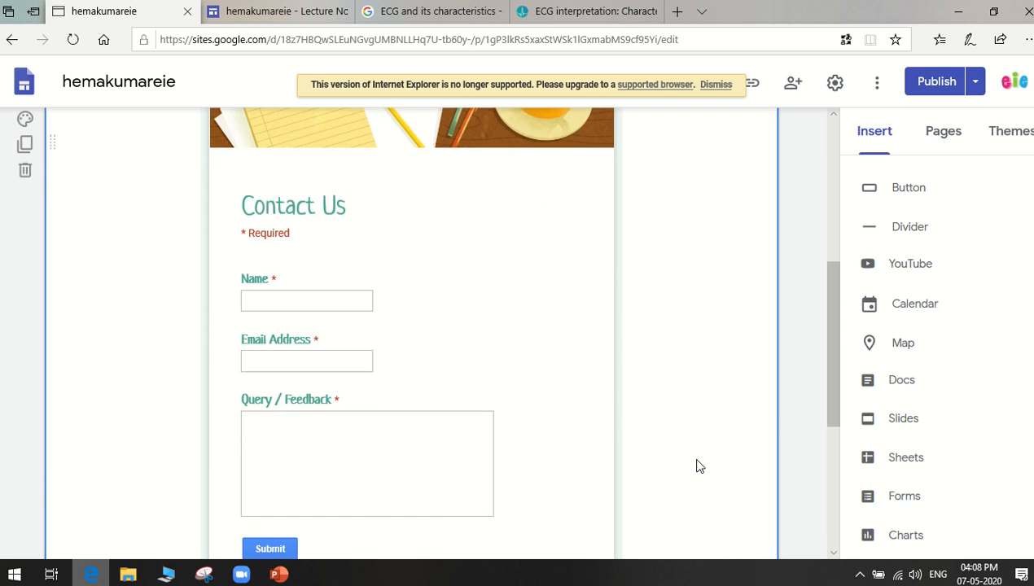
{"action": "scroll", "coordinate": [698, 466], "scroll_direction": "up", "scroll_amount": 2}
{"action": "left_click", "coordinate": [326, 207]}
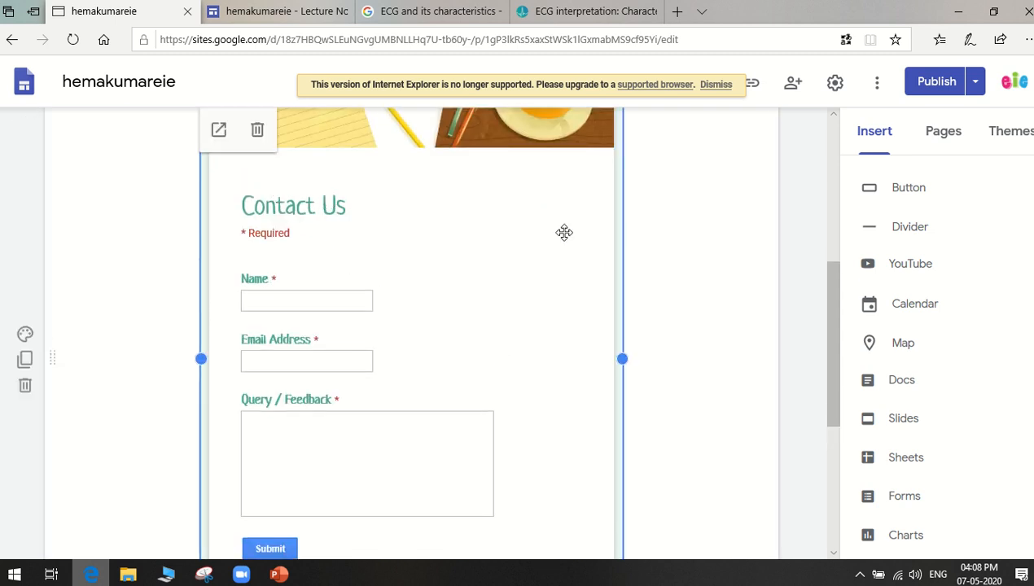
{"action": "left_click", "coordinate": [670, 288]}
{"action": "scroll", "coordinate": [311, 385], "scroll_direction": "down", "scroll_amount": 3}
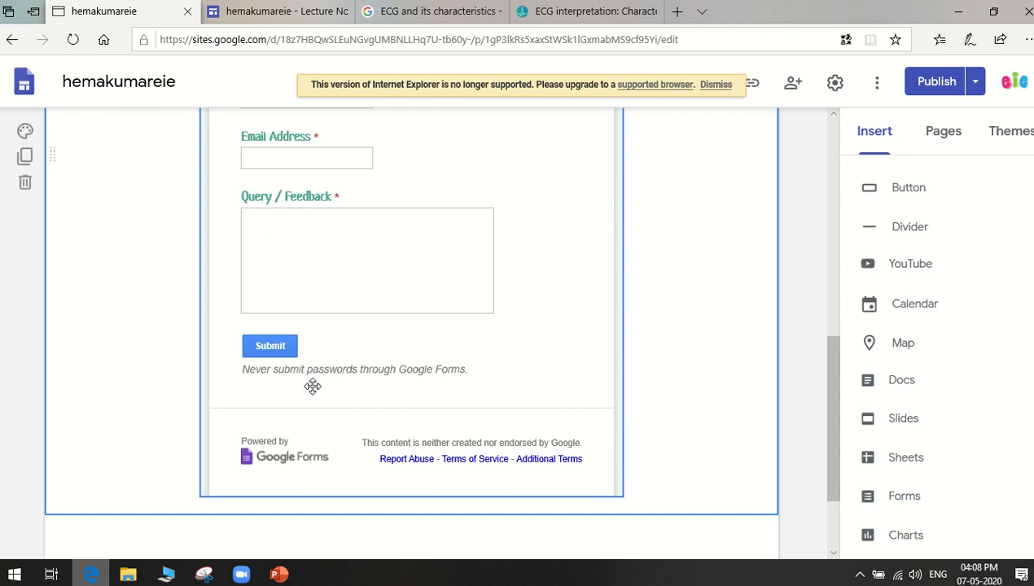
{"action": "scroll", "coordinate": [607, 489], "scroll_direction": "up", "scroll_amount": 8}
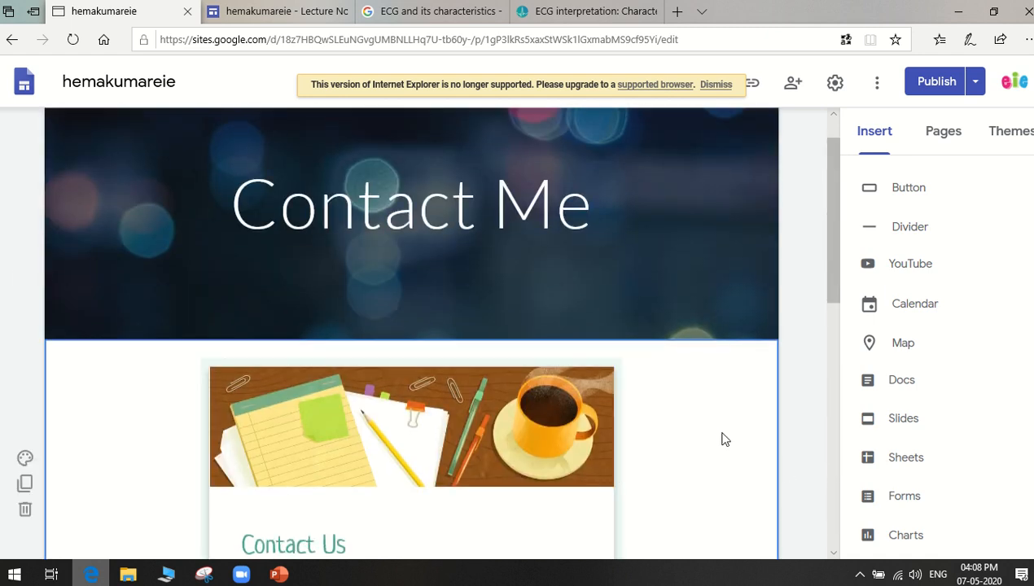
{"action": "scroll", "coordinate": [719, 440], "scroll_direction": "down", "scroll_amount": 8}
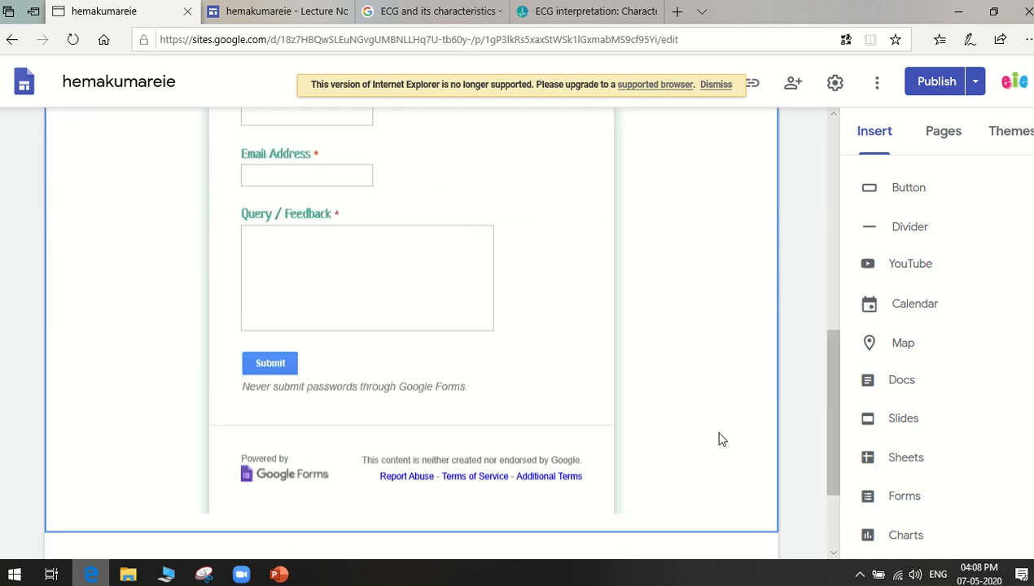
{"action": "scroll", "coordinate": [717, 438], "scroll_direction": "up", "scroll_amount": 5}
{"action": "scroll", "coordinate": [714, 438], "scroll_direction": "up", "scroll_amount": 4}
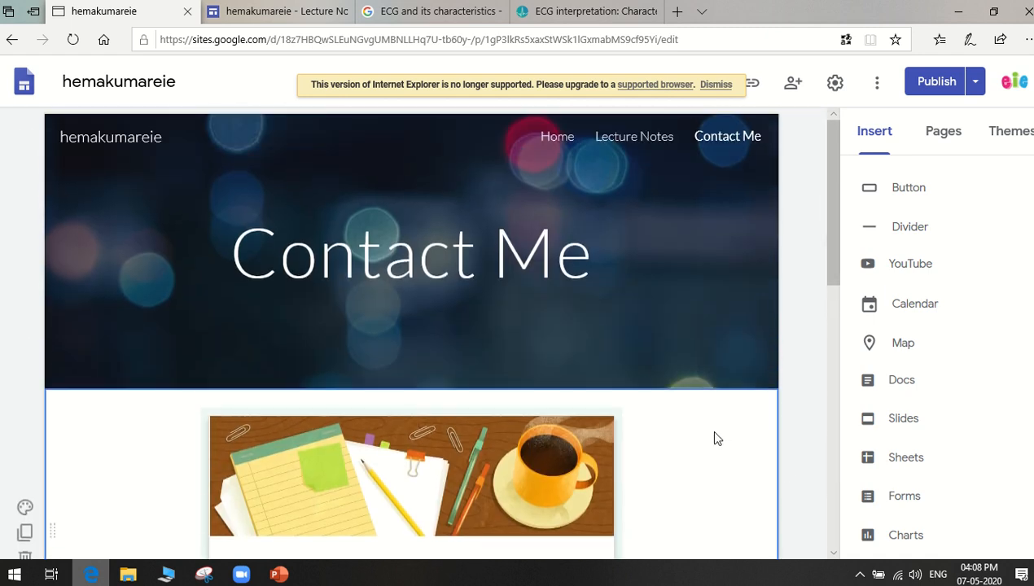
- Publish the pending site changes and reload the published Lecture Notes page
{"action": "left_click", "coordinate": [937, 82]}
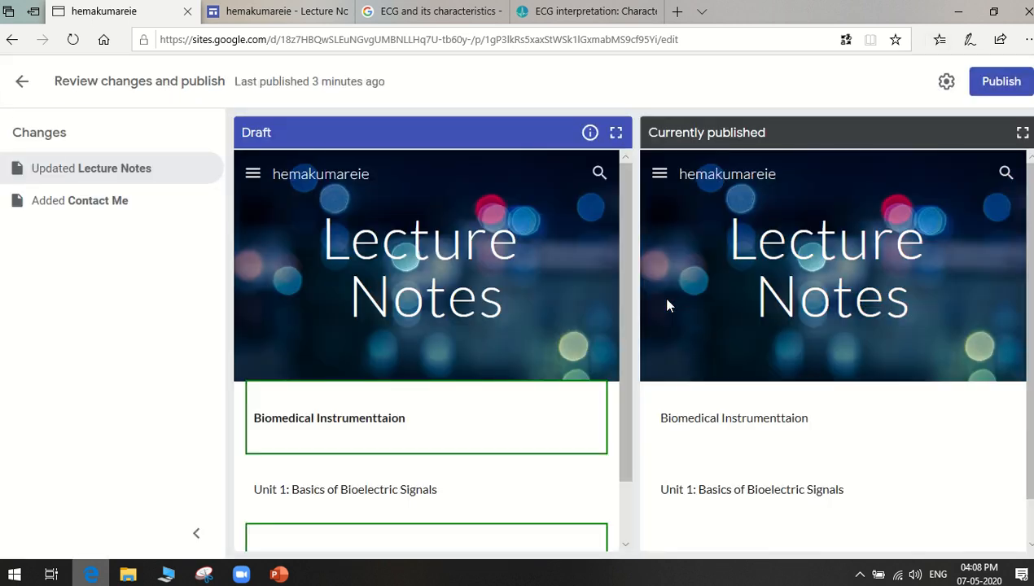
{"action": "left_click", "coordinate": [994, 82]}
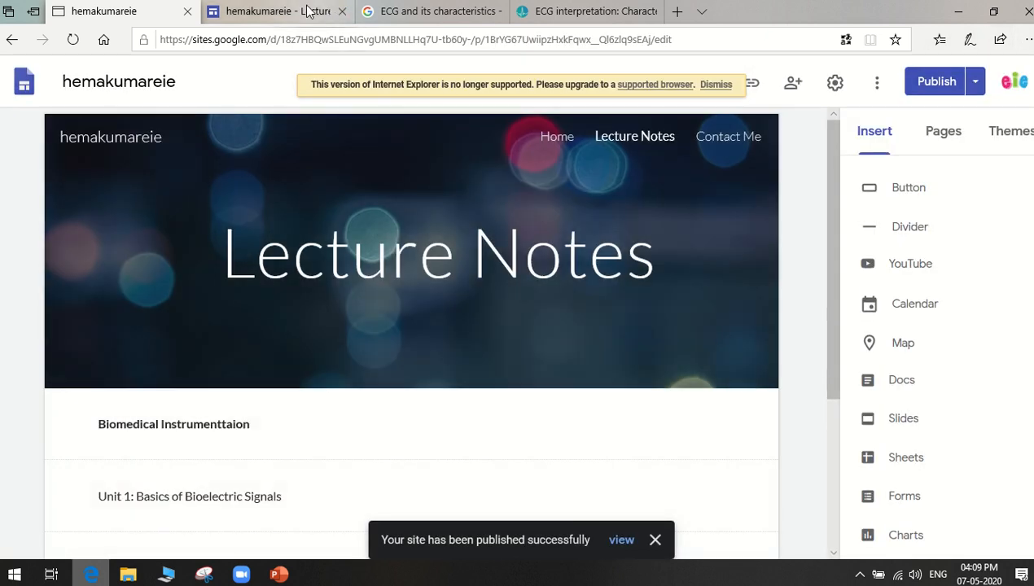
{"action": "left_click", "coordinate": [303, 10]}
{"action": "left_click", "coordinate": [72, 39]}
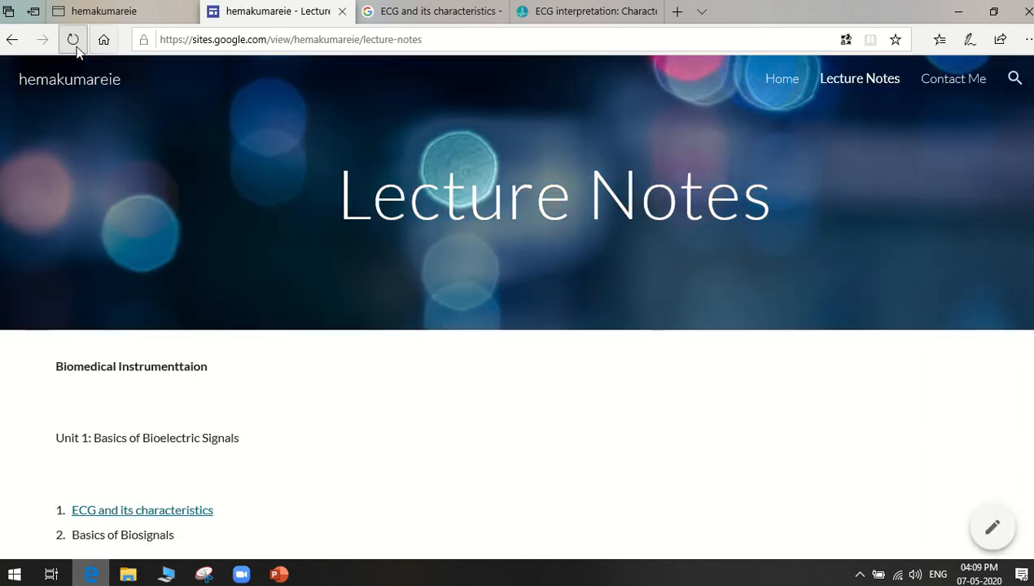
- Check the published Lecture Notes, Home and Contact Me pages through the site navigation, including the embedded contact form
{"action": "scroll", "coordinate": [756, 301], "scroll_direction": "down", "scroll_amount": 1}
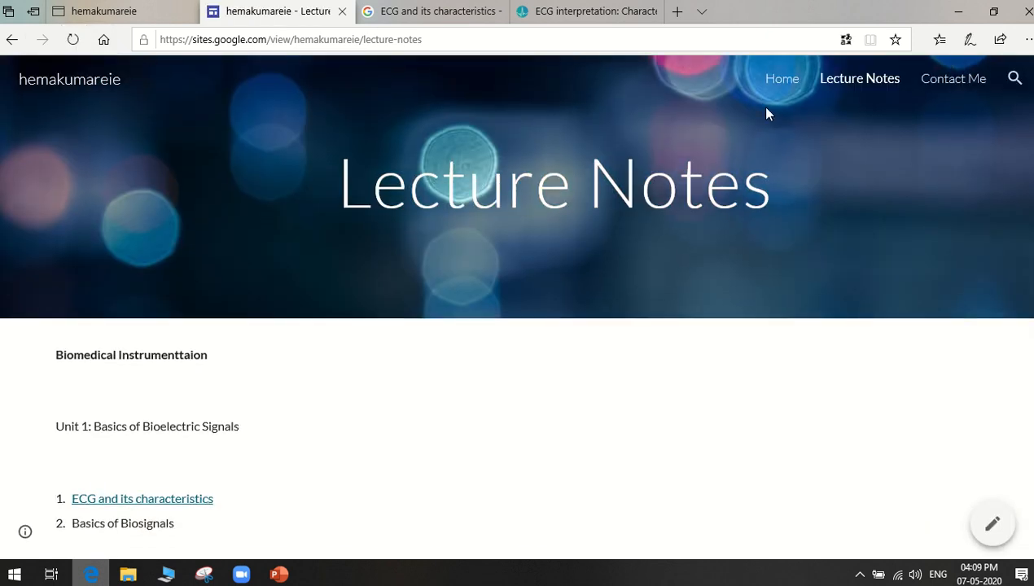
{"action": "left_click", "coordinate": [780, 85]}
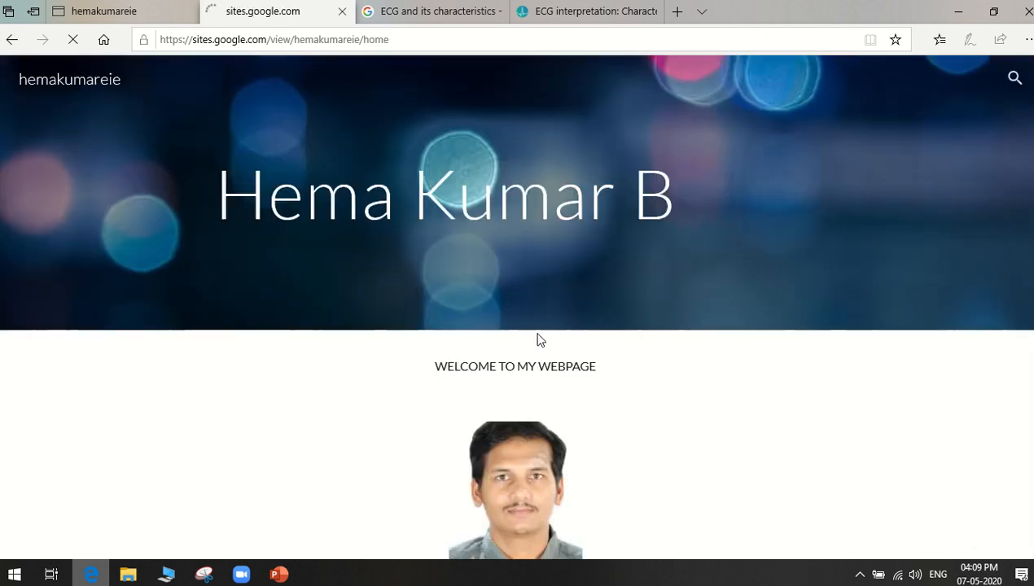
{"action": "scroll", "coordinate": [554, 407], "scroll_direction": "down", "scroll_amount": 3}
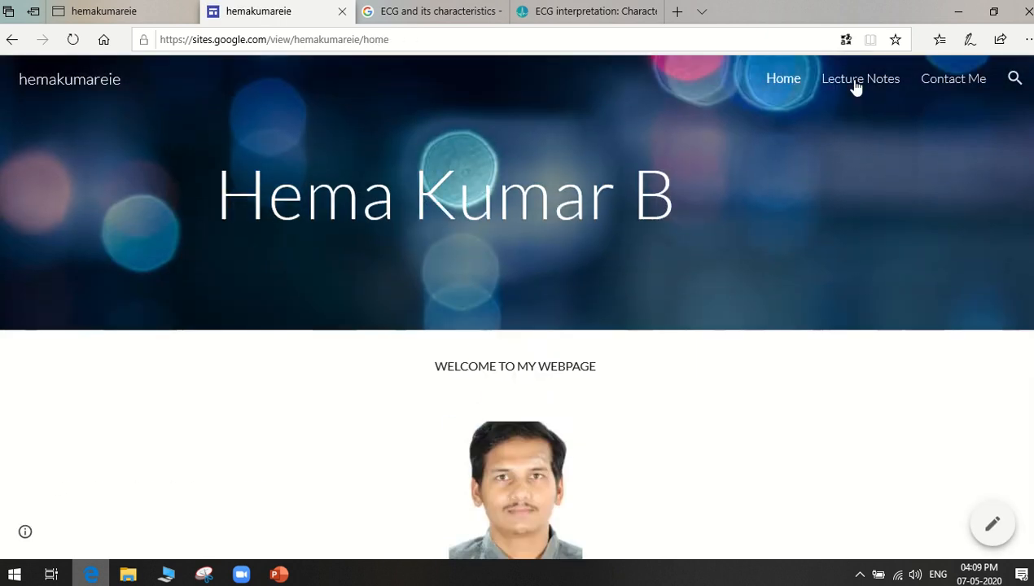
{"action": "left_click", "coordinate": [853, 84]}
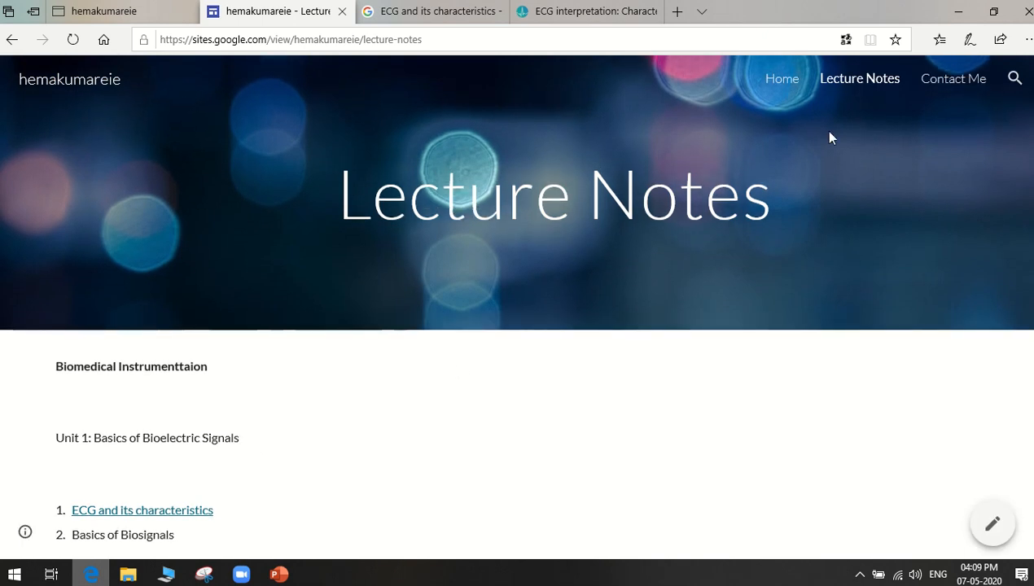
{"action": "left_click", "coordinate": [952, 82]}
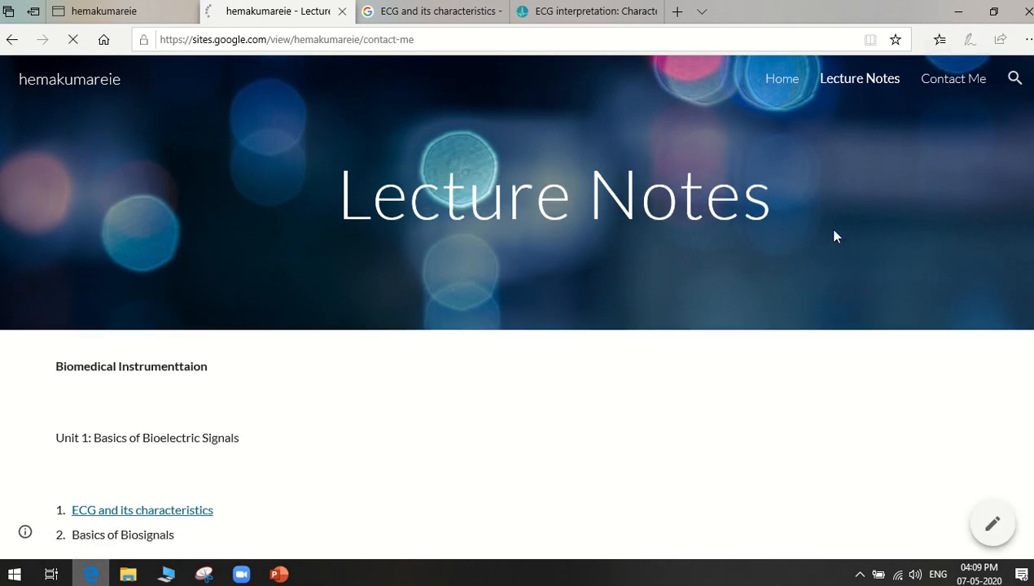
{"action": "scroll", "coordinate": [690, 348], "scroll_direction": "down", "scroll_amount": 2}
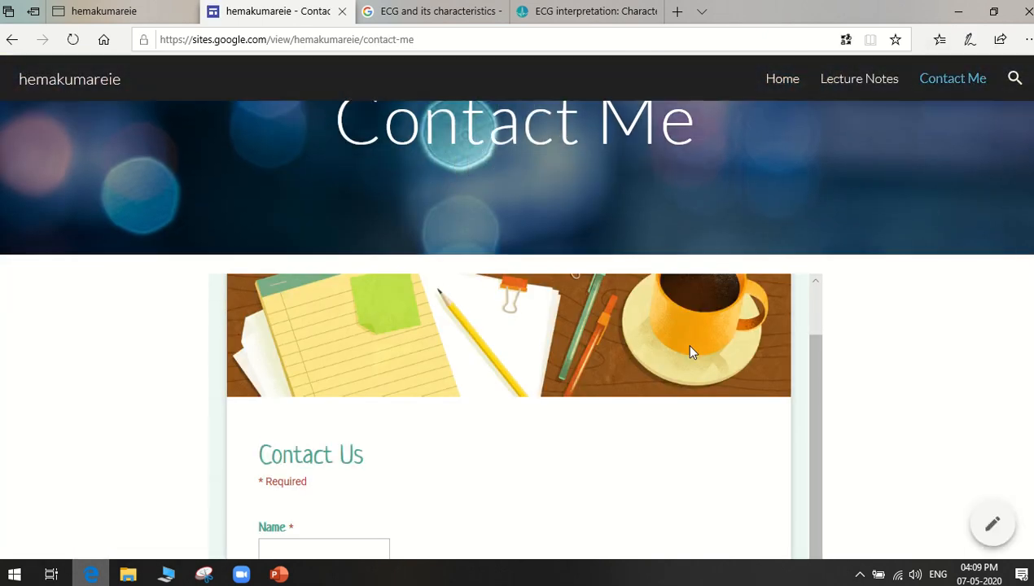
{"action": "scroll", "coordinate": [882, 398], "scroll_direction": "down", "scroll_amount": 5}
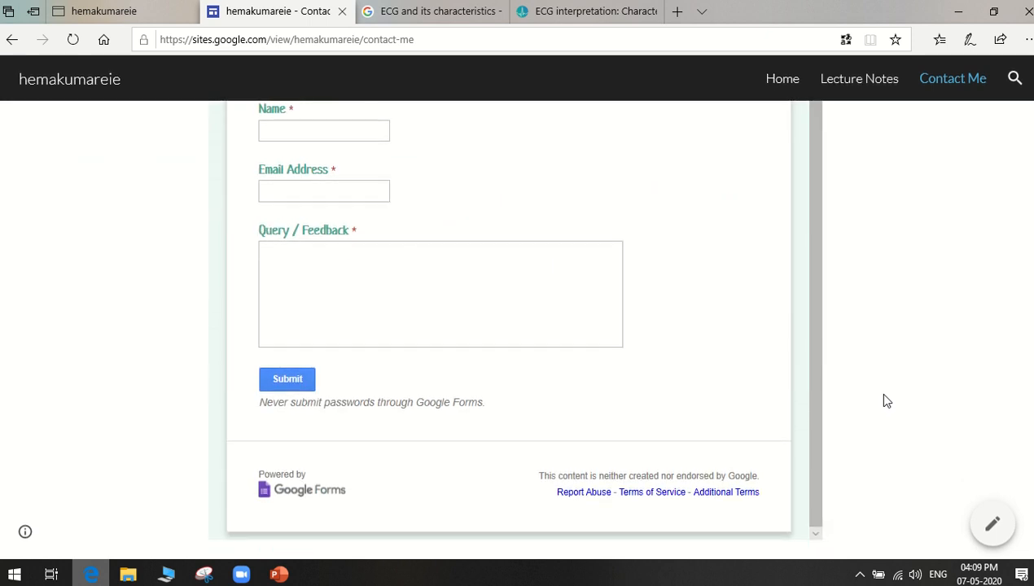
- Look over the published Contact Me page, including the form's name, email and query fields and its submit button
{"action": "scroll", "coordinate": [887, 400], "scroll_direction": "up", "scroll_amount": 3}
{"action": "scroll", "coordinate": [886, 401], "scroll_direction": "up", "scroll_amount": 1}
{"action": "scroll", "coordinate": [887, 400], "scroll_direction": "down", "scroll_amount": 2}
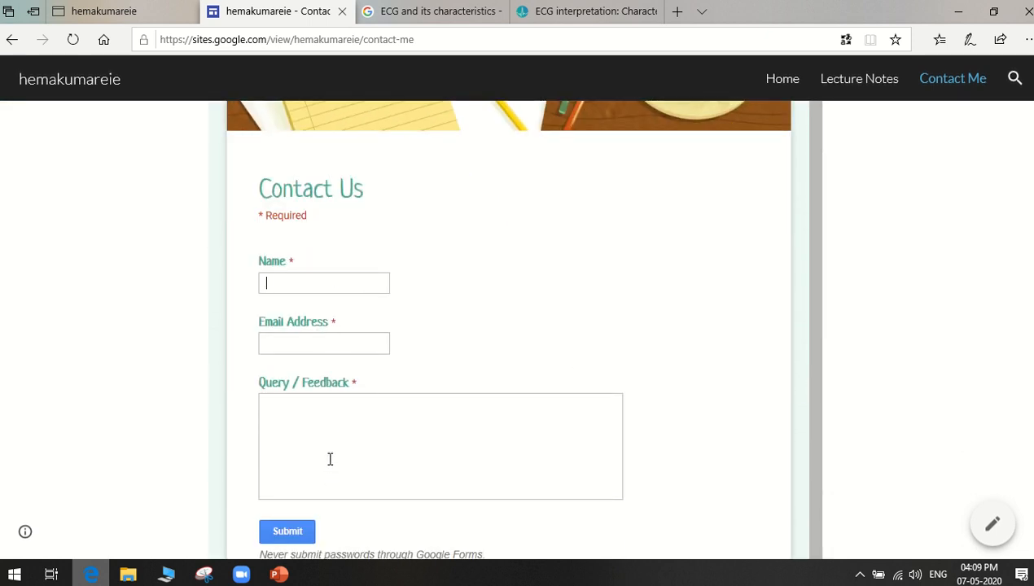
{"action": "scroll", "coordinate": [329, 459], "scroll_direction": "down", "scroll_amount": 3}
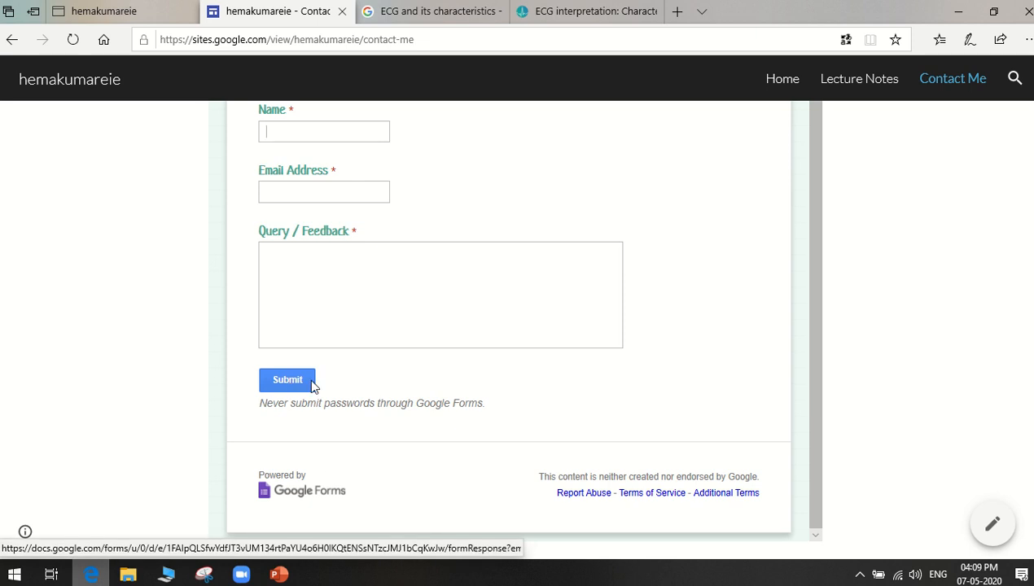
{"action": "scroll", "coordinate": [948, 403], "scroll_direction": "up", "scroll_amount": 6}
{"action": "scroll", "coordinate": [952, 404], "scroll_direction": "up", "scroll_amount": 3}
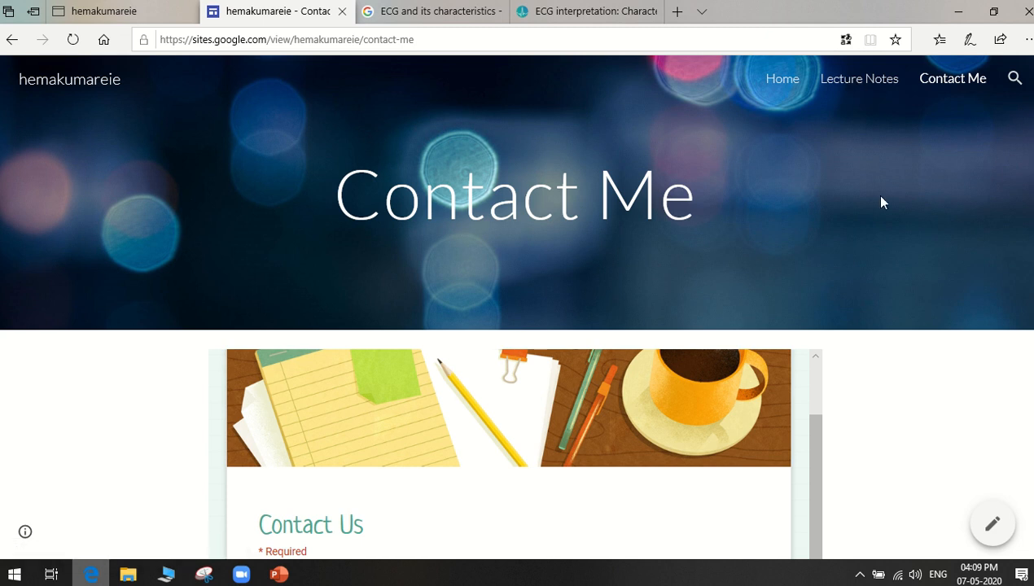
- In the site editor's Lecture Notes page, insert a divider and place it between the Biomedical Instrumenttaion heading and the Unit 1 line
{"action": "left_click", "coordinate": [167, 11]}
{"action": "mouse_move", "coordinate": [486, 5]}
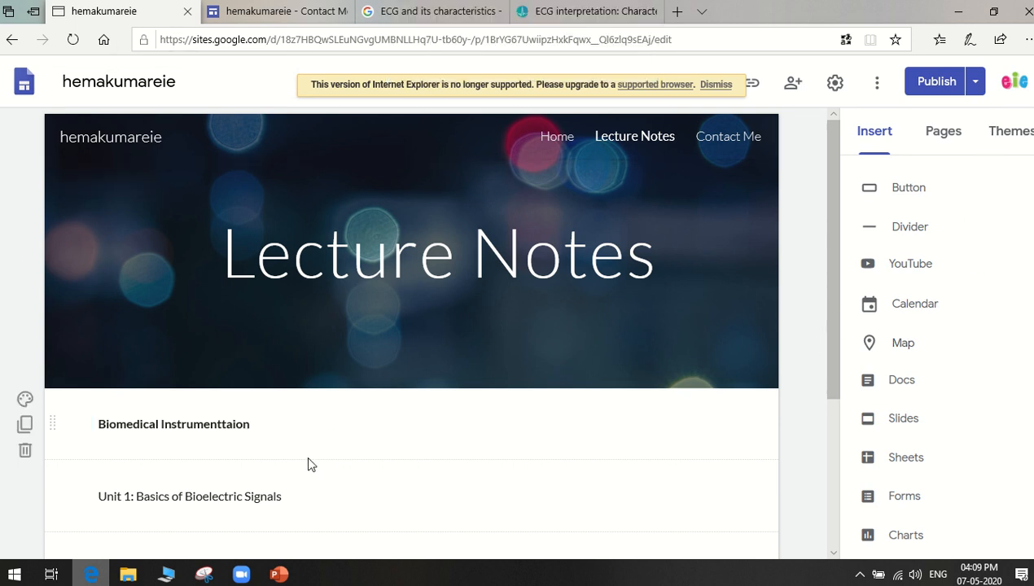
{"action": "scroll", "coordinate": [313, 462], "scroll_direction": "down", "scroll_amount": 1}
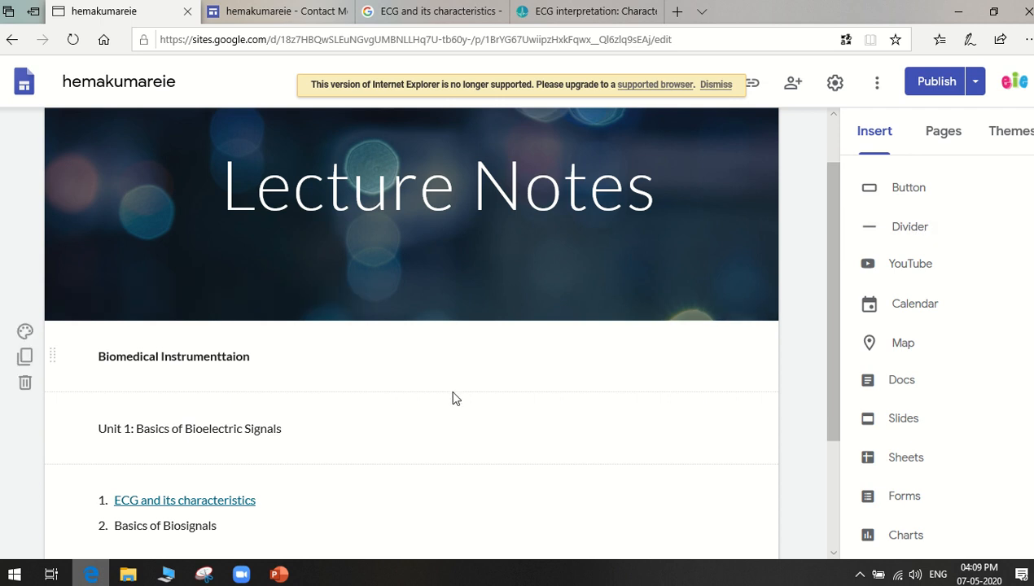
{"action": "left_click", "coordinate": [330, 357]}
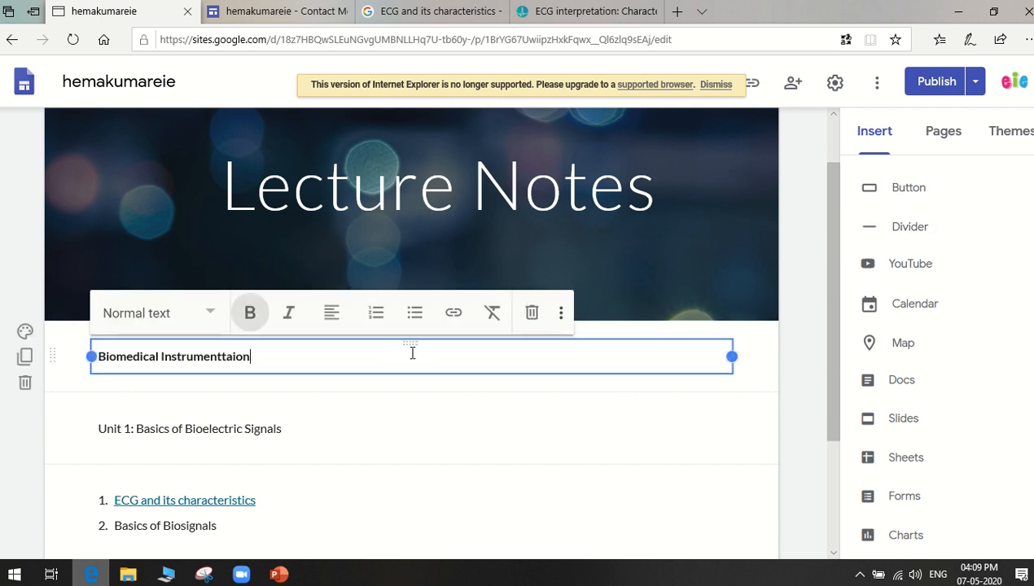
{"action": "left_click", "coordinate": [900, 230]}
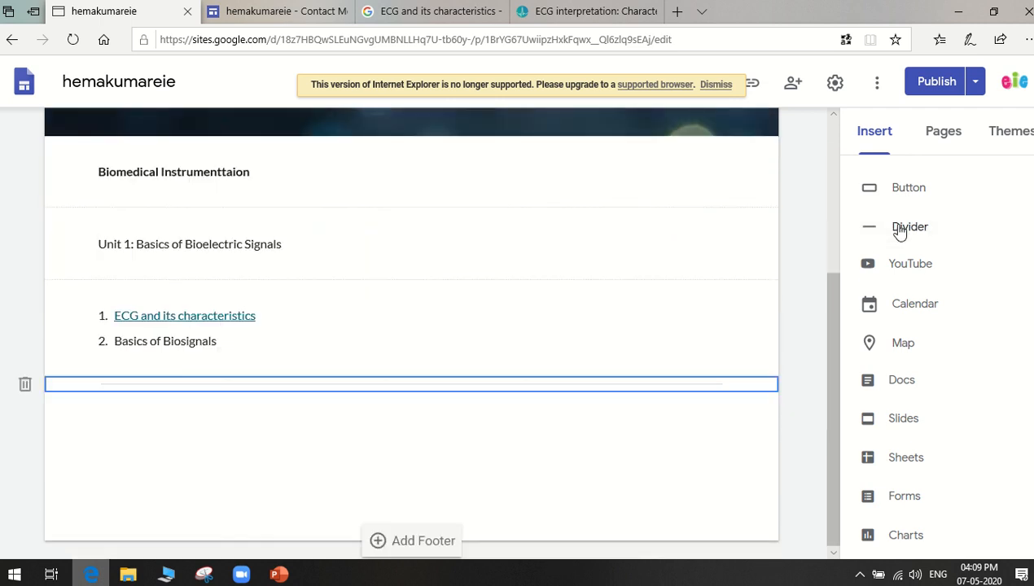
{"action": "left_click_drag", "start_coordinate": [376, 385], "coordinate": [366, 231]}
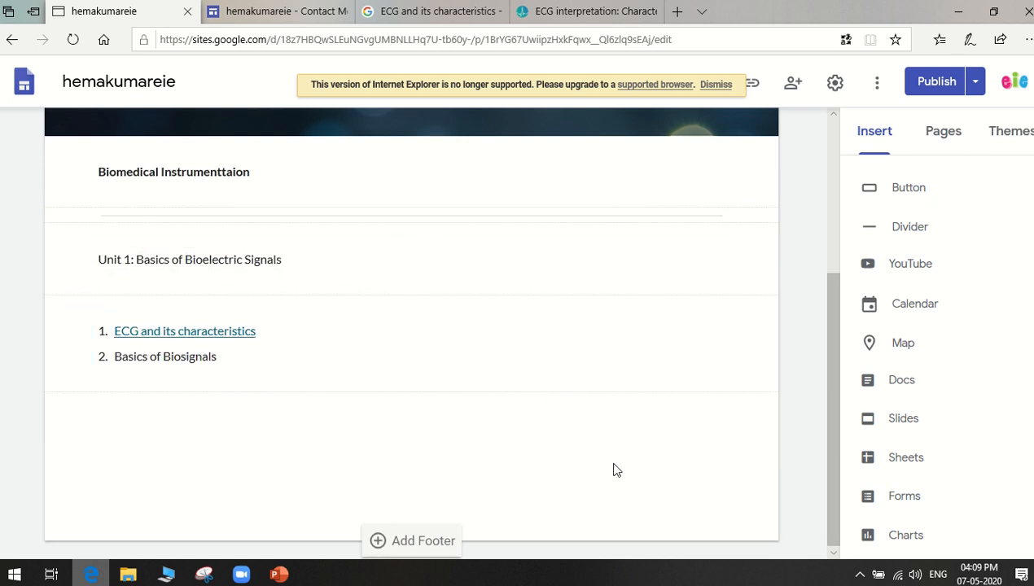
{"action": "left_click", "coordinate": [368, 364]}
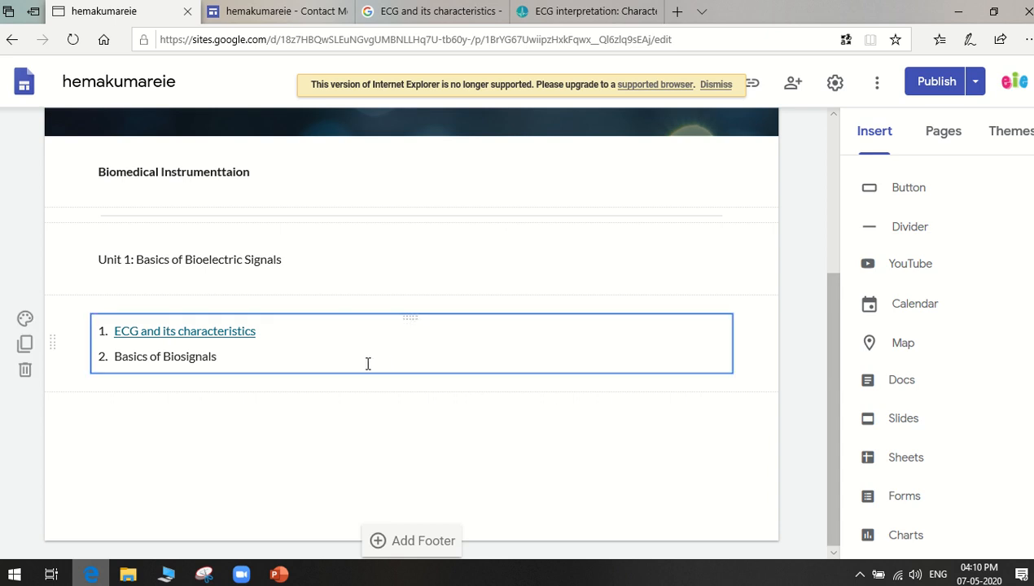
{"action": "left_click", "coordinate": [359, 360]}
{"action": "left_click", "coordinate": [338, 417]}
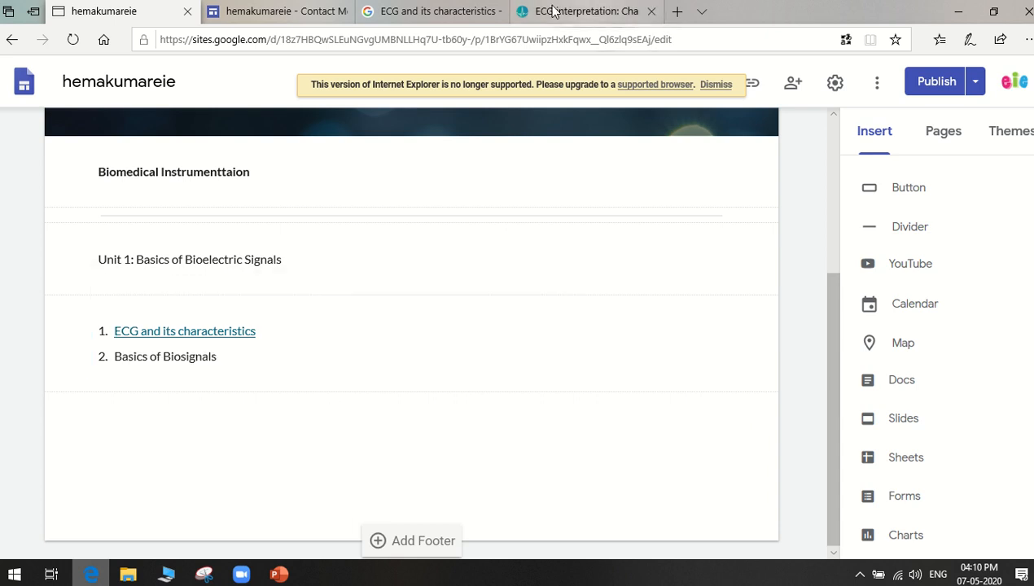
- Go to youtube.com in the browser tab that holds the ECG and its characteristics search results
{"action": "left_click", "coordinate": [424, 11]}
{"action": "scroll", "coordinate": [388, 78], "scroll_direction": "up", "scroll_amount": 4}
{"action": "scroll", "coordinate": [330, 122], "scroll_direction": "up", "scroll_amount": 4}
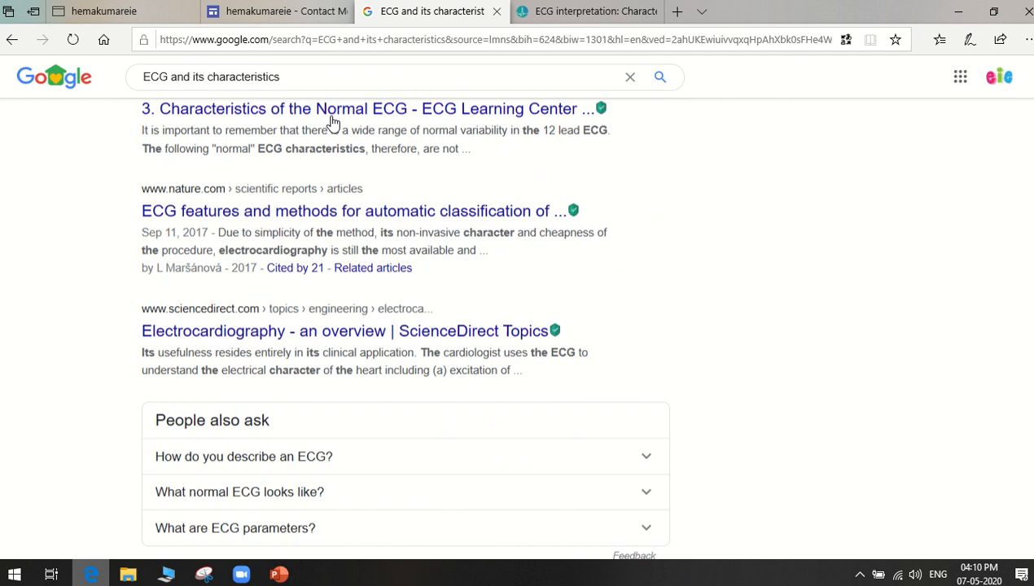
{"action": "left_click_drag", "start_coordinate": [326, 79], "coordinate": [2, 73]}
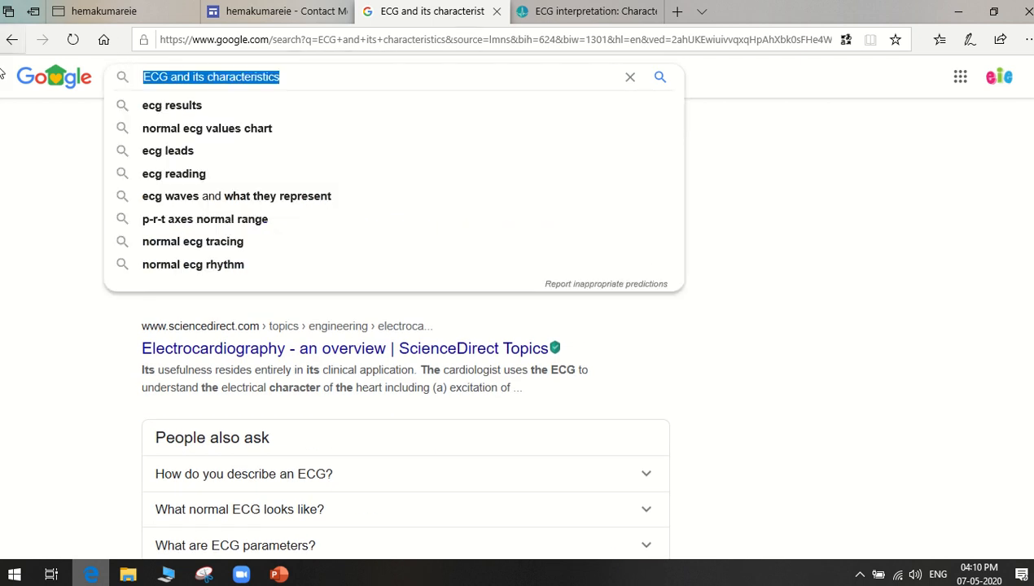
{"action": "left_click", "coordinate": [193, 39]}
{"action": "type", "text": "y"}
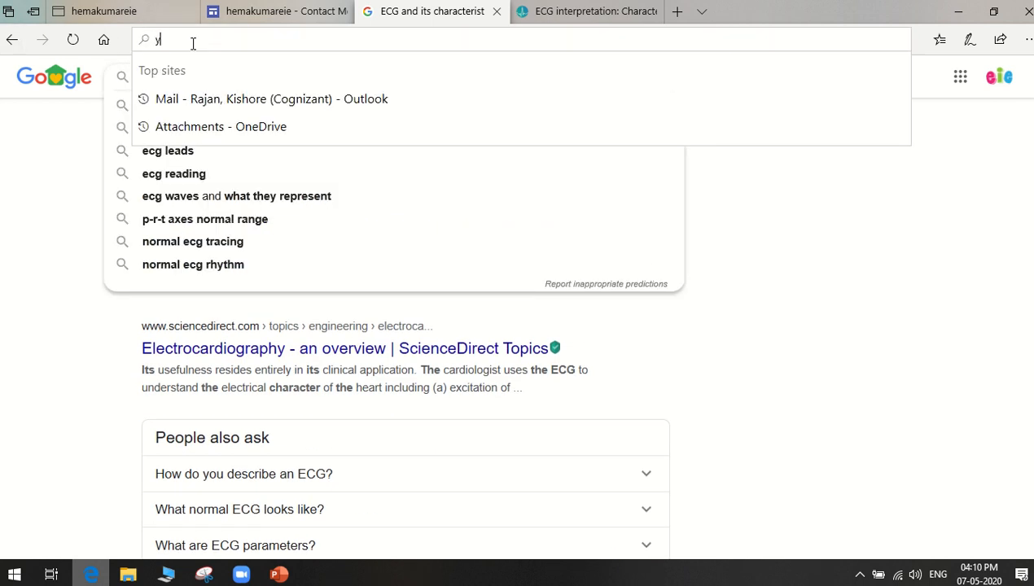
{"action": "type", "text": "outube.c"}
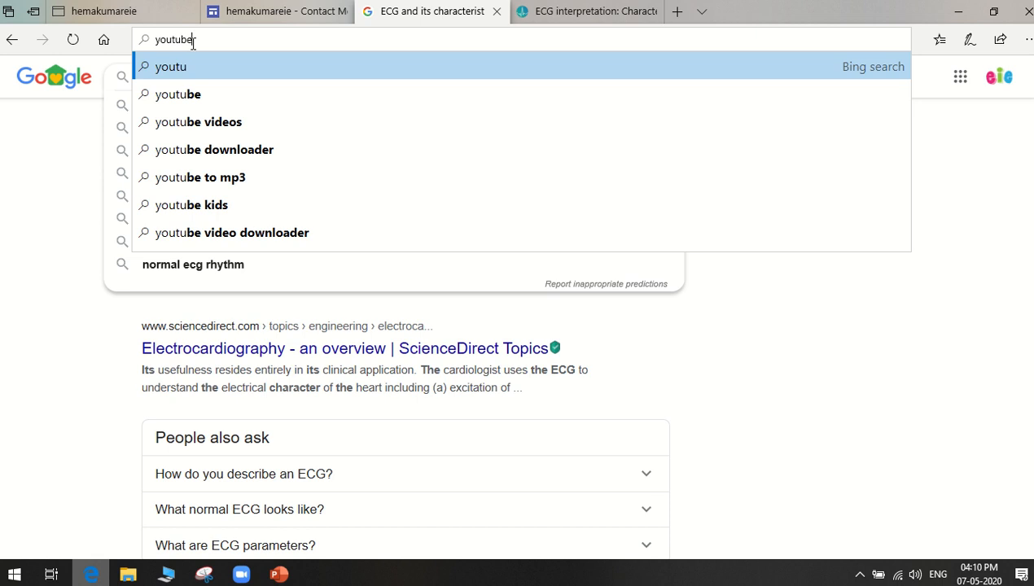
{"action": "type", "text": "om"}
{"action": "key", "text": "Return"}
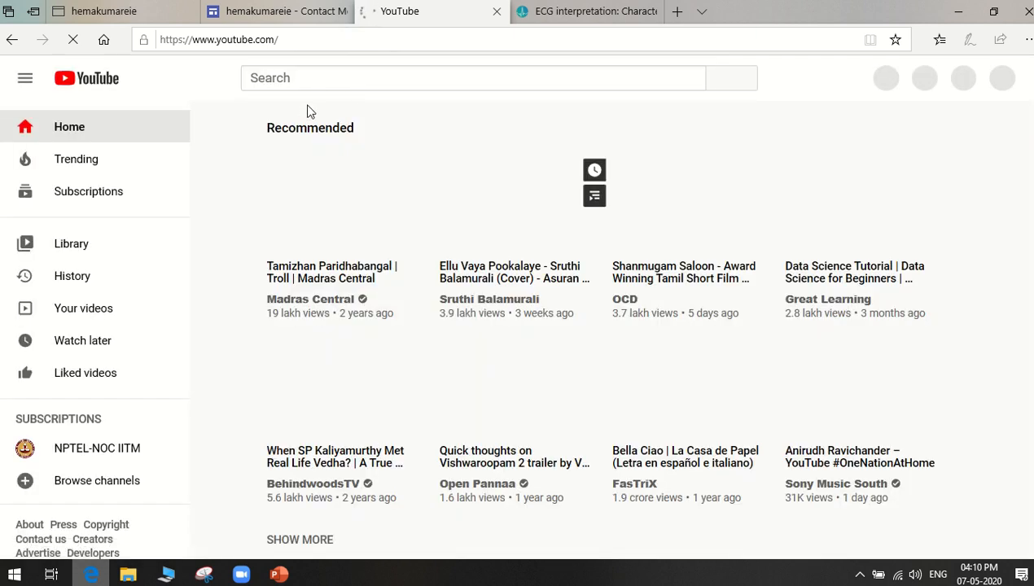
- Search YouTube for Biosignals, open the Biosignals Basics GATE 2020 video, select its web address and close the video's tab
{"action": "left_click", "coordinate": [311, 79]}
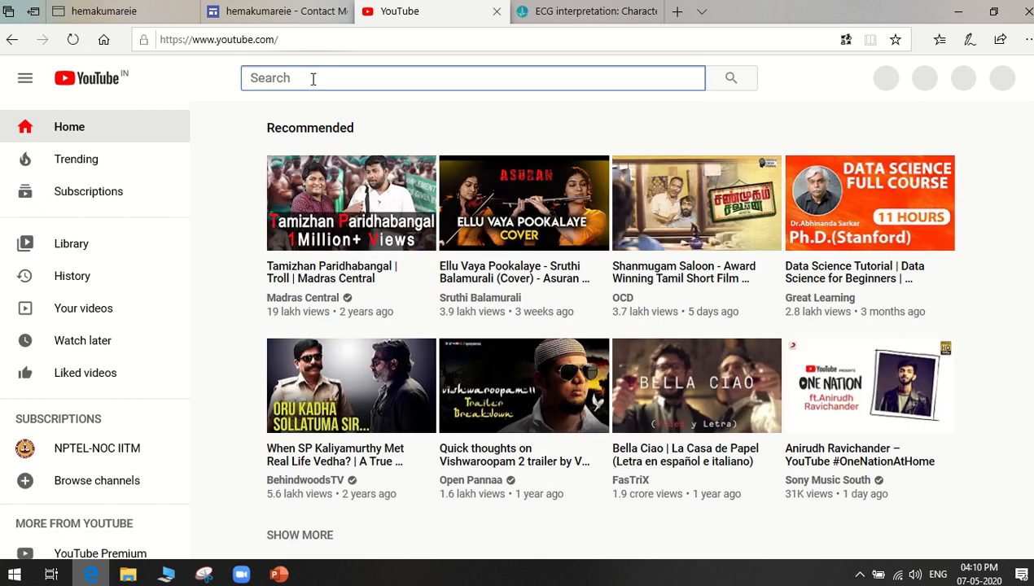
{"action": "type", "text": "Bios"}
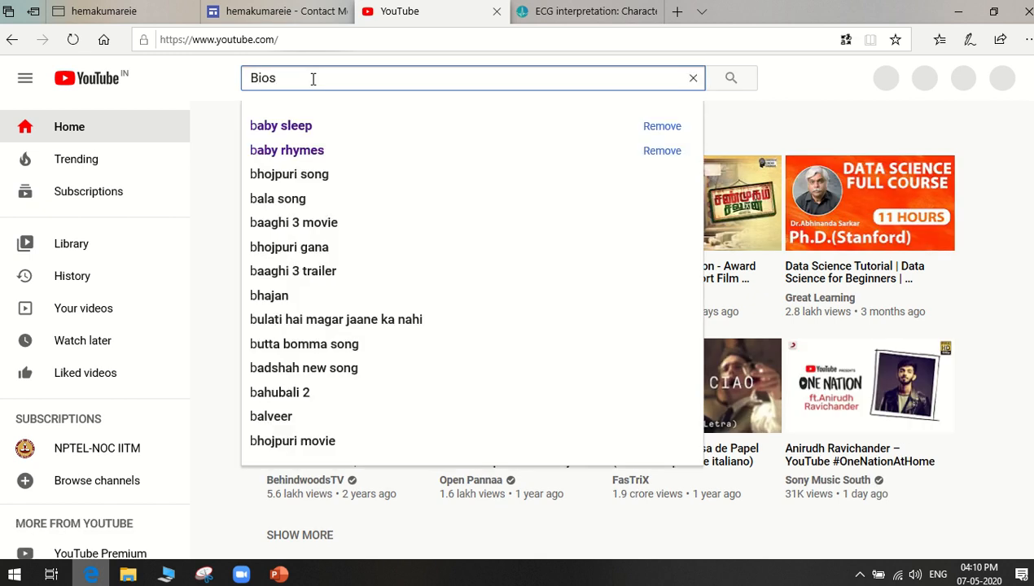
{"action": "type", "text": "ignals"}
{"action": "key", "text": "Return"}
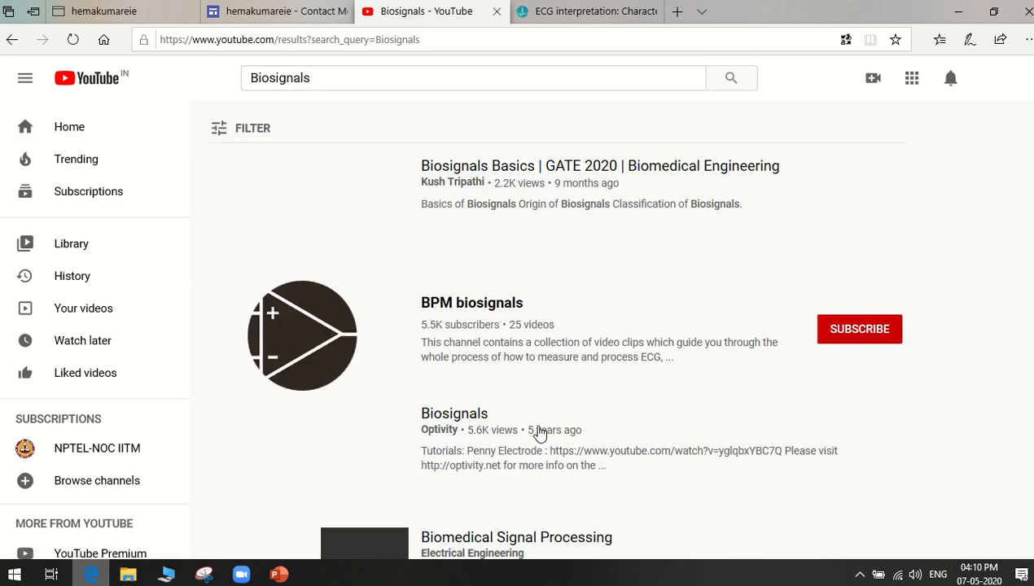
{"action": "scroll", "coordinate": [537, 432], "scroll_direction": "down", "scroll_amount": 2}
{"action": "scroll", "coordinate": [538, 431], "scroll_direction": "up", "scroll_amount": 2}
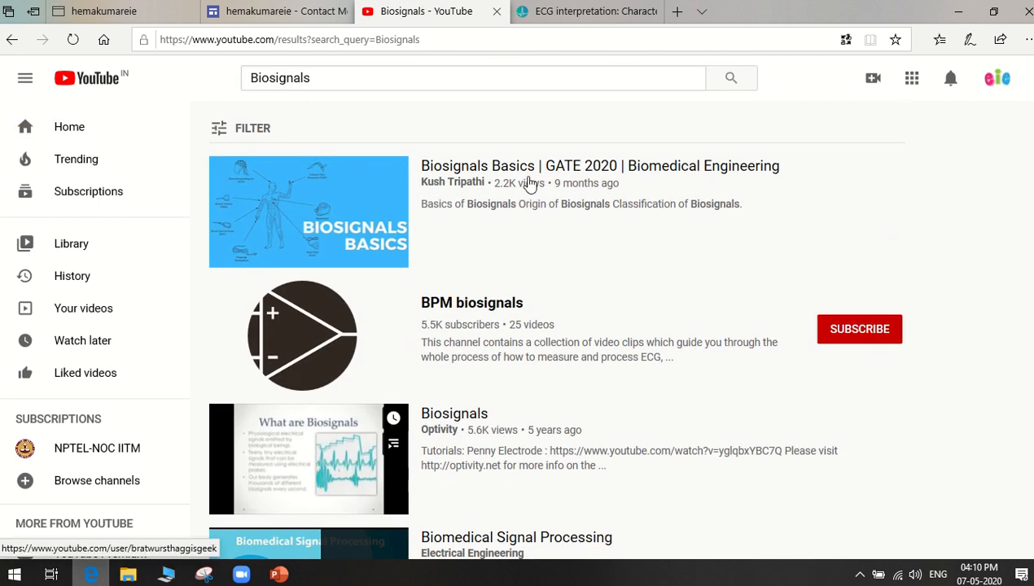
{"action": "left_click", "coordinate": [465, 279]}
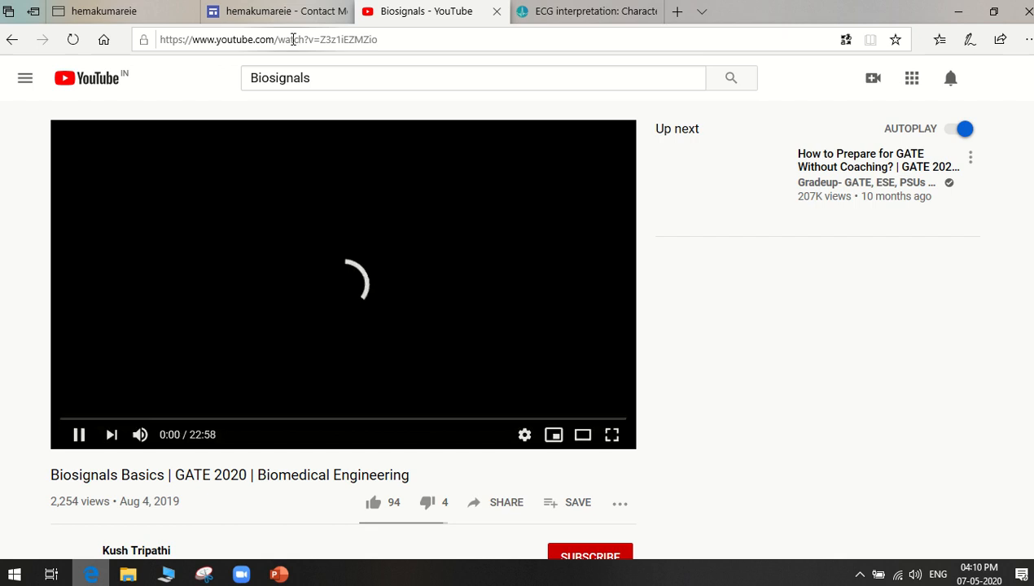
{"action": "left_click", "coordinate": [292, 39]}
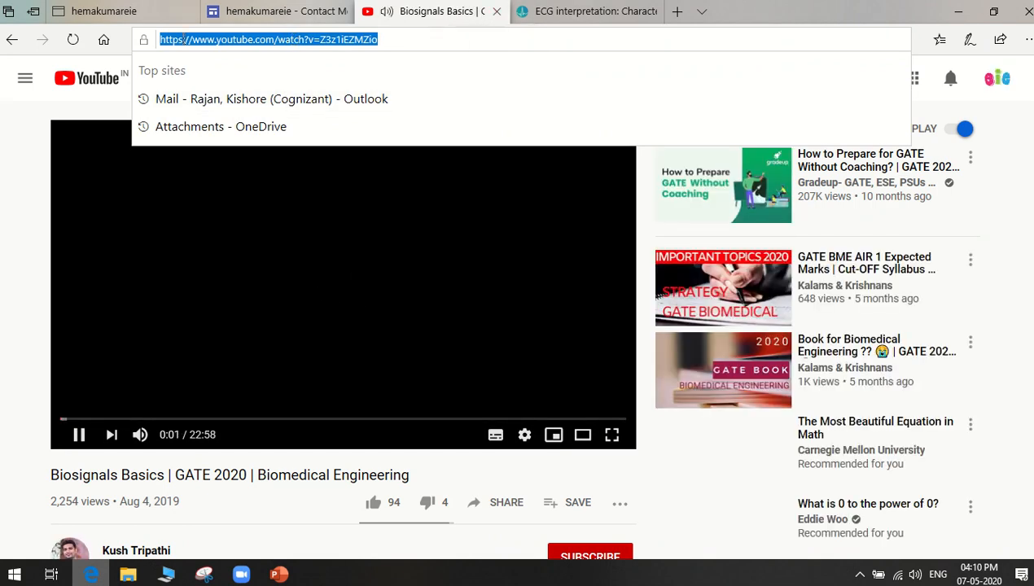
{"action": "left_click", "coordinate": [497, 11]}
- Back in the site editor, search YouTube for "basics of Biosignals" and insert the Biosignals Basics GATE 2020 video on the Lecture Notes page
{"action": "left_click", "coordinate": [140, 18]}
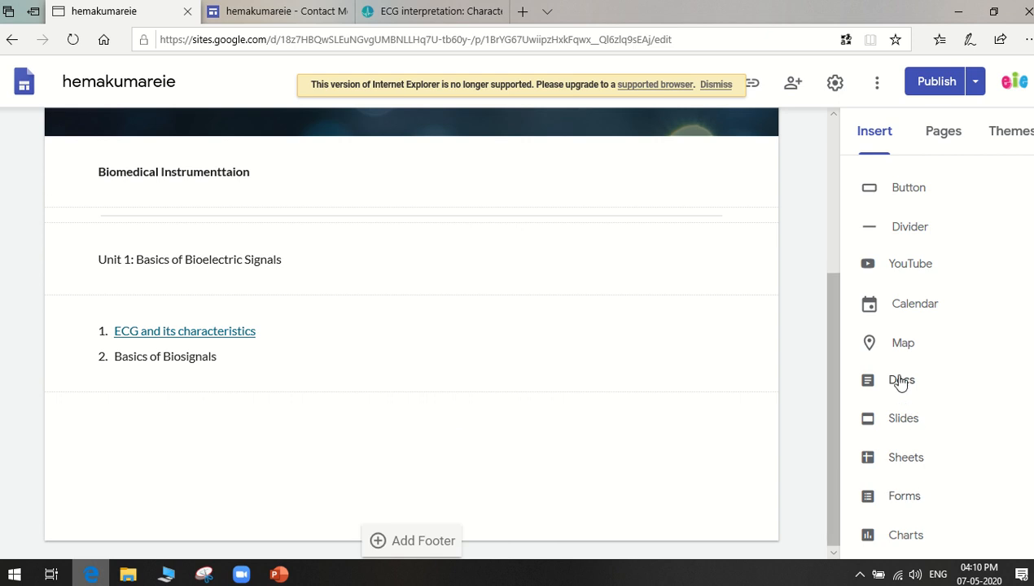
{"action": "left_click", "coordinate": [916, 267]}
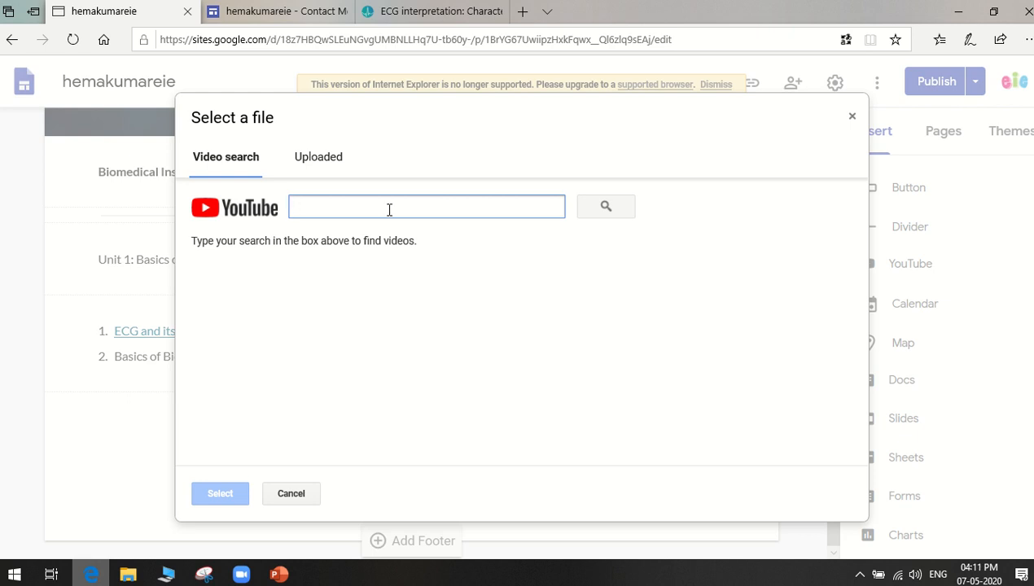
{"action": "type", "text": "basics of Biosi"}
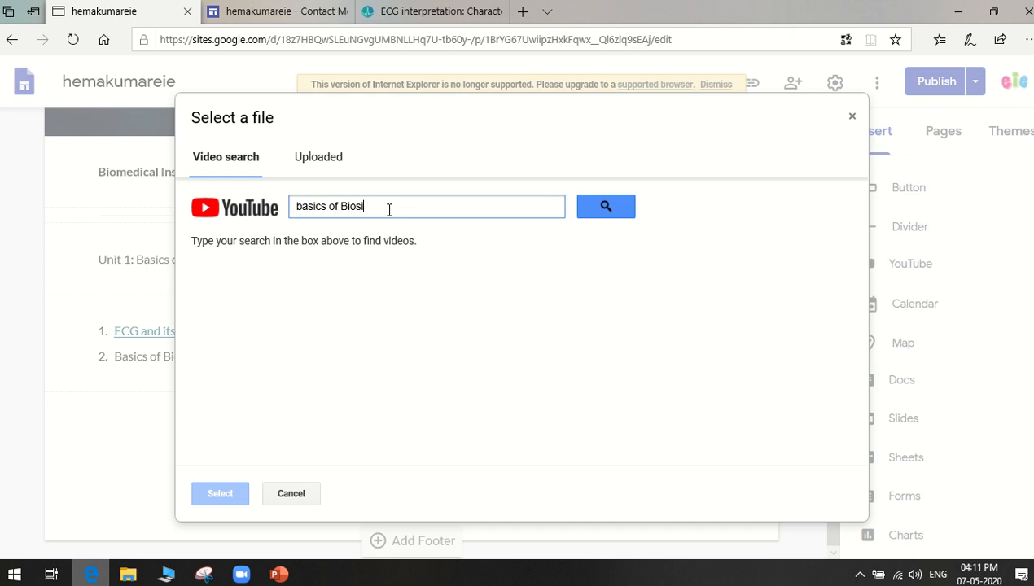
{"action": "type", "text": "gnals"}
{"action": "key", "text": "Return"}
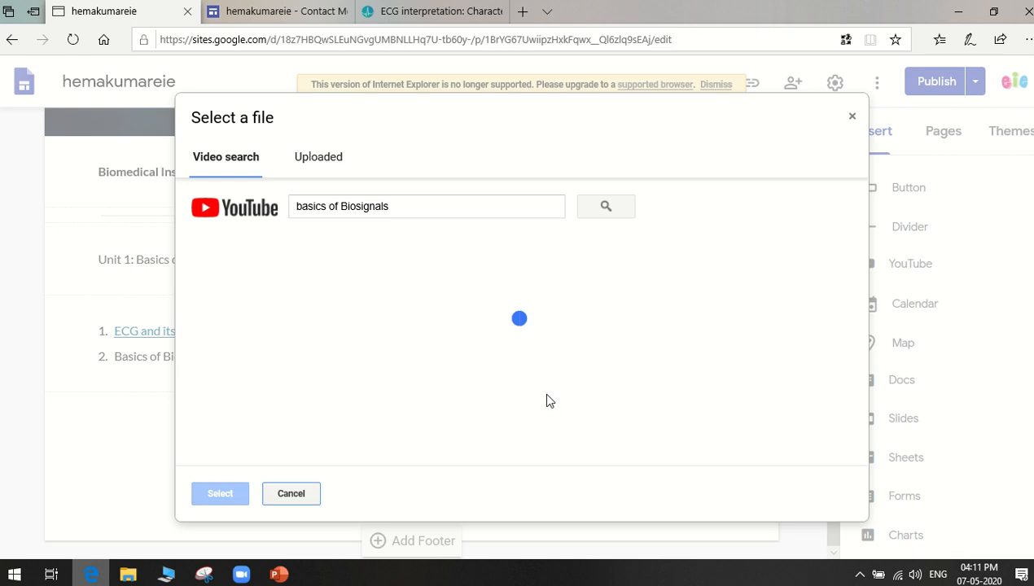
{"action": "left_click", "coordinate": [370, 273]}
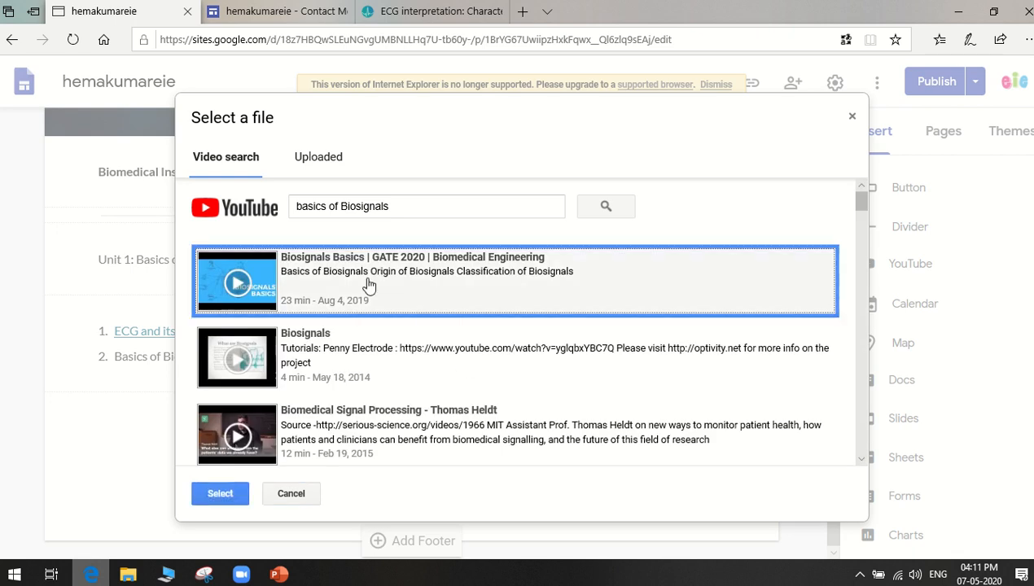
{"action": "left_click", "coordinate": [220, 493]}
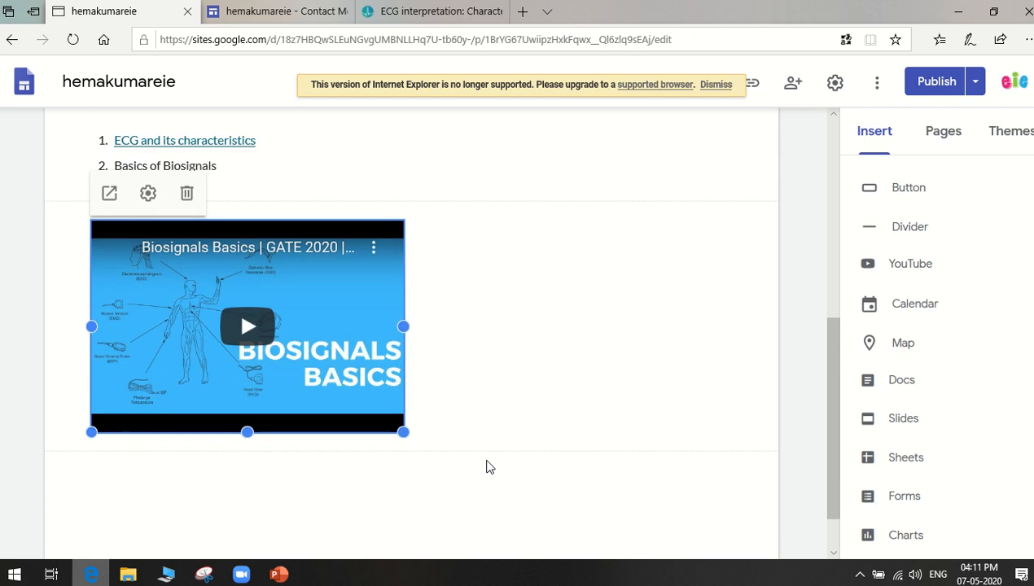
{"action": "left_click", "coordinate": [508, 439]}
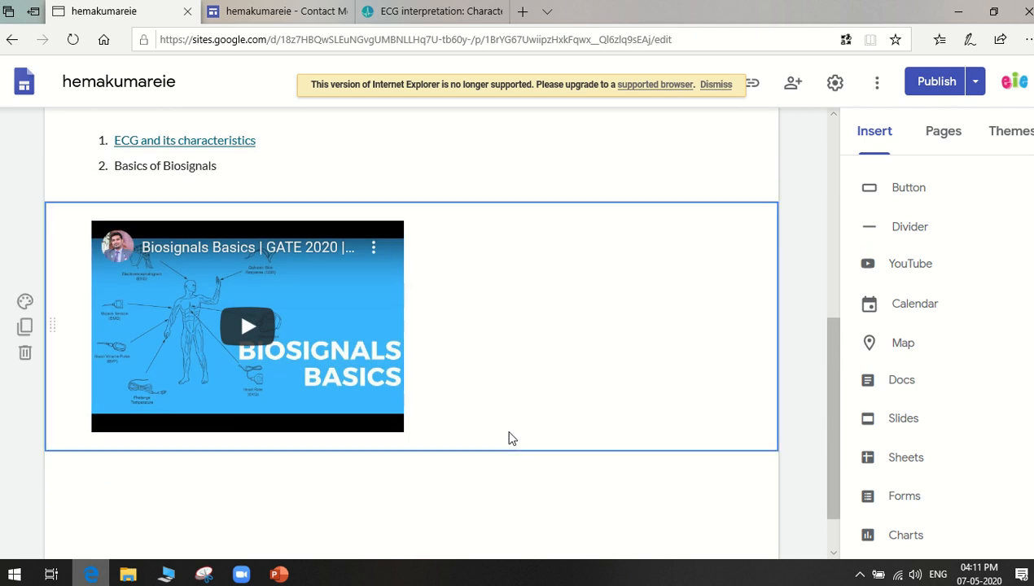
{"action": "scroll", "coordinate": [509, 439], "scroll_direction": "up", "scroll_amount": 1}
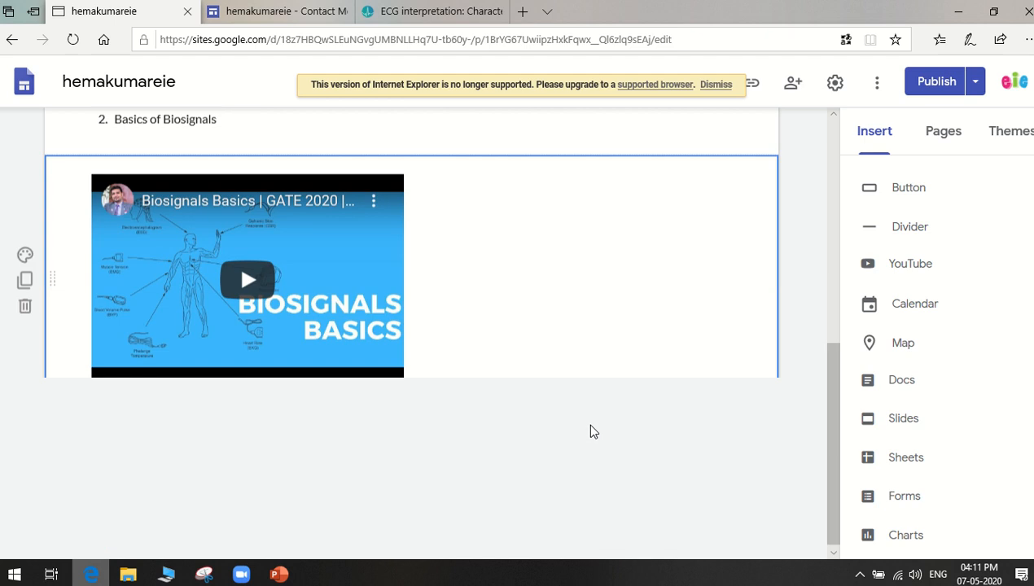
{"action": "scroll", "coordinate": [590, 427], "scroll_direction": "up", "scroll_amount": 2}
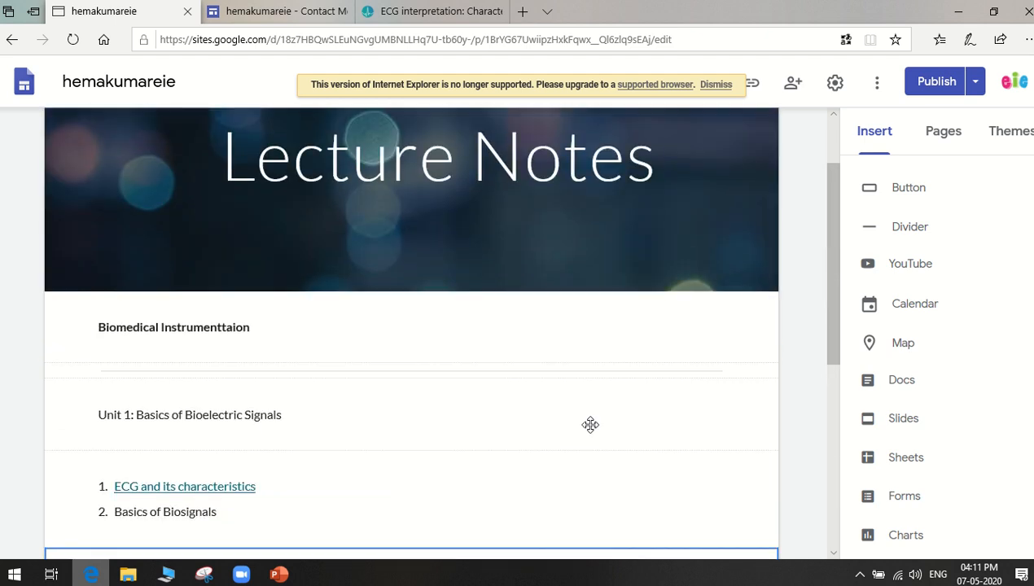
{"action": "scroll", "coordinate": [590, 424], "scroll_direction": "down", "scroll_amount": 2}
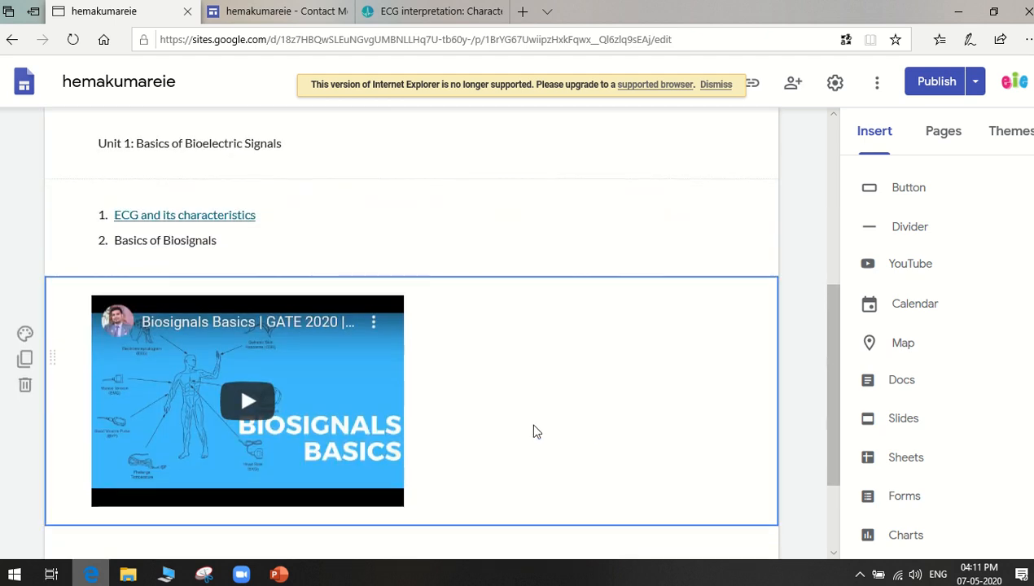
{"action": "scroll", "coordinate": [372, 380], "scroll_direction": "up", "scroll_amount": 3}
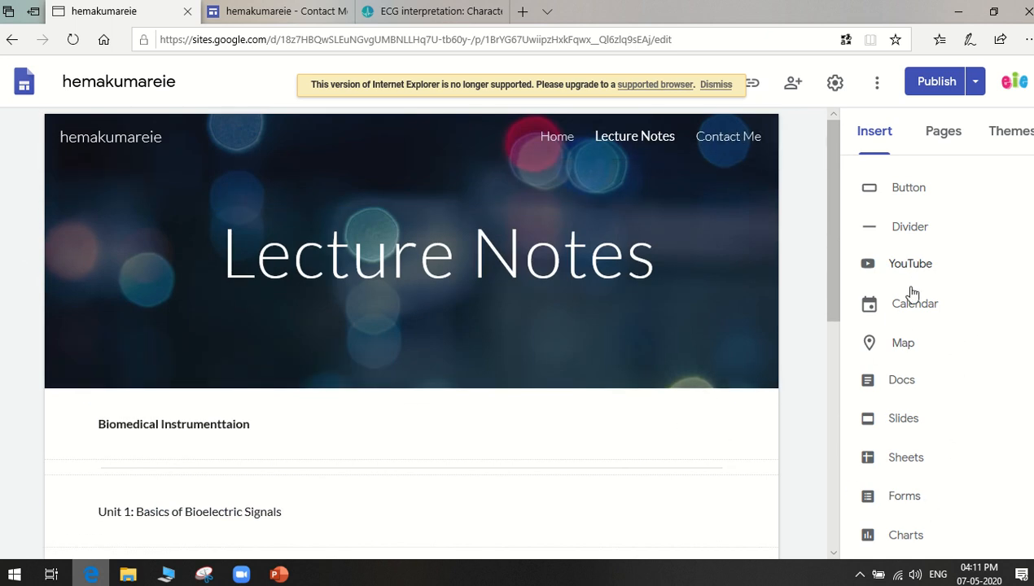
{"action": "scroll", "coordinate": [938, 488], "scroll_direction": "up", "scroll_amount": 4}
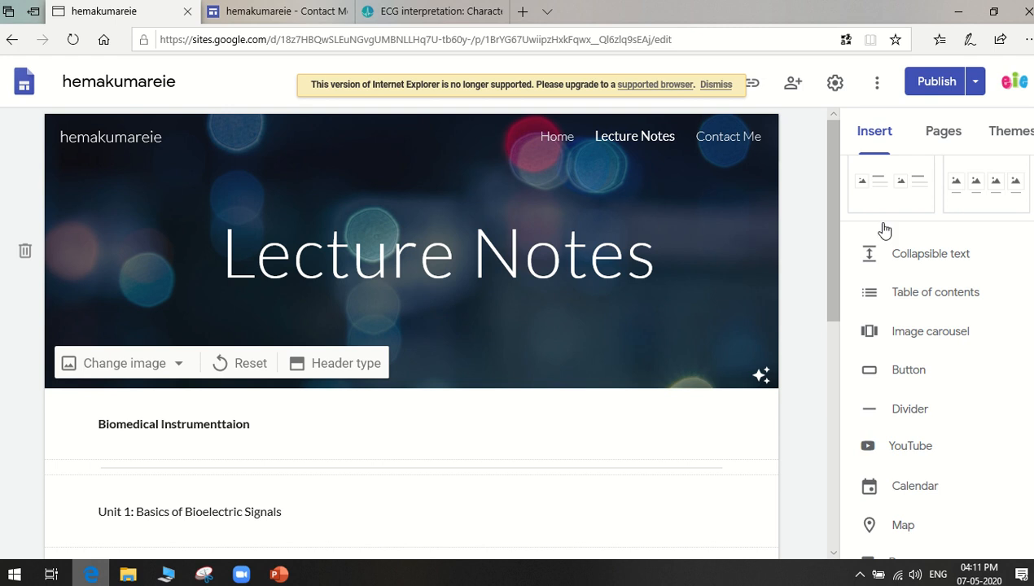
- Add a new page named Gallery to the site and check the site's logo and favicon settings without changing them
{"action": "left_click", "coordinate": [938, 132]}
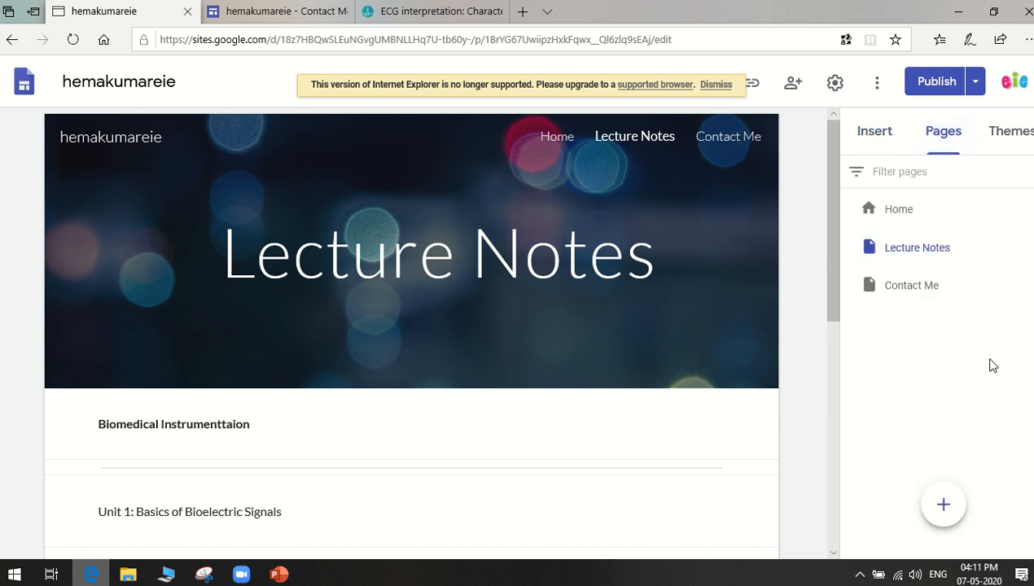
{"action": "left_click", "coordinate": [947, 505]}
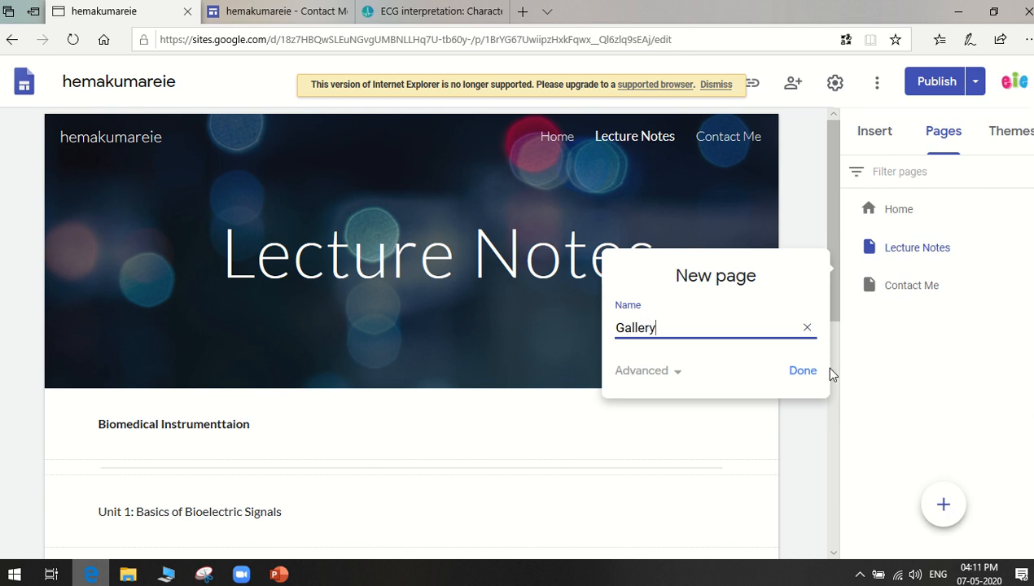
{"action": "left_click", "coordinate": [801, 371]}
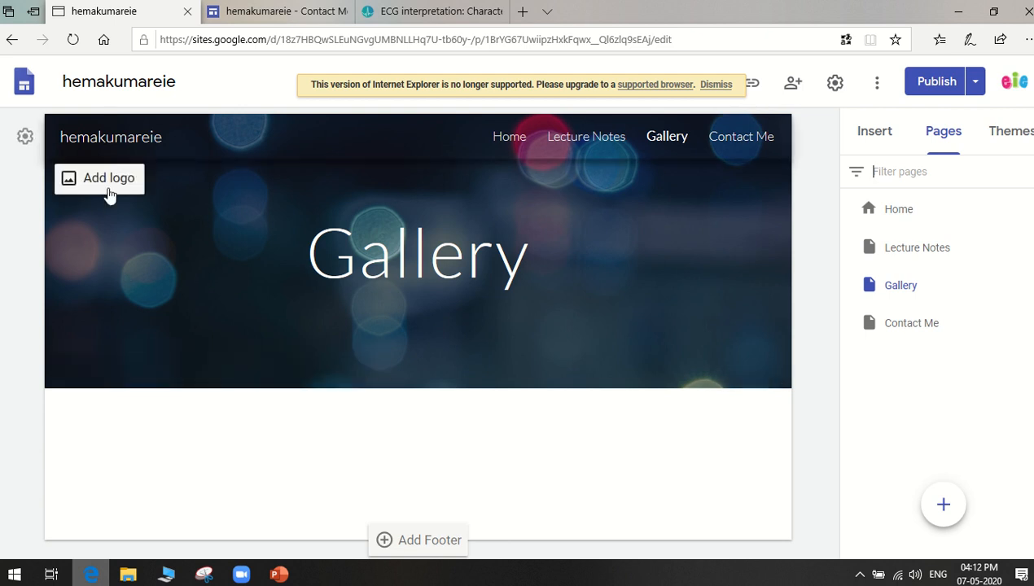
{"action": "left_click", "coordinate": [109, 193]}
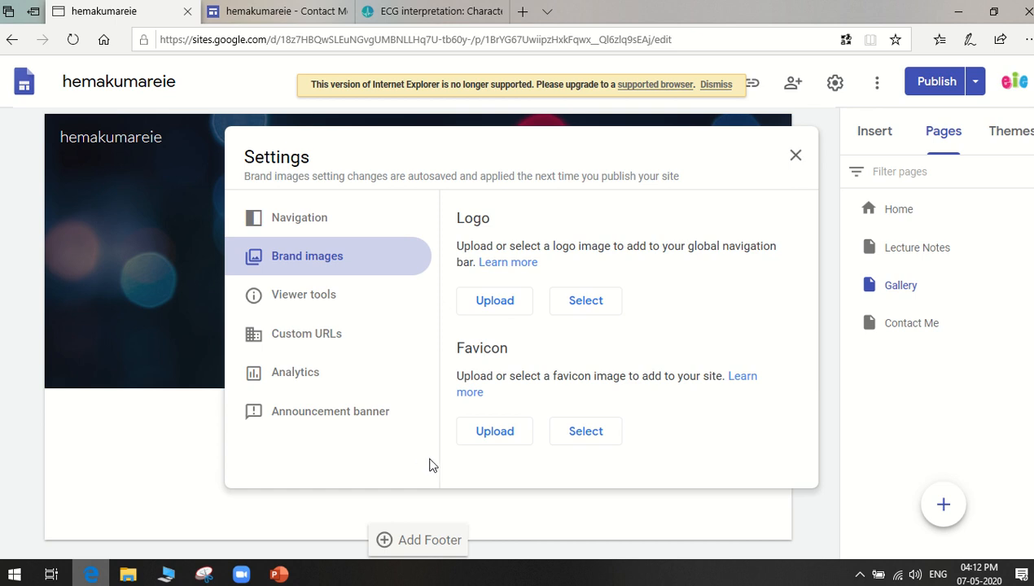
{"action": "left_click", "coordinate": [795, 154]}
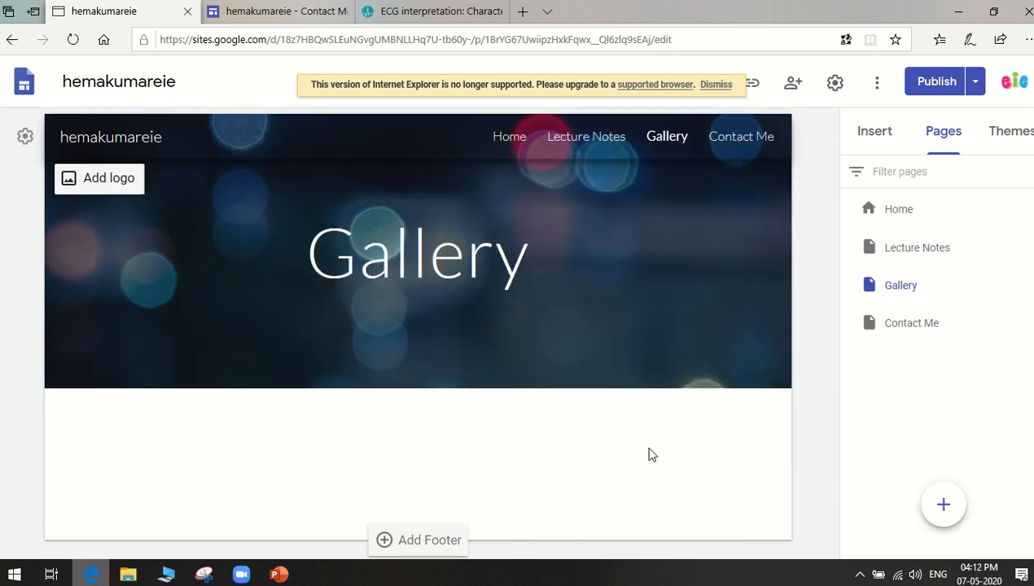
- Start an image carousel on the Gallery page and choose to upload its images from the computer
{"action": "left_click", "coordinate": [881, 140]}
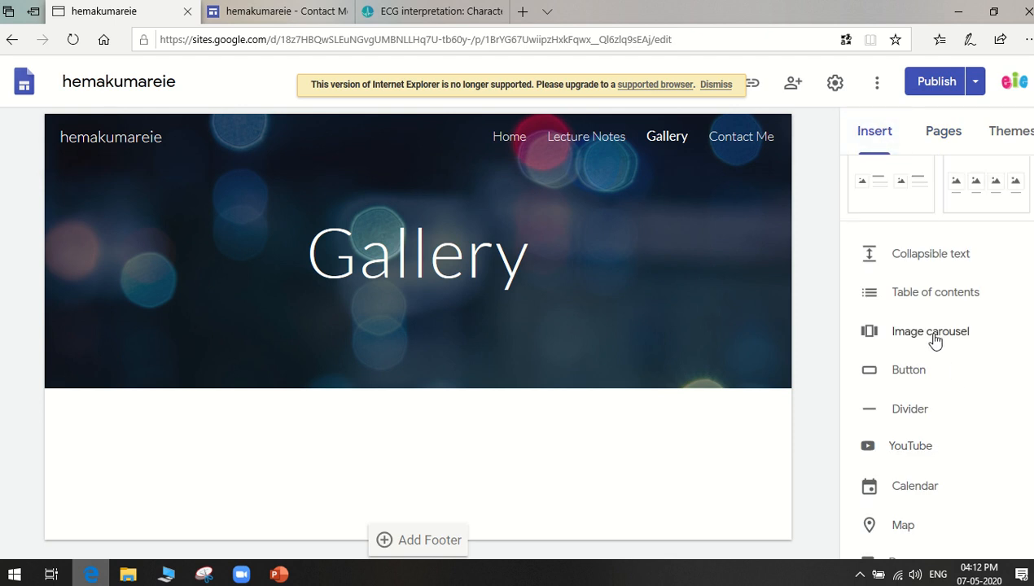
{"action": "scroll", "coordinate": [932, 342], "scroll_direction": "up", "scroll_amount": 3}
{"action": "scroll", "coordinate": [932, 342], "scroll_direction": "down", "scroll_amount": 3}
{"action": "left_click", "coordinate": [936, 331]}
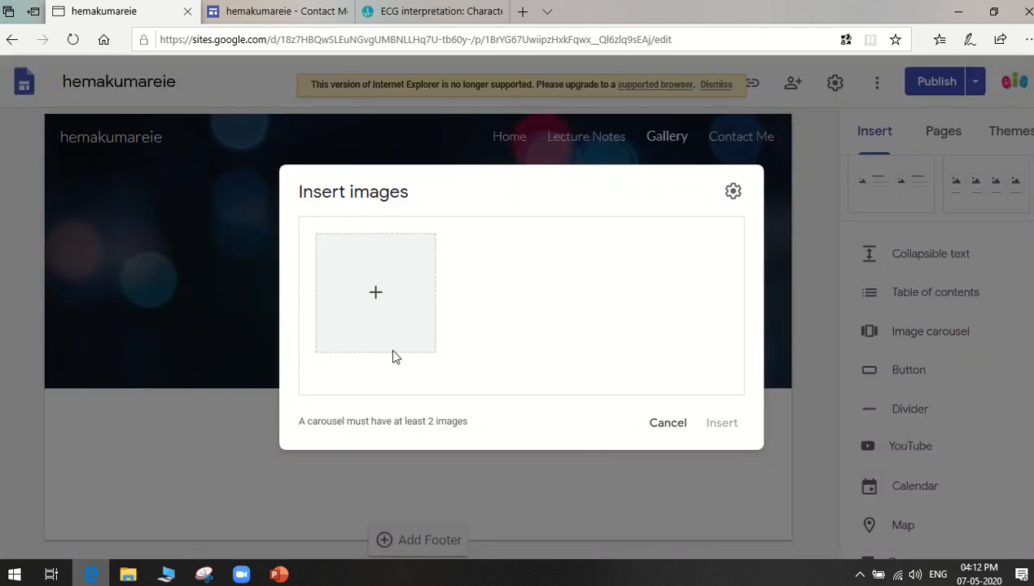
{"action": "left_click", "coordinate": [376, 294]}
{"action": "left_click", "coordinate": [442, 323]}
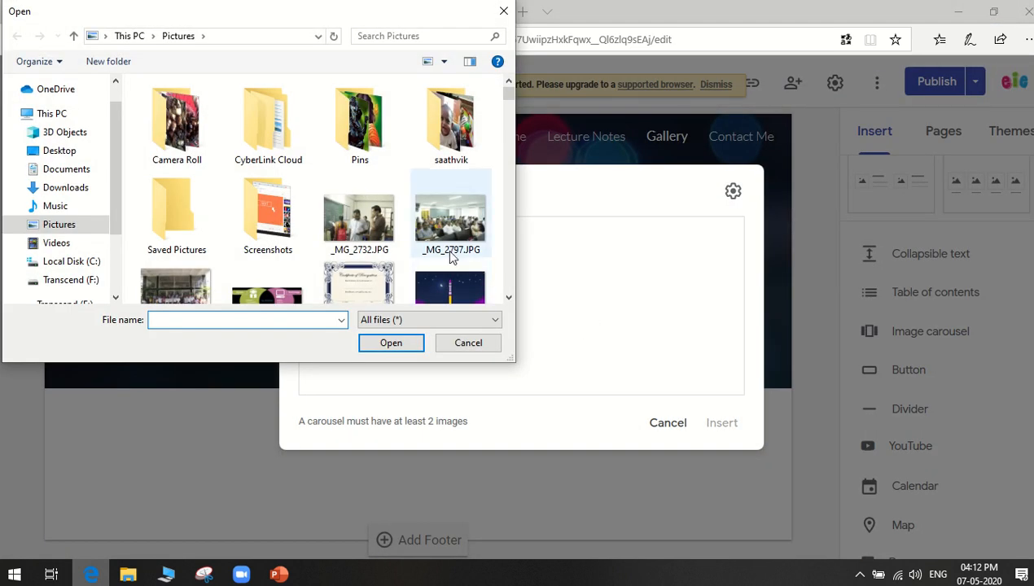
- In the Pictures folder, select earth.jpg, jupiter.jpg, mars.jpg, mercury.jpeg and neptune.jpg together for the carousel
{"action": "scroll", "coordinate": [450, 257], "scroll_direction": "down", "scroll_amount": 10}
{"action": "scroll", "coordinate": [450, 256], "scroll_direction": "down", "scroll_amount": 8}
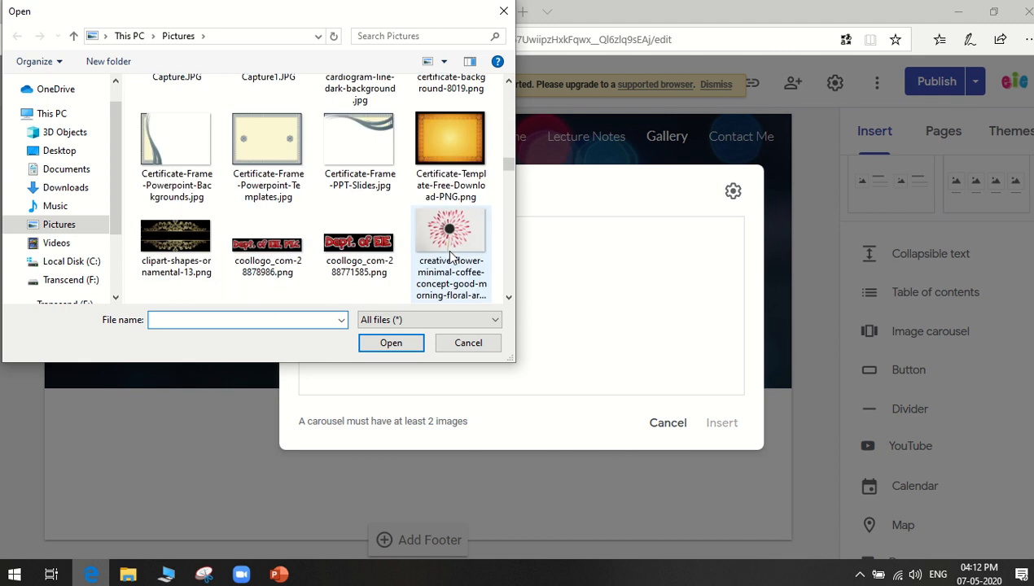
{"action": "scroll", "coordinate": [450, 257], "scroll_direction": "up", "scroll_amount": 3}
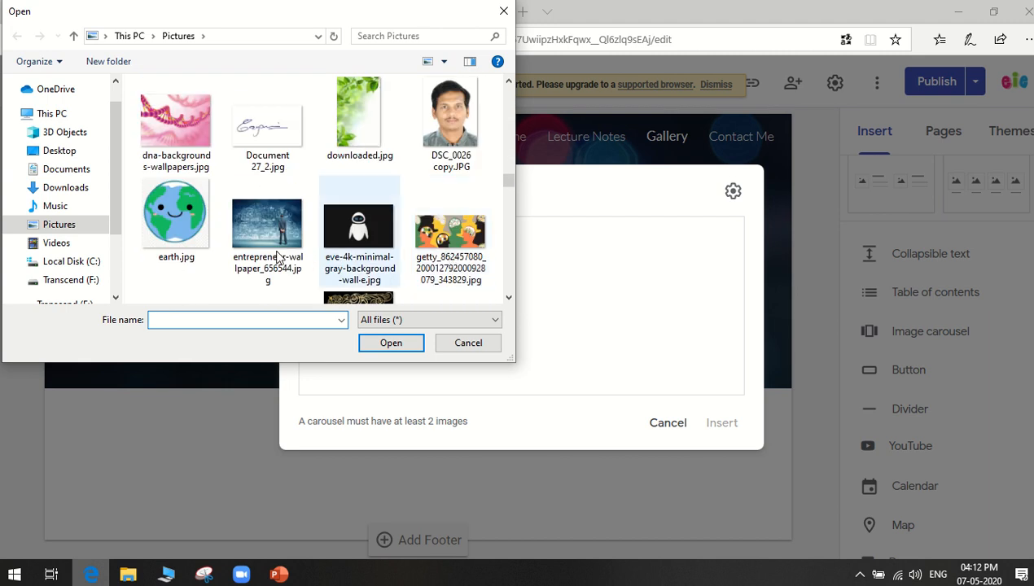
{"action": "left_click", "coordinate": [175, 232]}
{"action": "scroll", "coordinate": [360, 274], "scroll_direction": "down", "scroll_amount": 5}
{"action": "scroll", "coordinate": [360, 275], "scroll_direction": "down", "scroll_amount": 3}
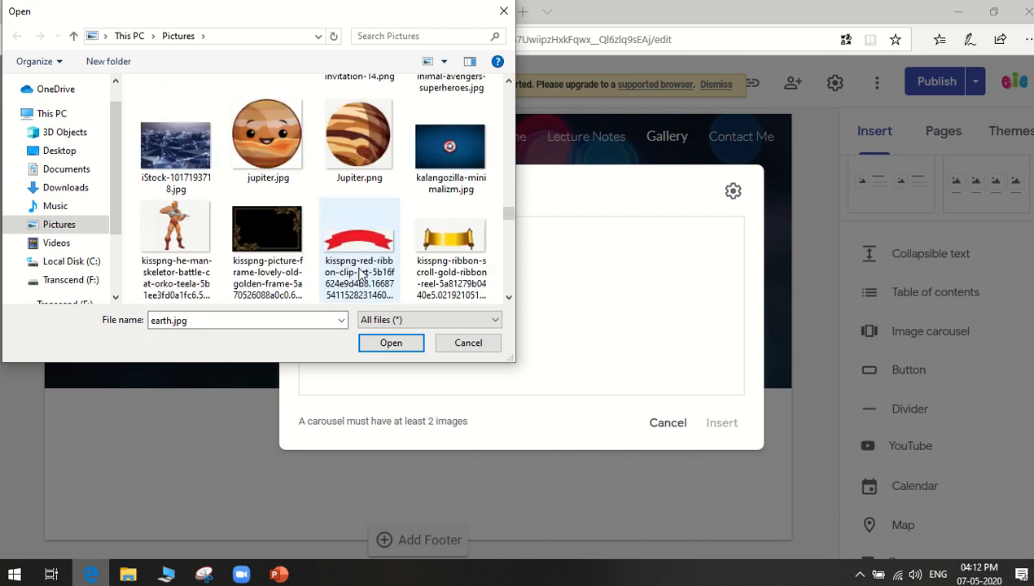
{"action": "left_click", "coordinate": [281, 175], "text": "ctrl"}
{"action": "scroll", "coordinate": [411, 269], "scroll_direction": "down", "scroll_amount": 3}
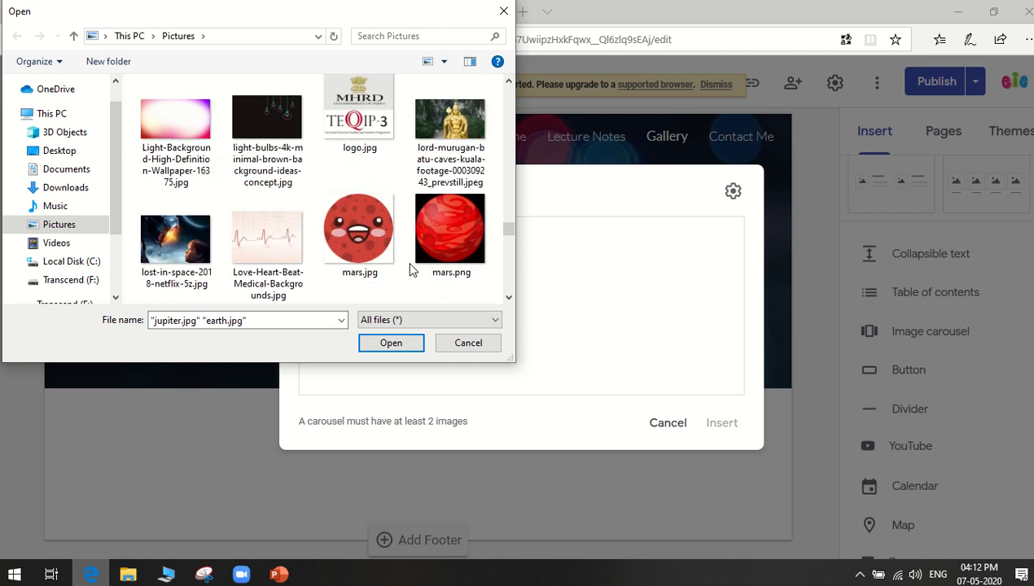
{"action": "left_click", "coordinate": [381, 244], "text": "ctrl"}
{"action": "scroll", "coordinate": [381, 244], "scroll_direction": "down", "scroll_amount": 3}
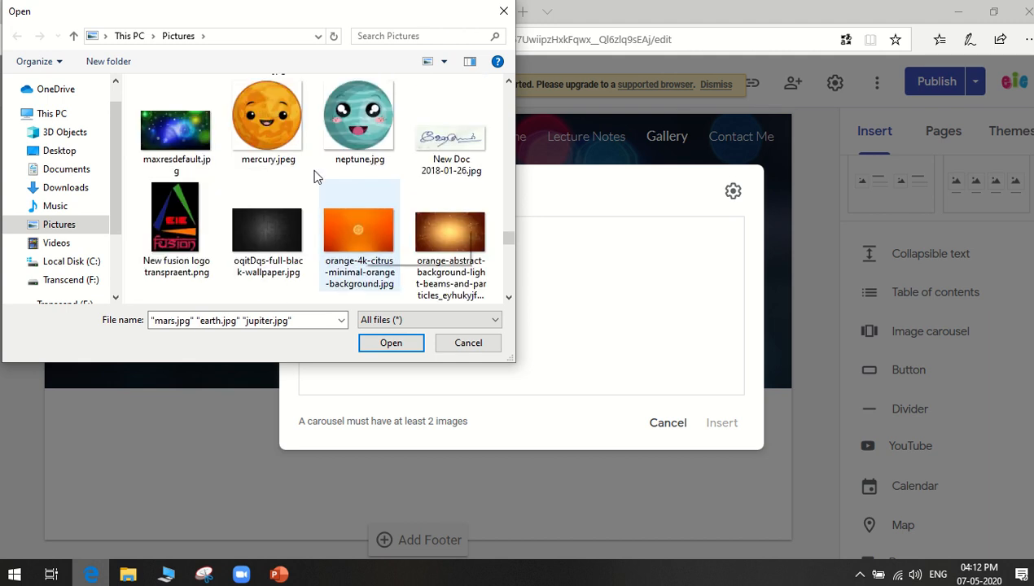
{"action": "left_click", "coordinate": [307, 145], "text": "ctrl"}
{"action": "left_click", "coordinate": [358, 122], "text": "ctrl"}
- Add uranus.png and venus.jpeg to the selected planet images and upload the whole selection to the carousel
{"action": "scroll", "coordinate": [359, 247], "scroll_direction": "down", "scroll_amount": 9}
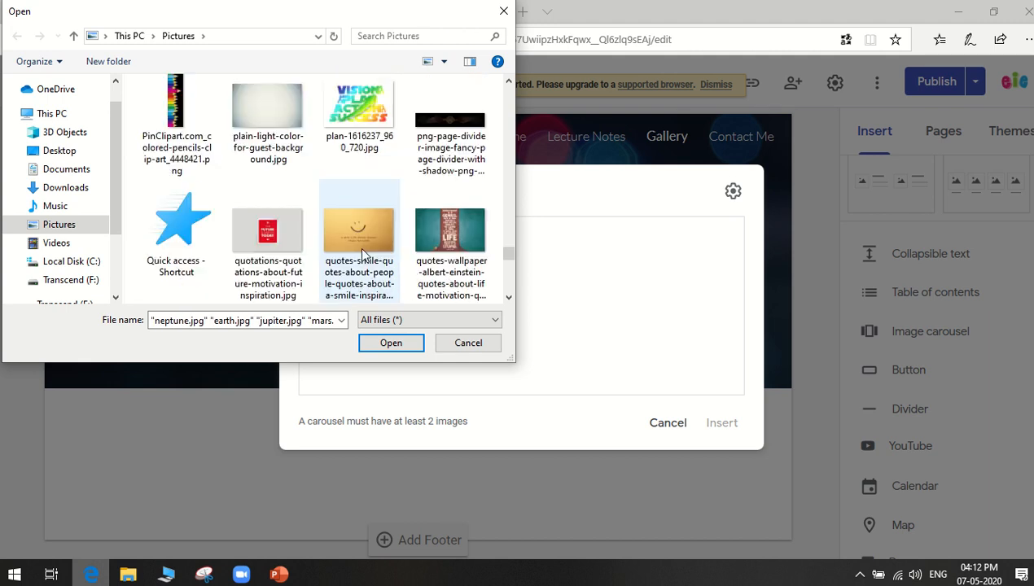
{"action": "scroll", "coordinate": [359, 247], "scroll_direction": "down", "scroll_amount": 10}
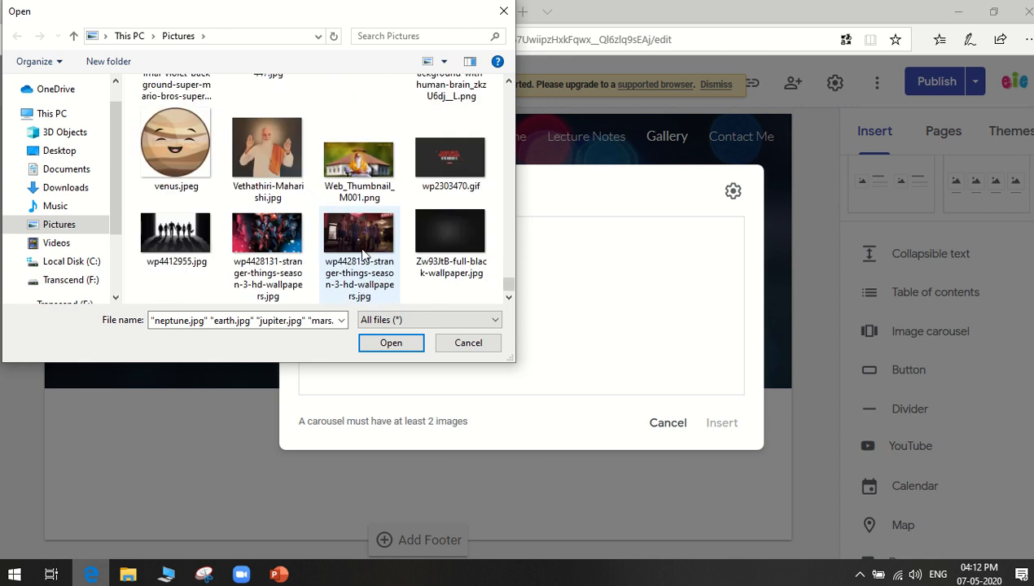
{"action": "scroll", "coordinate": [370, 240], "scroll_direction": "up", "scroll_amount": 3}
{"action": "left_click", "coordinate": [373, 214], "text": "ctrl"}
{"action": "scroll", "coordinate": [382, 244], "scroll_direction": "down", "scroll_amount": 2}
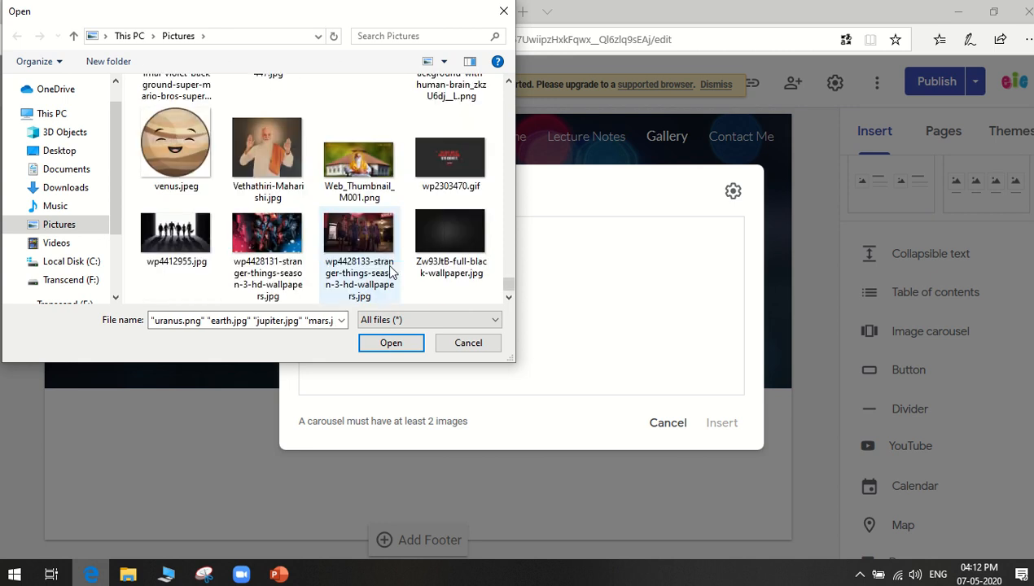
{"action": "left_click", "coordinate": [175, 146], "text": "ctrl"}
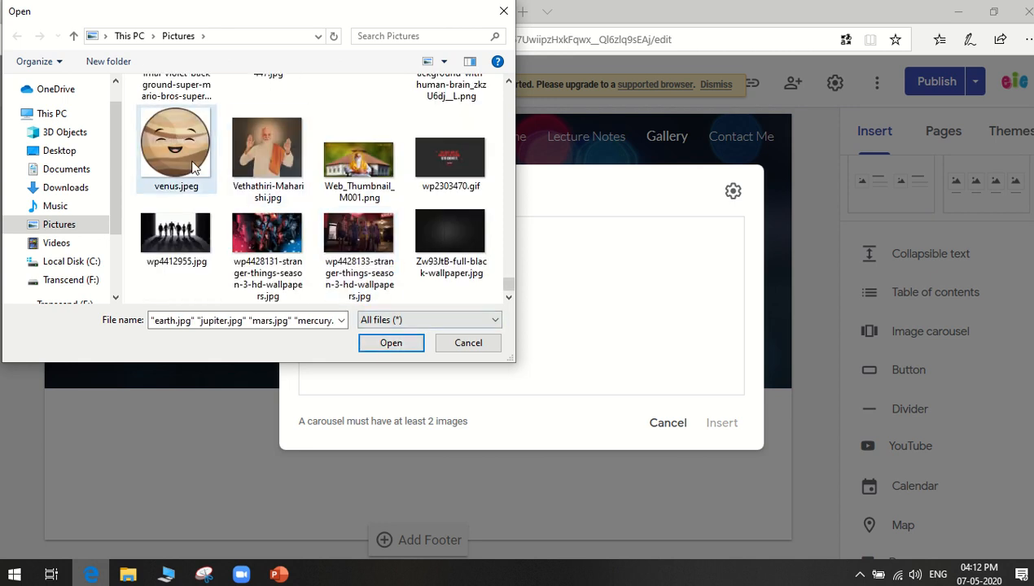
{"action": "left_click", "coordinate": [405, 346]}
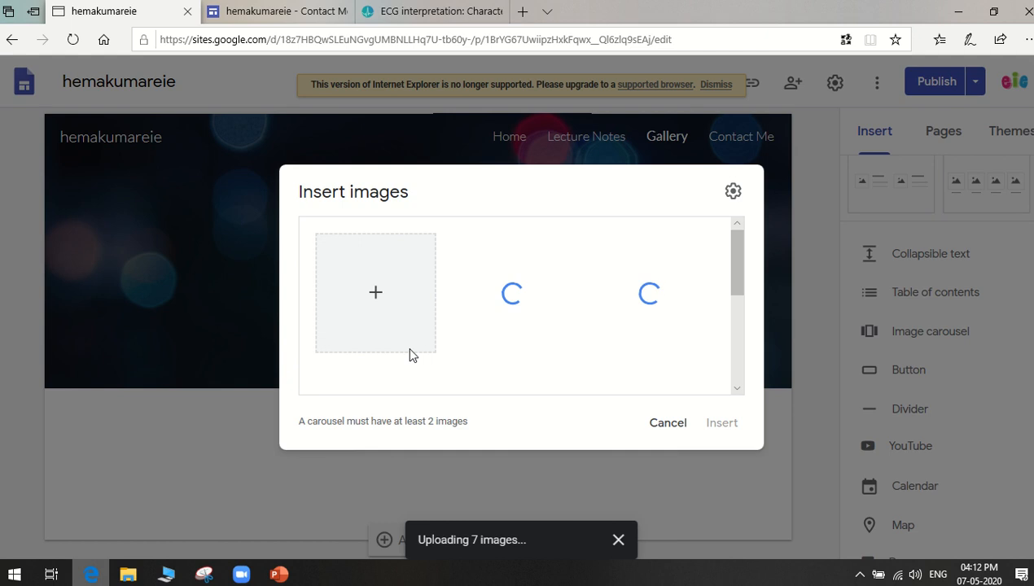
- Review the uploaded planet images, insert the carousel on the Gallery page and move it to the middle of its section
{"action": "scroll", "coordinate": [601, 334], "scroll_direction": "down", "scroll_amount": 3}
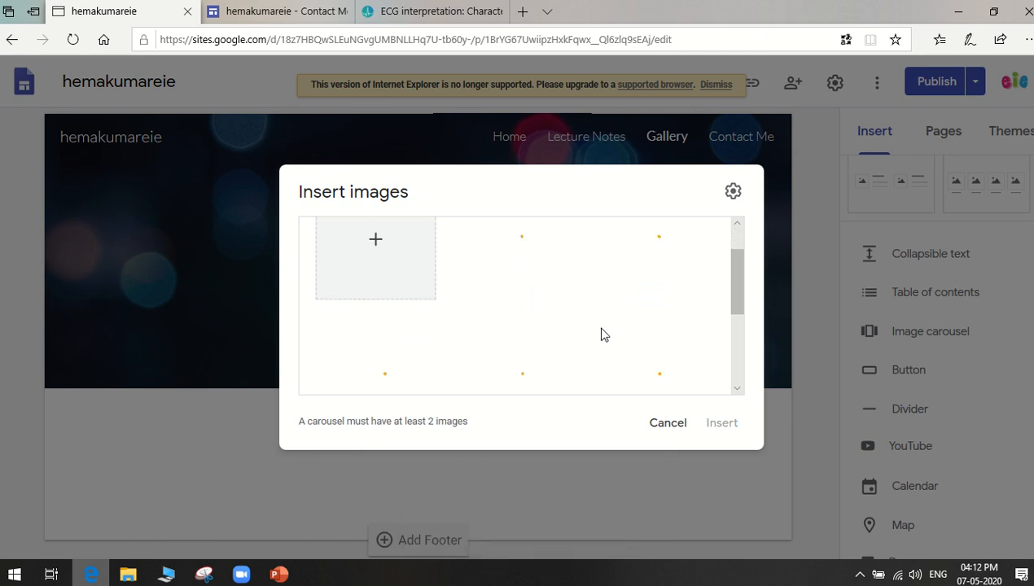
{"action": "scroll", "coordinate": [601, 334], "scroll_direction": "down", "scroll_amount": 3}
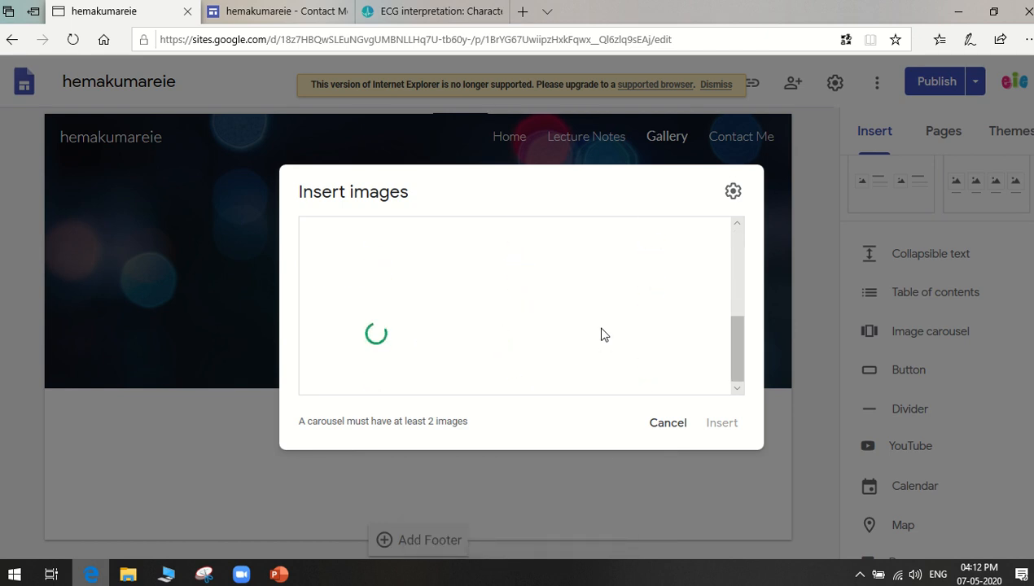
{"action": "scroll", "coordinate": [622, 365], "scroll_direction": "up", "scroll_amount": 5}
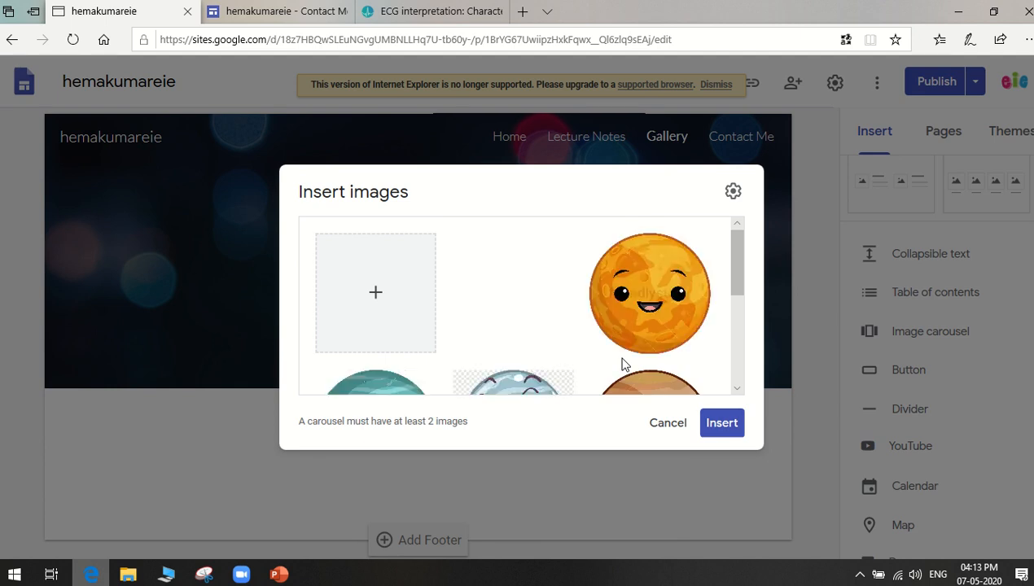
{"action": "scroll", "coordinate": [623, 364], "scroll_direction": "down", "scroll_amount": 5}
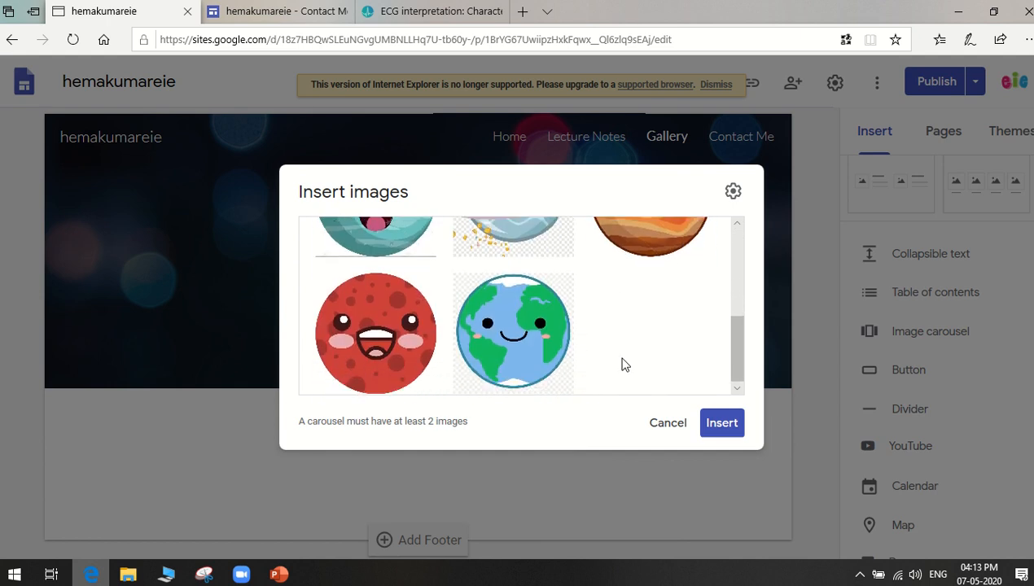
{"action": "left_click", "coordinate": [715, 434]}
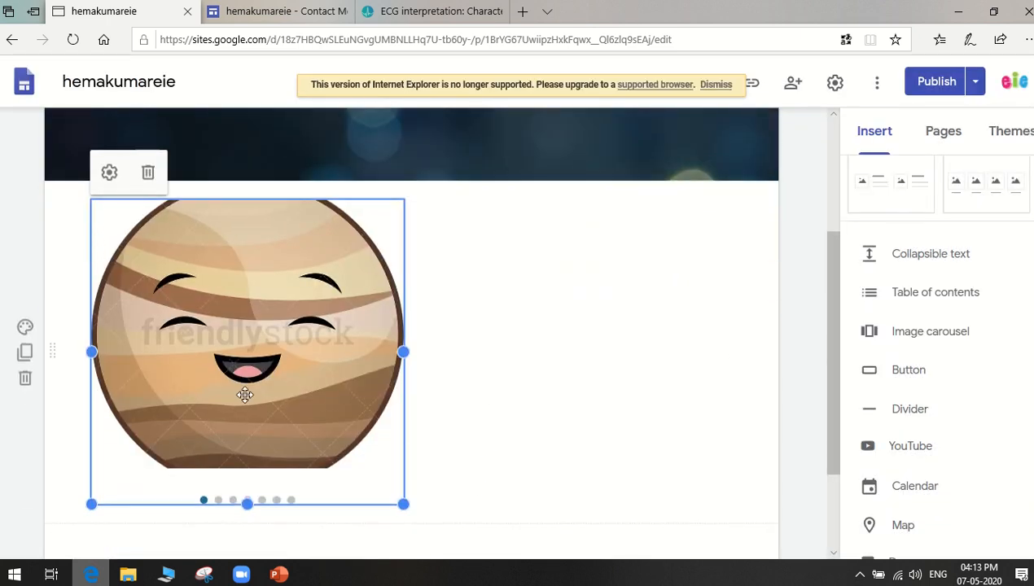
{"action": "left_click_drag", "start_coordinate": [398, 388], "coordinate": [438, 346]}
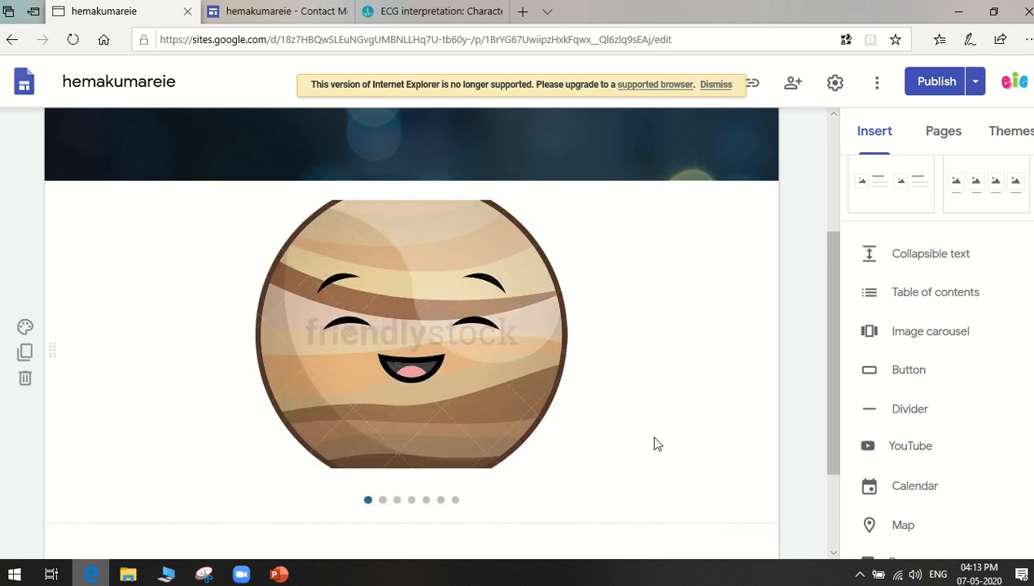
- Publish the site with the updated Lecture Notes page and the added Gallery page
{"action": "scroll", "coordinate": [658, 447], "scroll_direction": "up", "scroll_amount": 3}
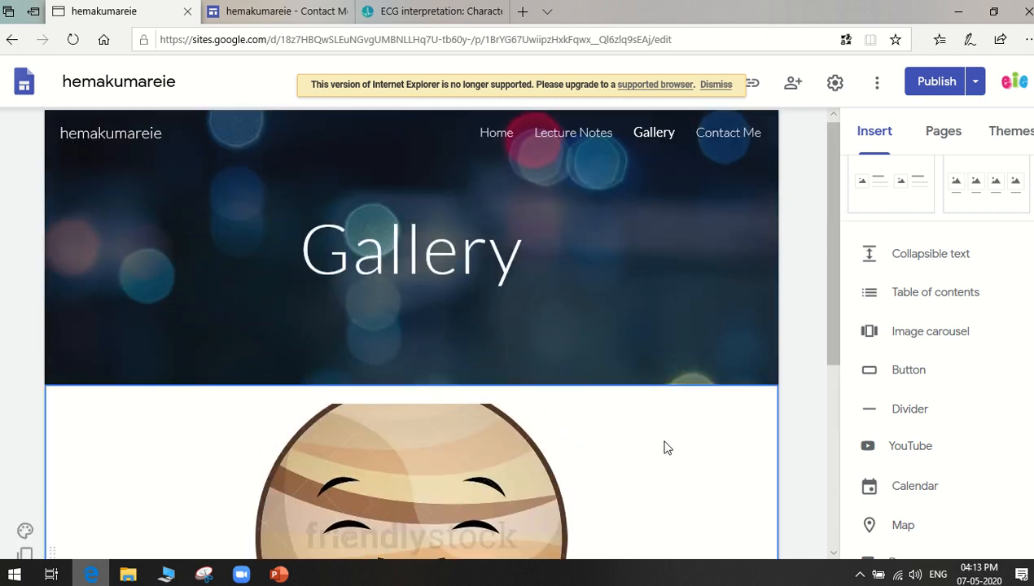
{"action": "left_click", "coordinate": [936, 81]}
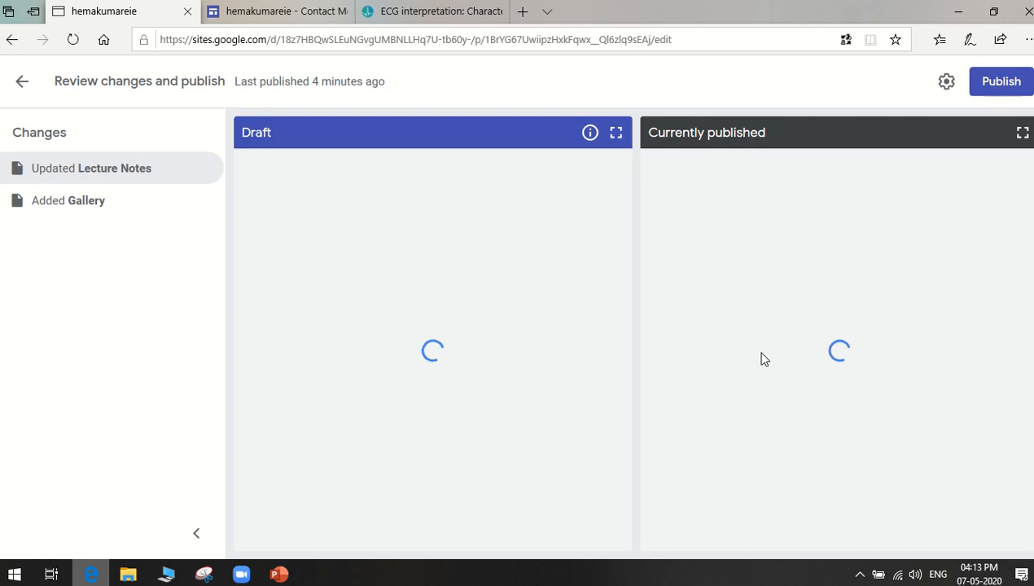
{"action": "left_click", "coordinate": [1000, 88]}
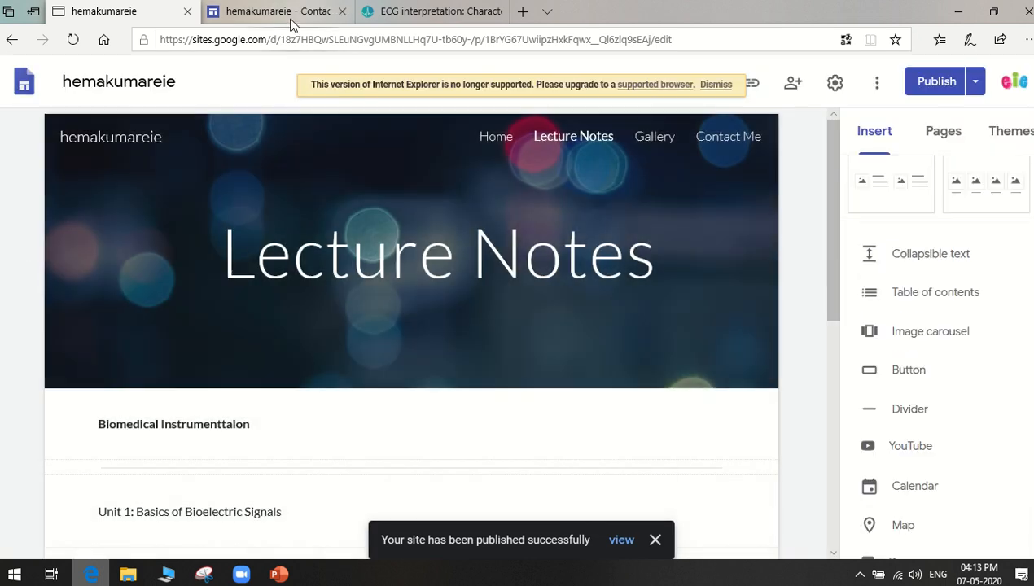
- Switch to the browser tab with the published Contact Me page and reload it to check the site's navigation
{"action": "left_click", "coordinate": [277, 11]}
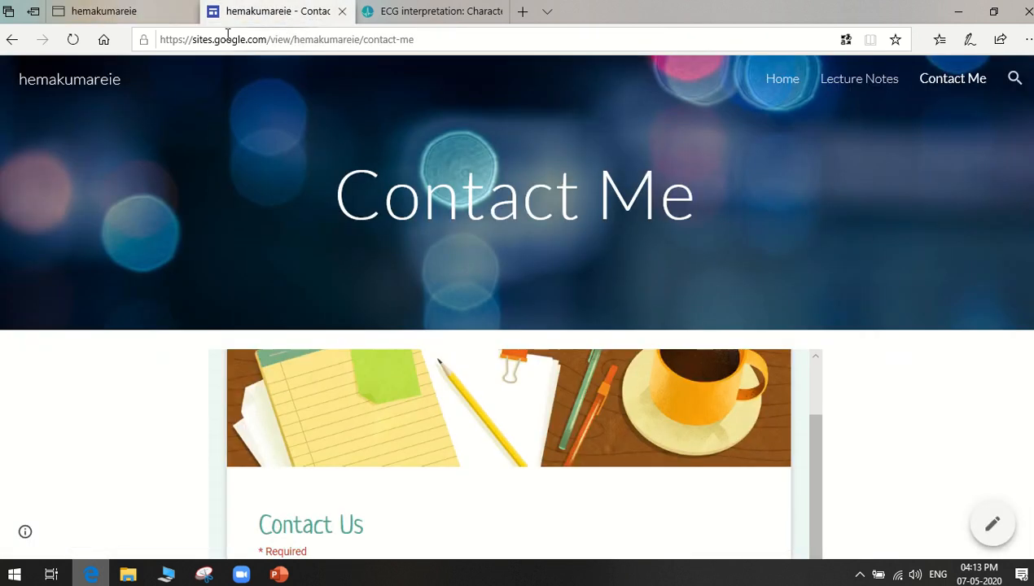
{"action": "left_click", "coordinate": [72, 39]}
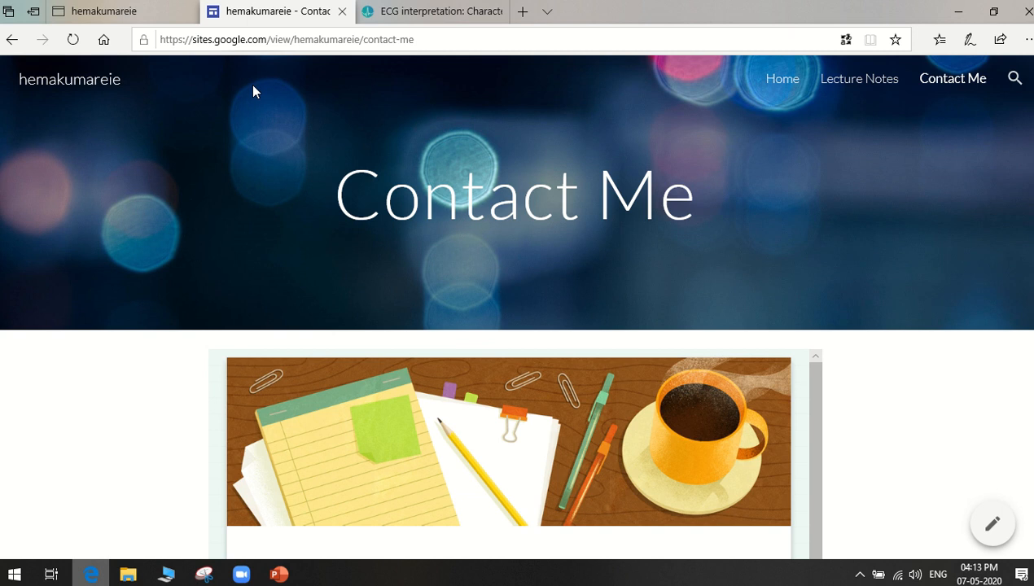
{"action": "left_click", "coordinate": [73, 40]}
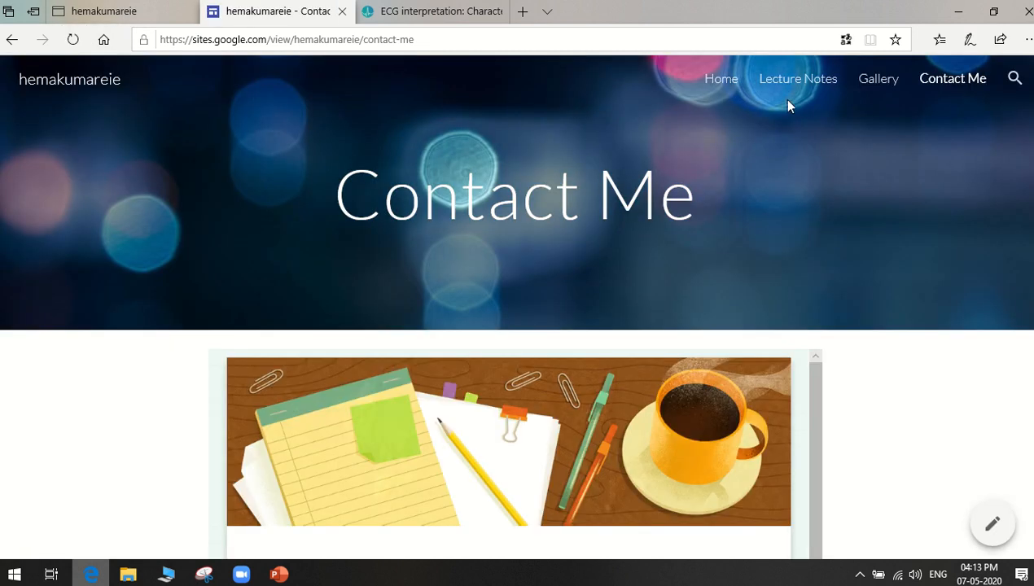
- Open the published Gallery page and advance through the carousel's planet images to the last one
{"action": "left_click", "coordinate": [869, 92]}
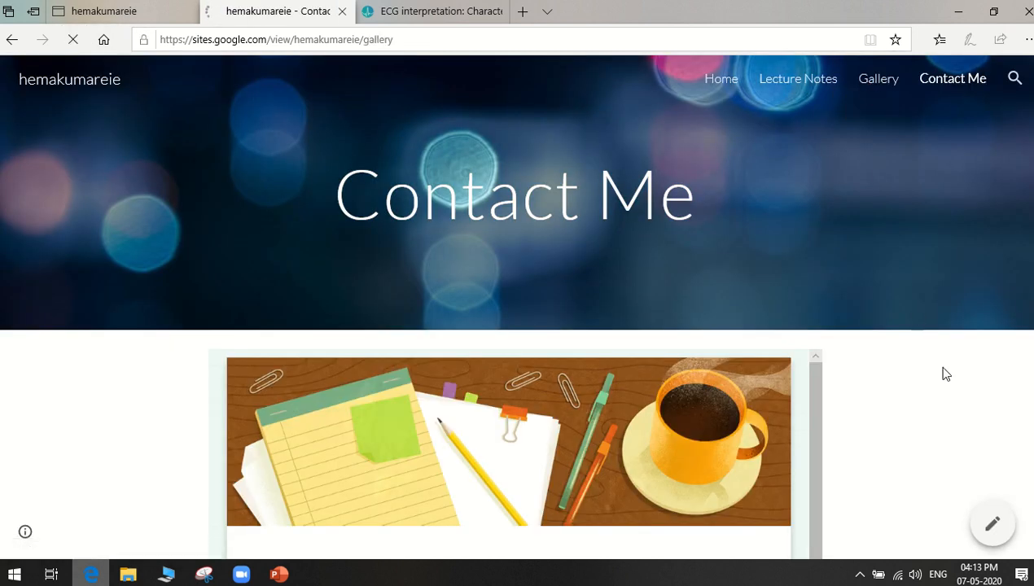
{"action": "scroll", "coordinate": [942, 371], "scroll_direction": "down", "scroll_amount": 3}
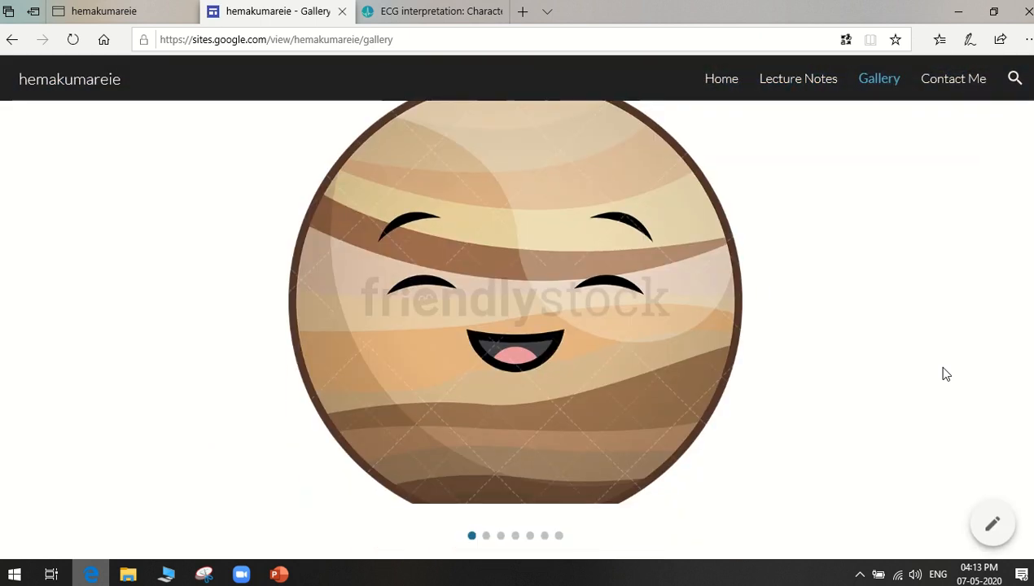
{"action": "left_click", "coordinate": [716, 302]}
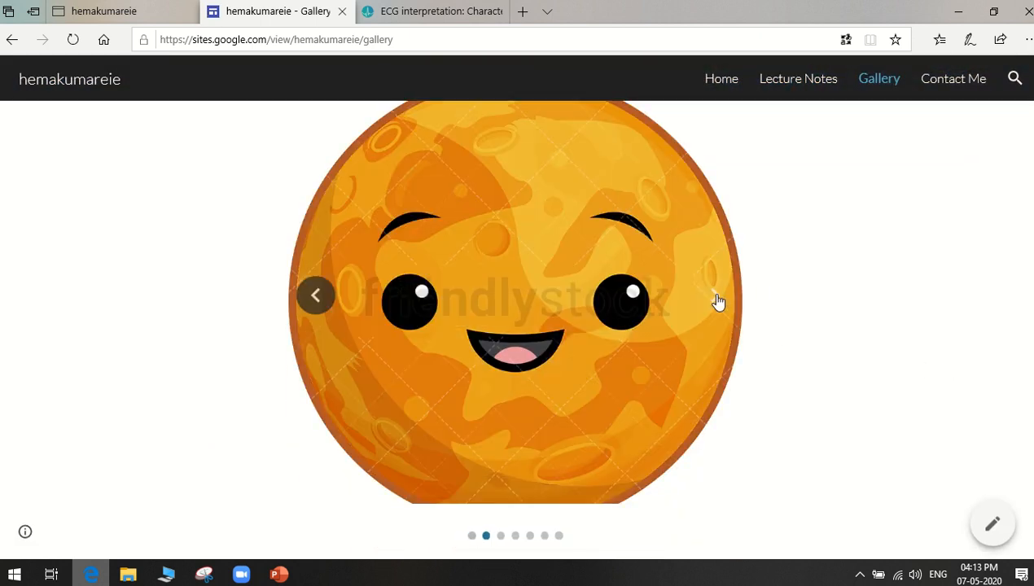
{"action": "left_click", "coordinate": [716, 299]}
{"action": "left_click", "coordinate": [716, 299]}
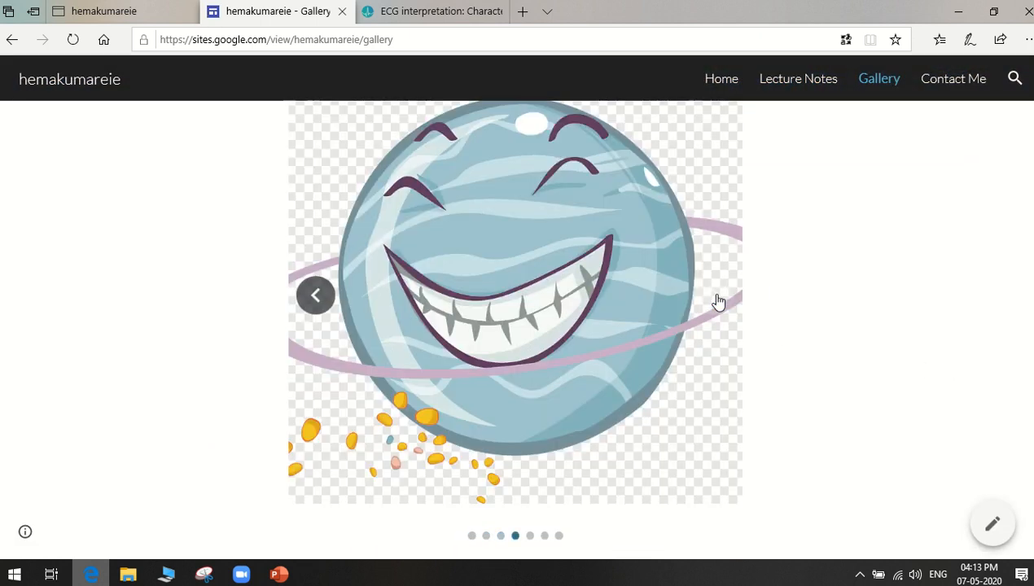
{"action": "left_click", "coordinate": [716, 300]}
{"action": "left_click", "coordinate": [715, 300]}
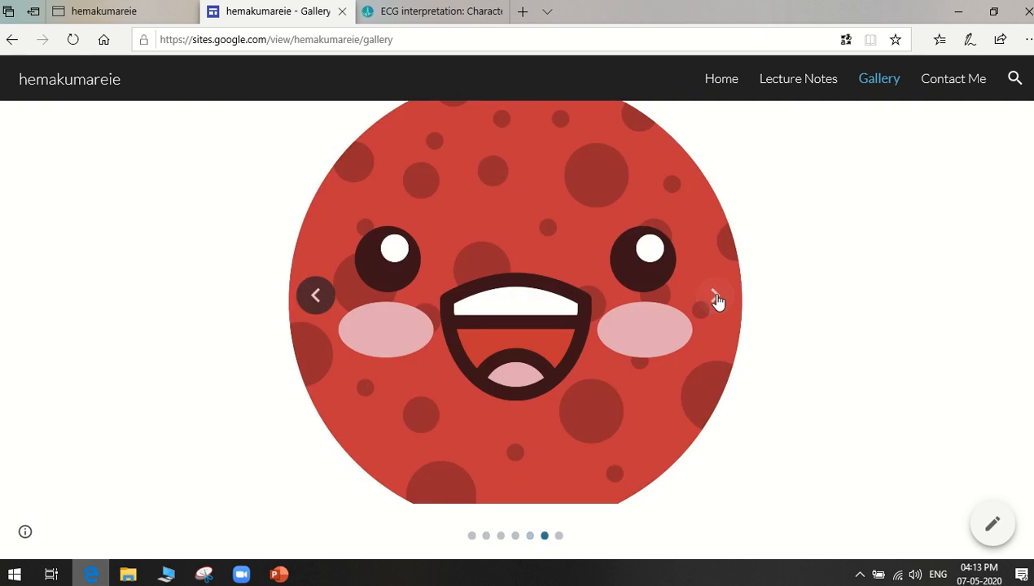
{"action": "left_click", "coordinate": [716, 300]}
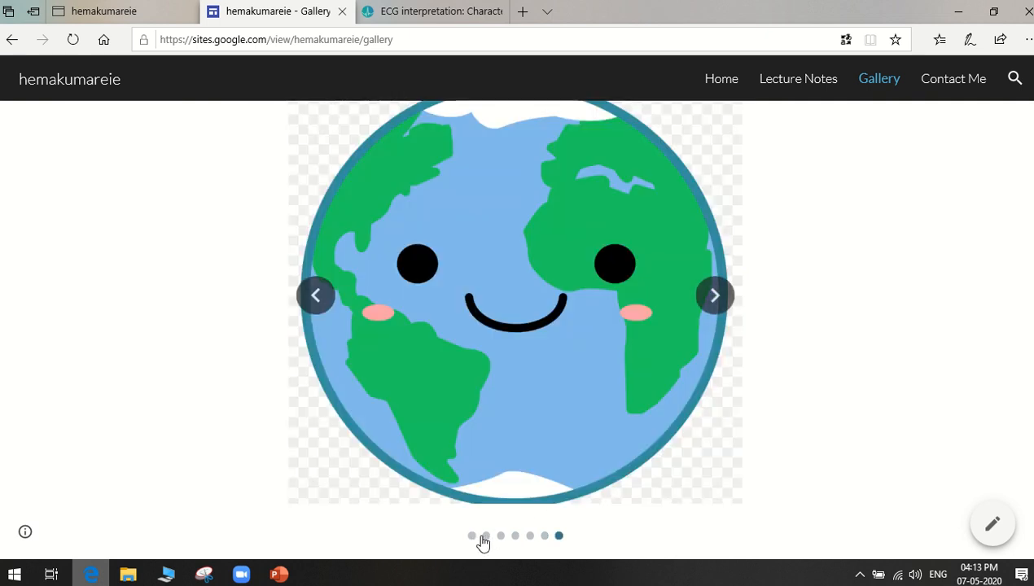
- Step back through several carousel images and look over the published Gallery page from its header down
{"action": "left_click", "coordinate": [318, 299]}
{"action": "left_click", "coordinate": [318, 299]}
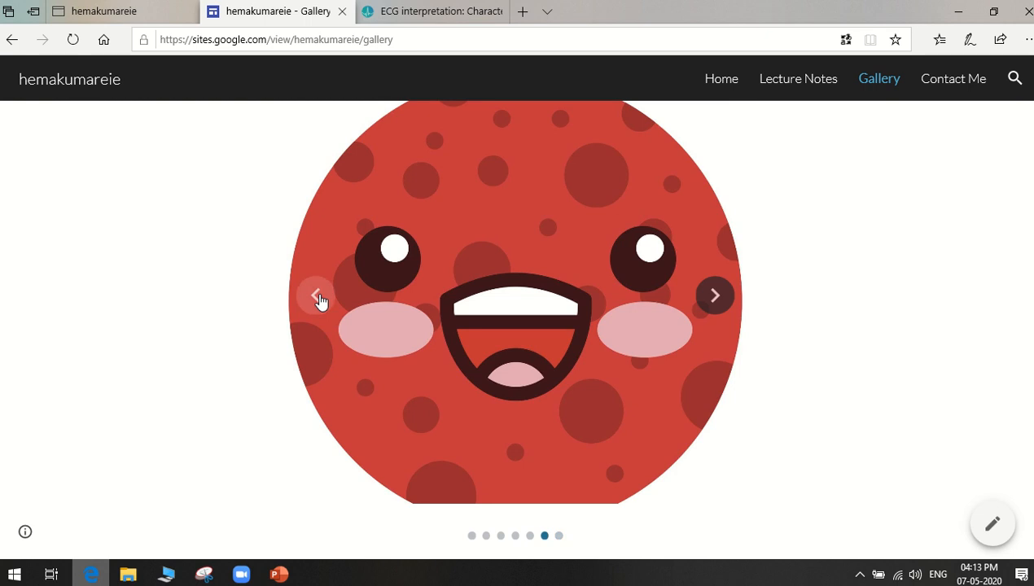
{"action": "left_click", "coordinate": [319, 299]}
{"action": "scroll", "coordinate": [834, 425], "scroll_direction": "up", "scroll_amount": 3}
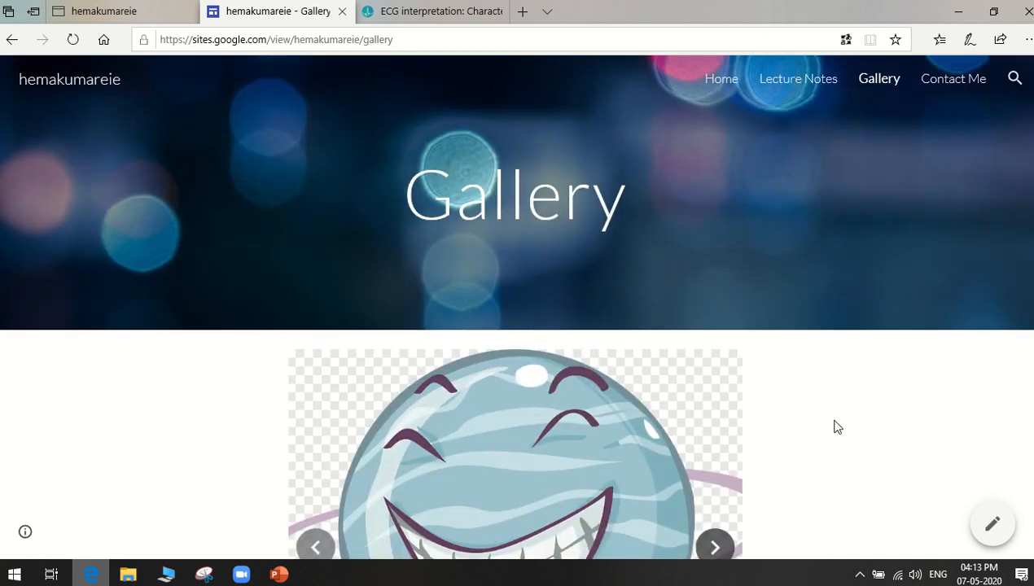
{"action": "scroll", "coordinate": [841, 439], "scroll_direction": "down", "scroll_amount": 3}
{"action": "scroll", "coordinate": [840, 489], "scroll_direction": "up", "scroll_amount": 3}
- Open the published Home page, highlight its web address and review the welcome text, photo and quotes
{"action": "left_click", "coordinate": [723, 85]}
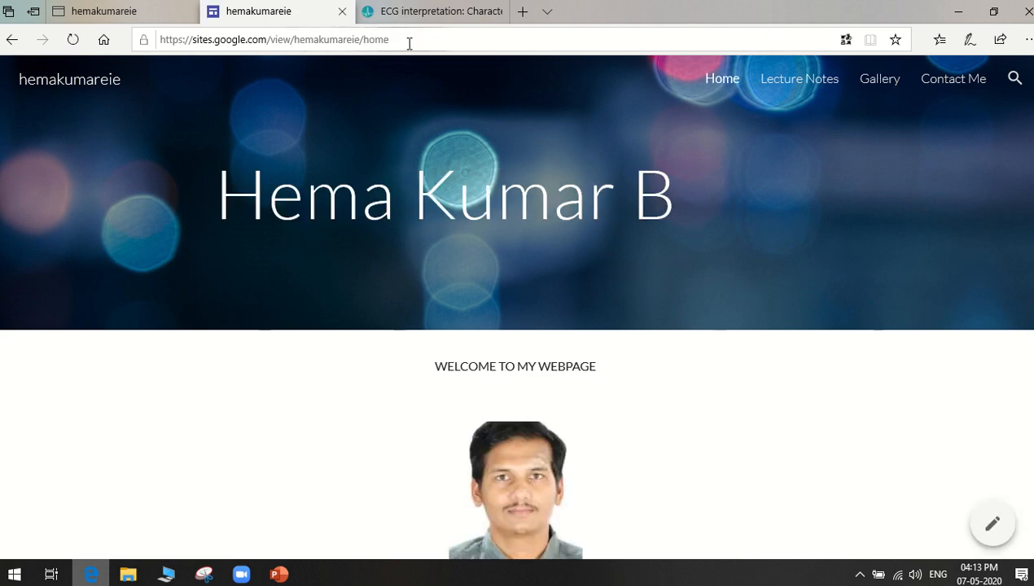
{"action": "left_click", "coordinate": [353, 39]}
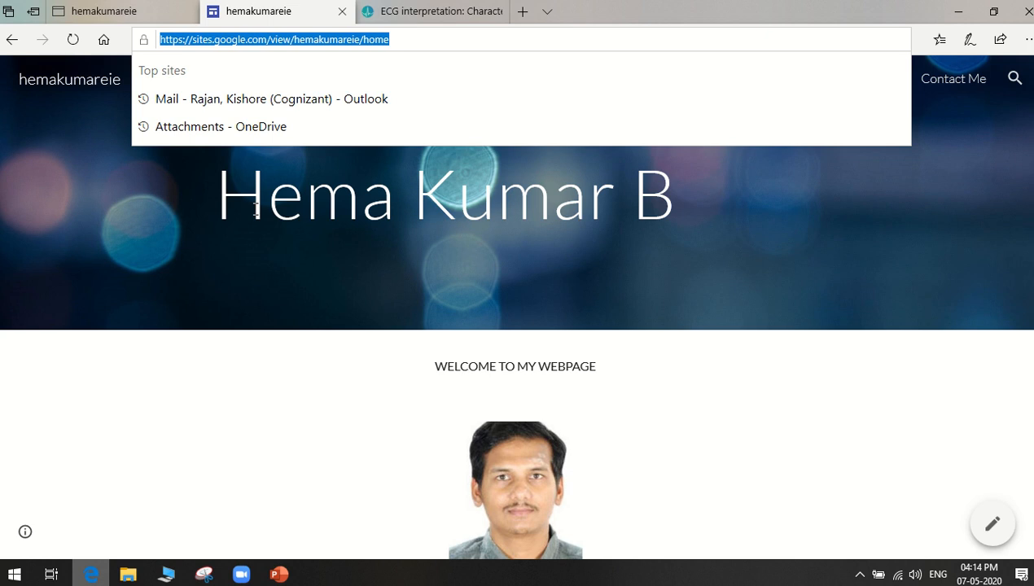
{"action": "left_click", "coordinate": [874, 393]}
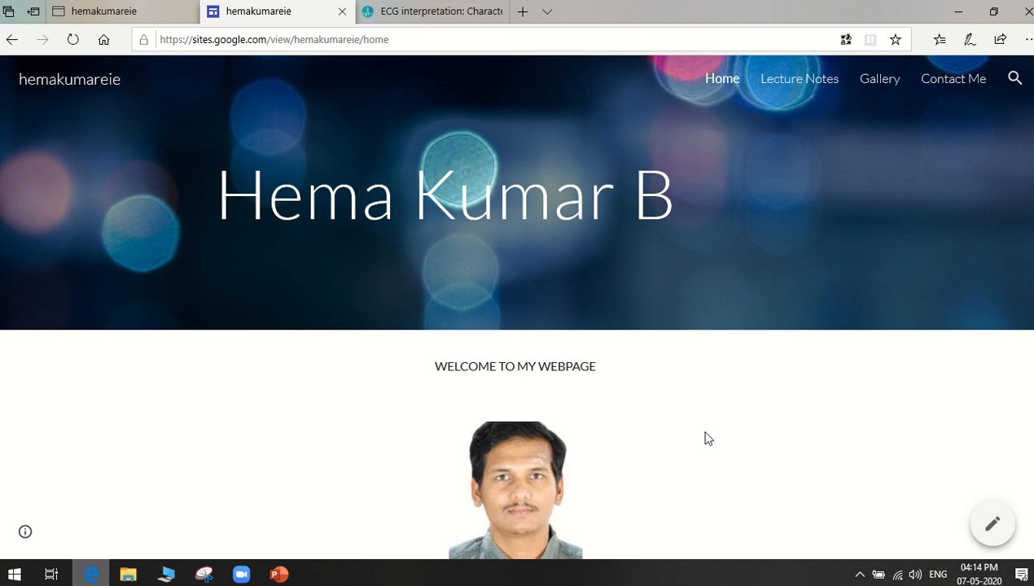
{"action": "scroll", "coordinate": [706, 439], "scroll_direction": "down", "scroll_amount": 3}
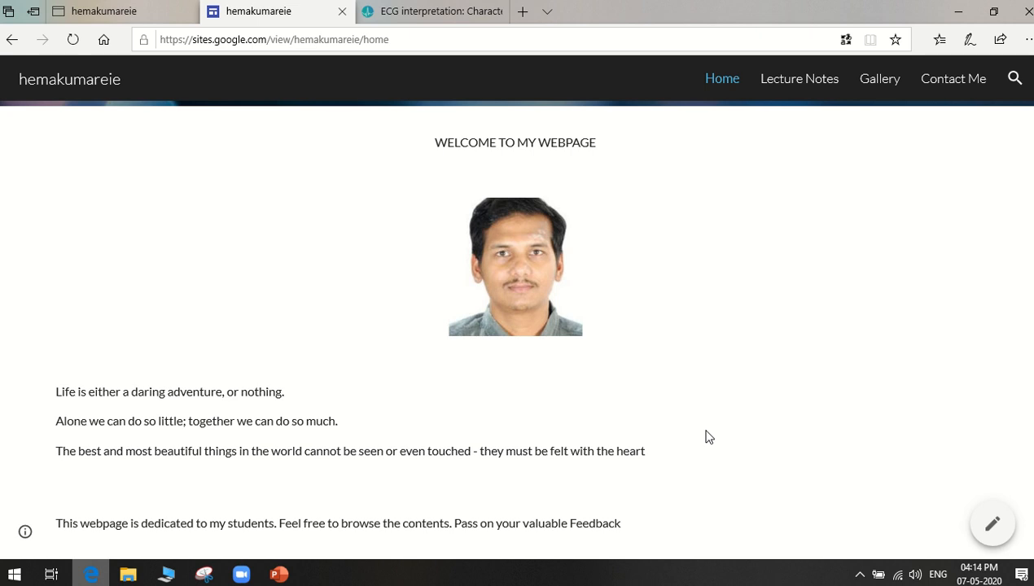
{"action": "mouse_move", "coordinate": [551, 5]}
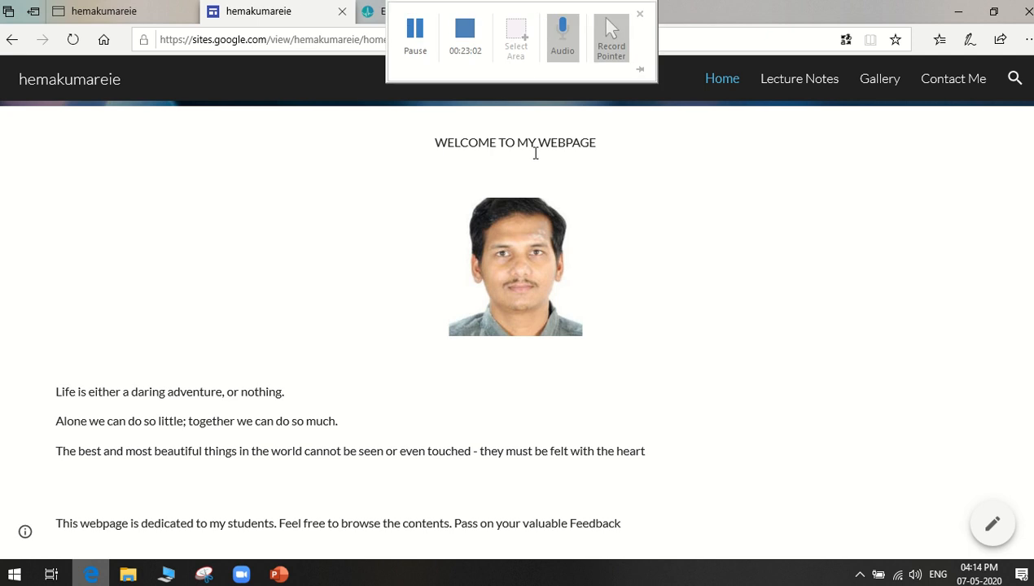
{"action": "left_click", "coordinate": [521, 12]}
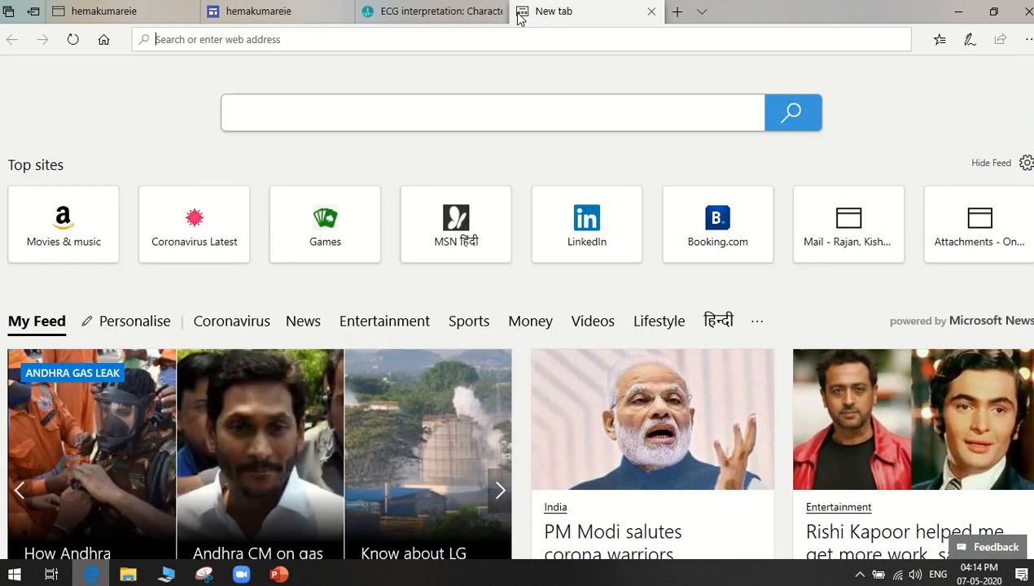
{"action": "type", "text": "sites"}
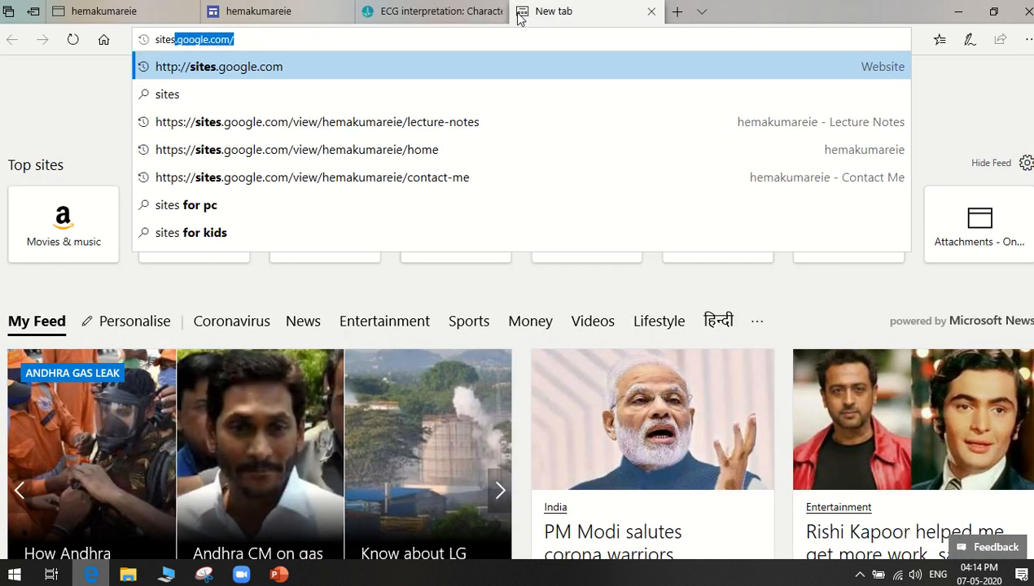
{"action": "key", "text": "BackSpace"}
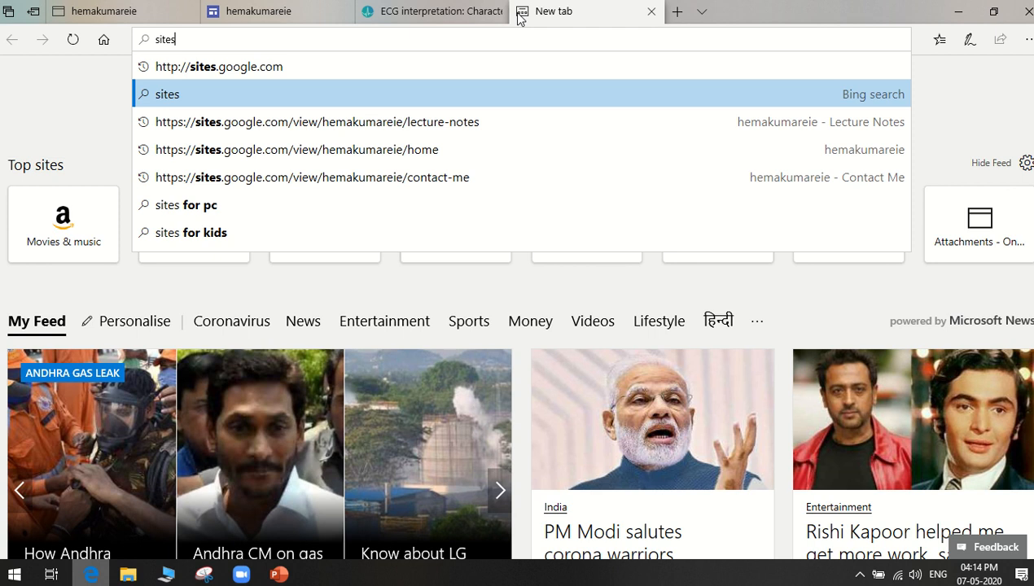
{"action": "key", "text": "Up"}
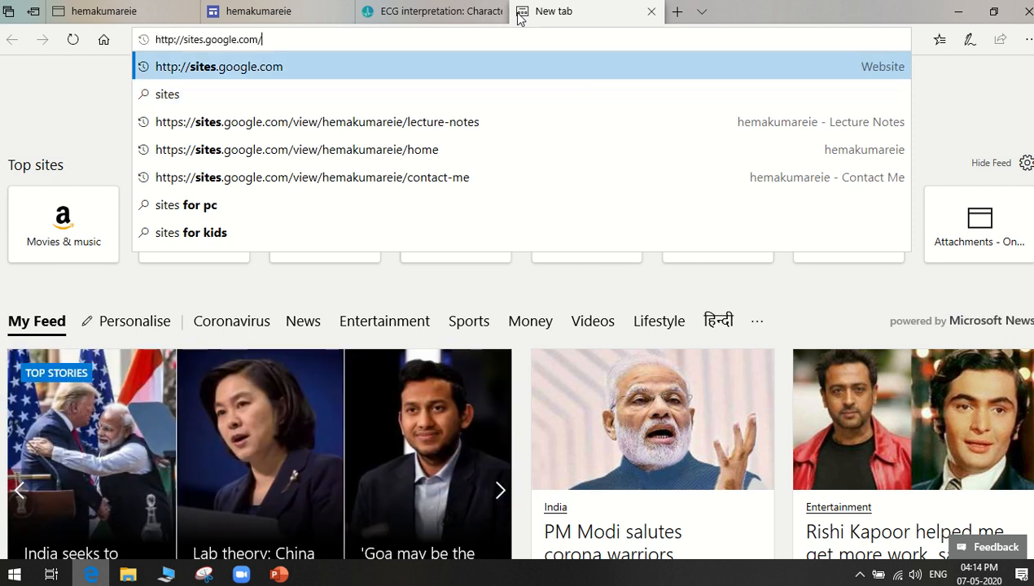
{"action": "type", "text": "si"}
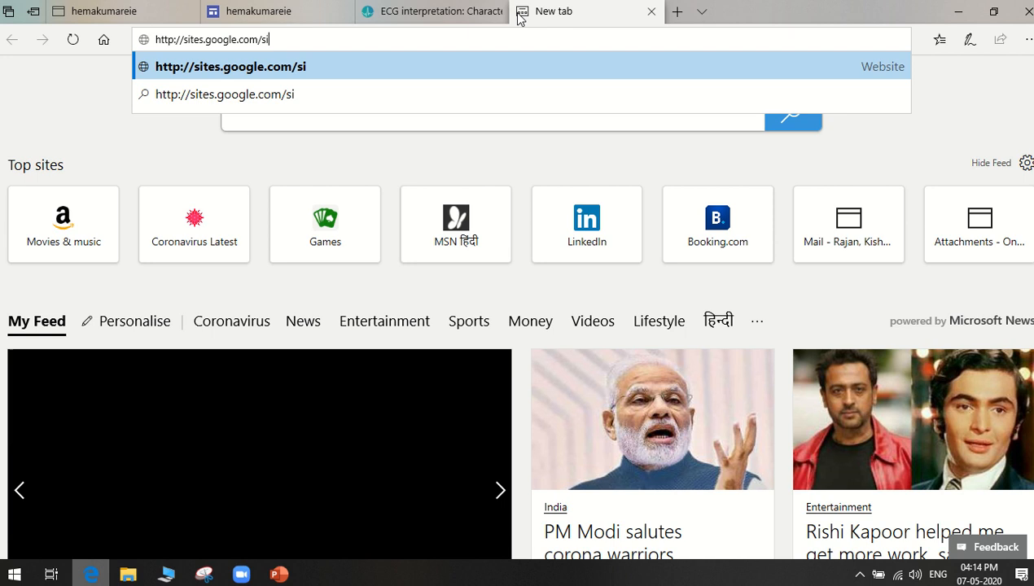
{"action": "key", "text": "BackSpace"}
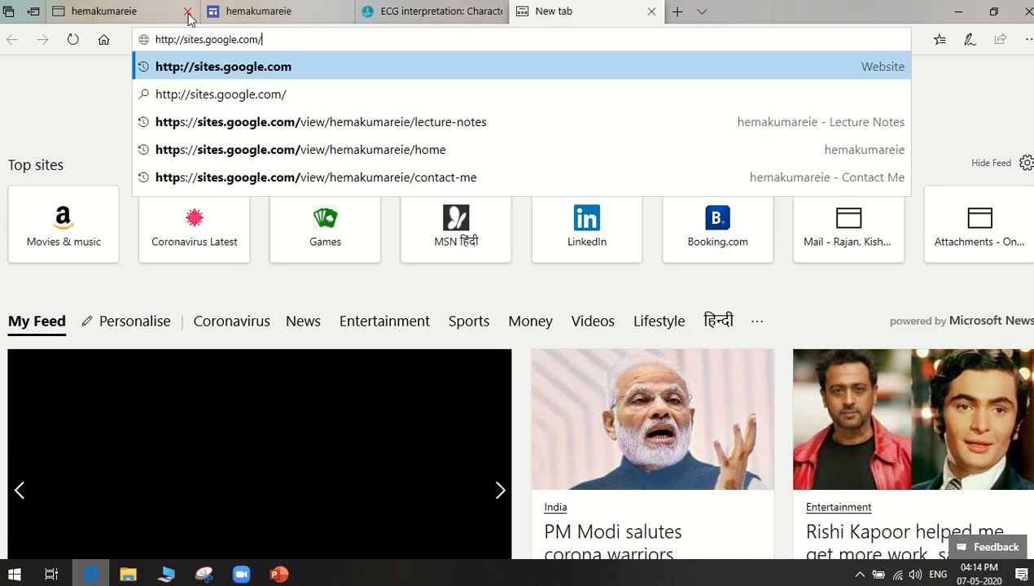
- Return to the site editor tab, go to the Google Sites start page and open the recent site dated Feb 28, 2020
{"action": "left_click", "coordinate": [147, 14]}
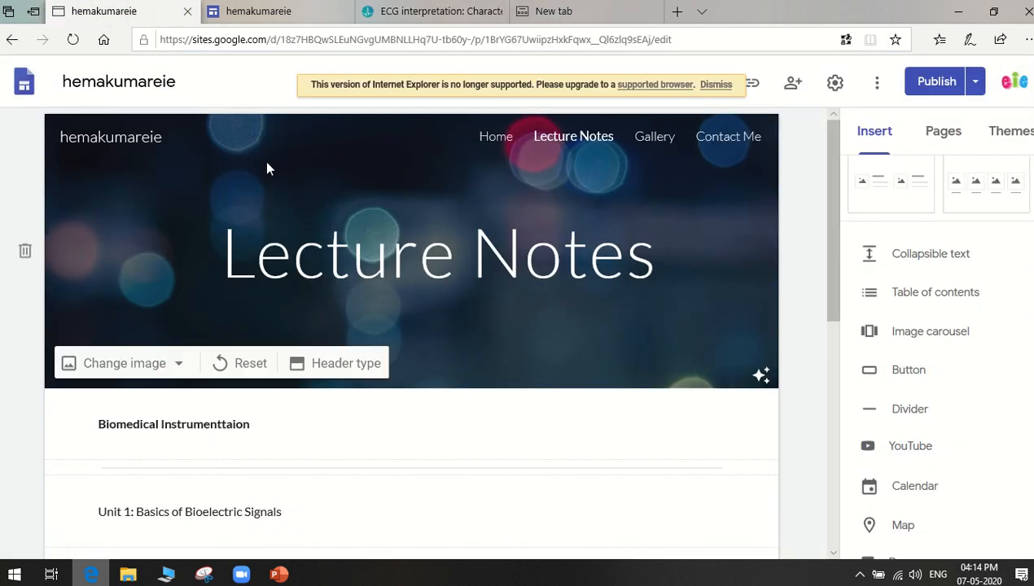
{"action": "left_click", "coordinate": [25, 84]}
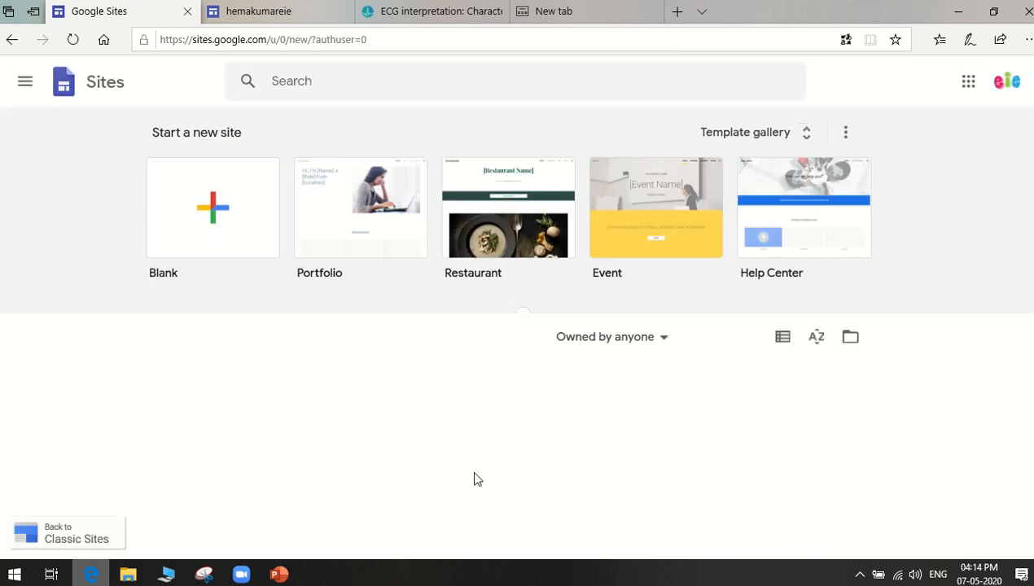
{"action": "scroll", "coordinate": [511, 478], "scroll_direction": "down", "scroll_amount": 1}
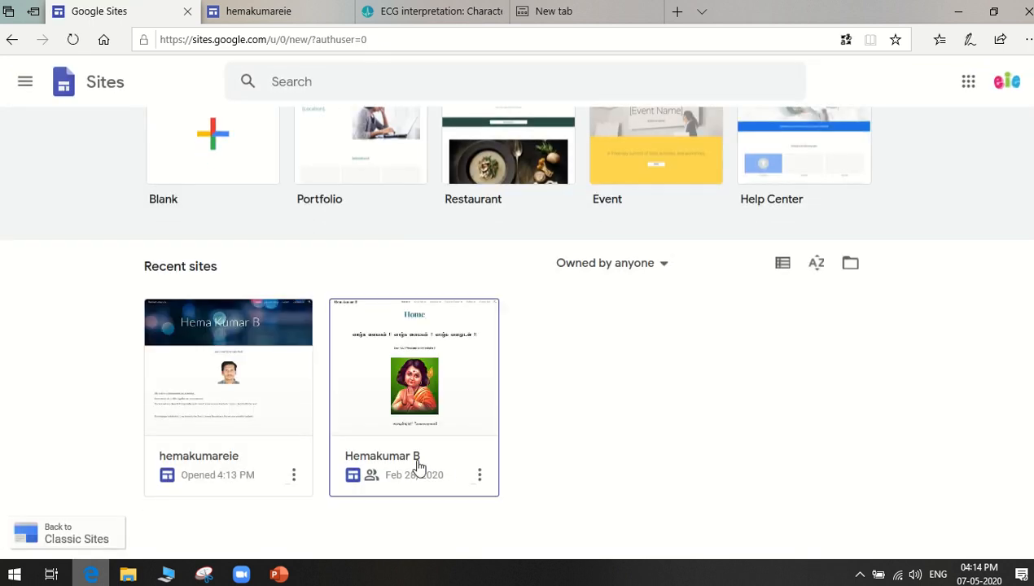
{"action": "left_click", "coordinate": [378, 388]}
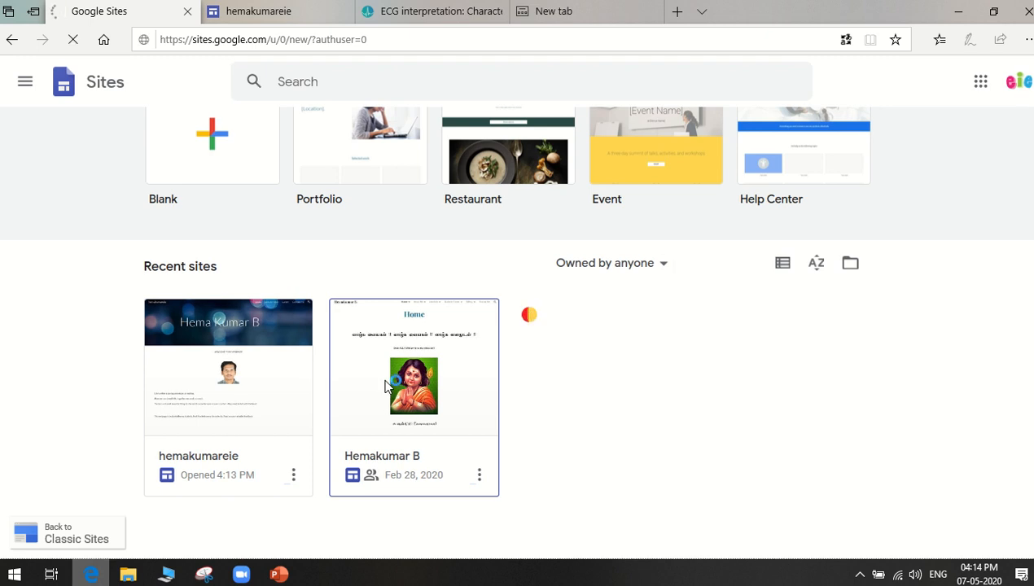